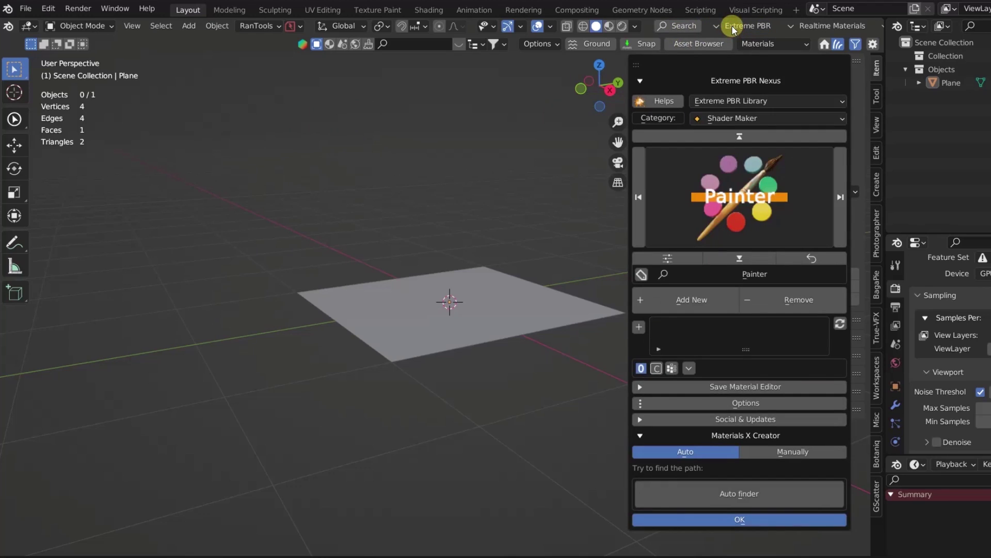
# Browse the controls of the Extreme PBR and Realtime Materials add-ons for the plane.
pyautogui.moveTo(730, 64); pyautogui.dragTo(707, 46)
pyautogui.click(802, 31)
pyautogui.moveTo(777, 63); pyautogui.dragTo(713, 88)
pyautogui.click(682, 27)
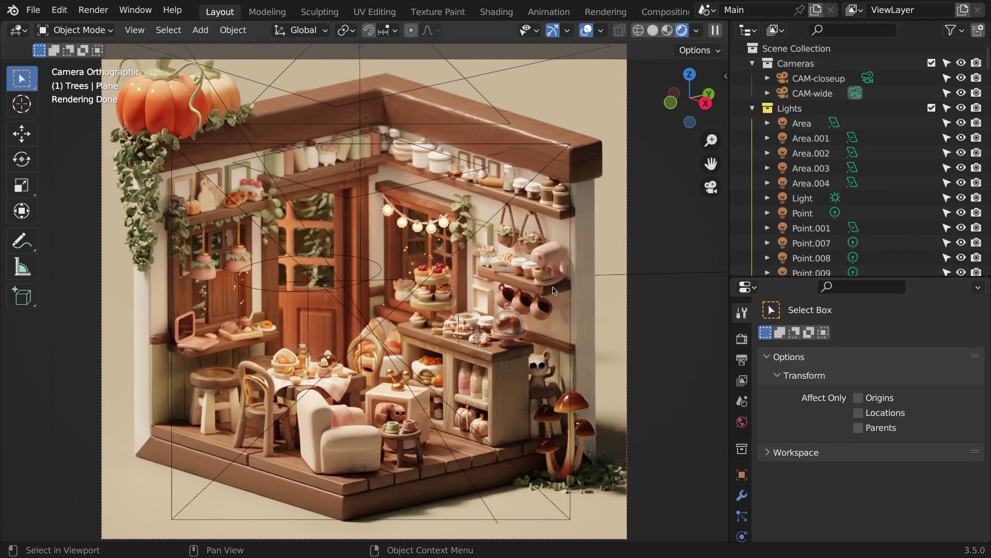
# Select several shelf items and pots in the bakery room to locate them in the outliner.
pyautogui.click(517, 193)
pyautogui.click(422, 154)
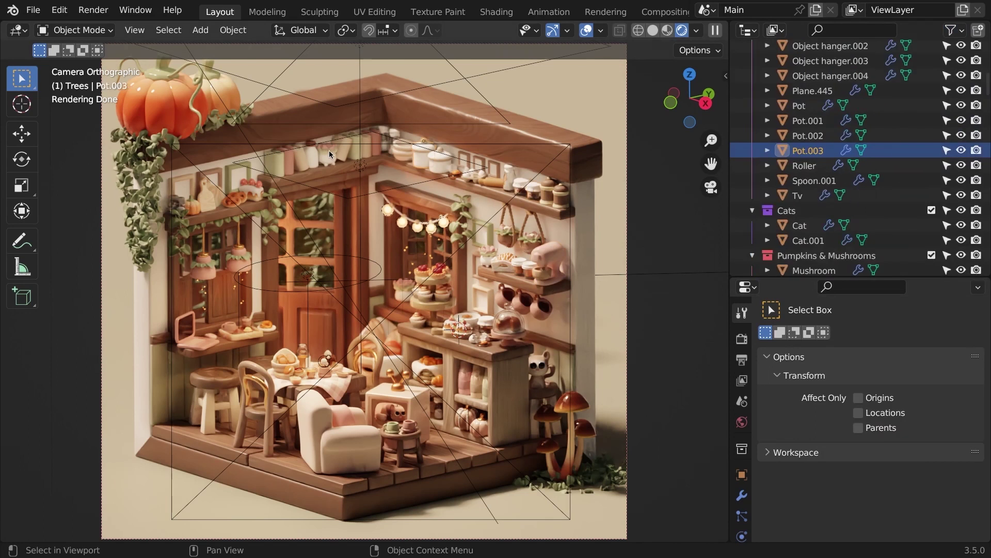
pyautogui.click(330, 150)
pyautogui.click(395, 386)
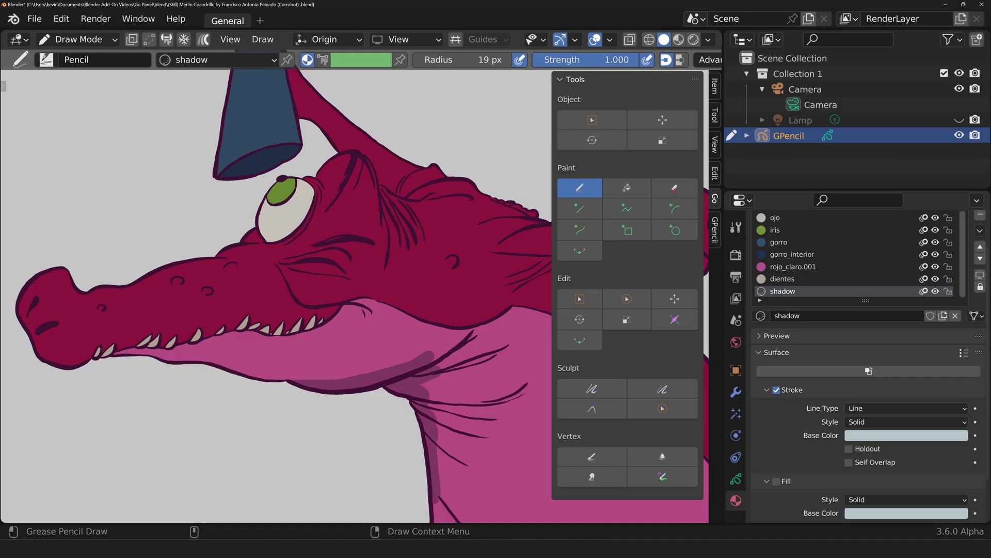
# Switch the crocodile grease pencil drawing from Draw Mode to Edit Mode and activate a sculpting tool.
pyautogui.press('Tab')
pyautogui.hotkey('alt', 's')
pyautogui.click(571, 399)
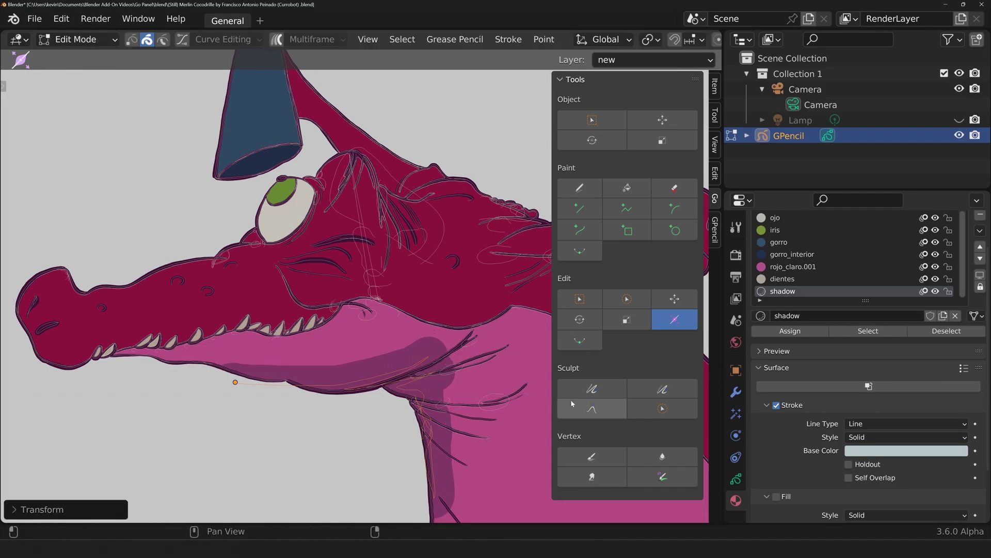
pyautogui.click(592, 409)
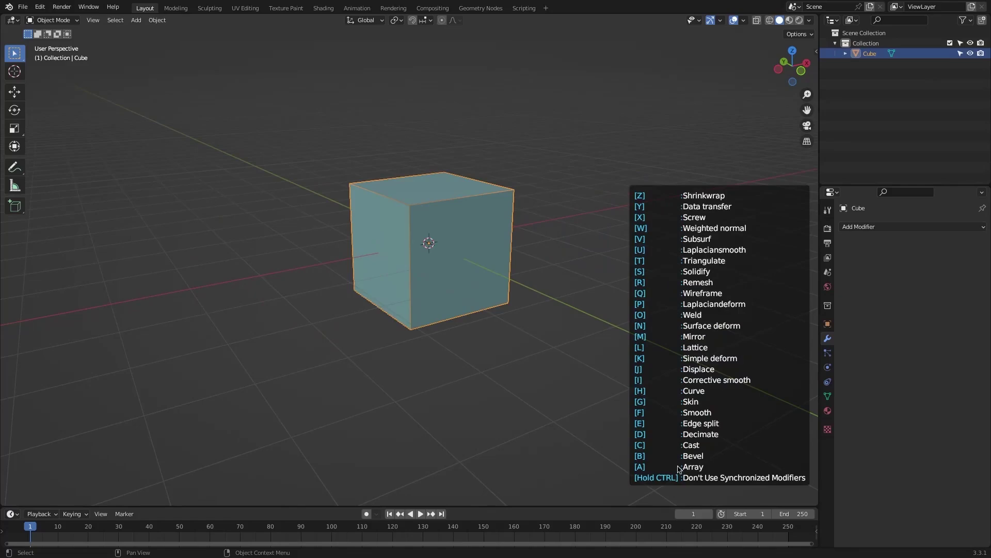
# Add an Array and a Bevel modifier to the cube.
pyautogui.press('a')
pyautogui.press('b')
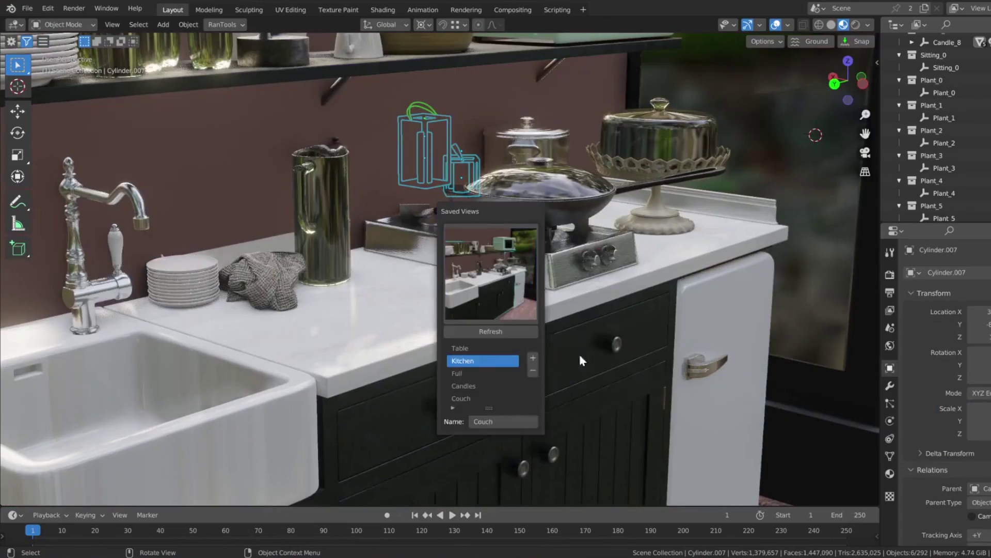
# Browse the saved views of the interior scene and inspect it more closely.
pyautogui.hotkey('shift', 'v')
pyautogui.hotkey('shift', 'v')
pyautogui.click(577, 434)
pyautogui.scroll(6, 442, 262)
pyautogui.moveTo(443, 261); pyautogui.dragTo(499, 274, button='middle')
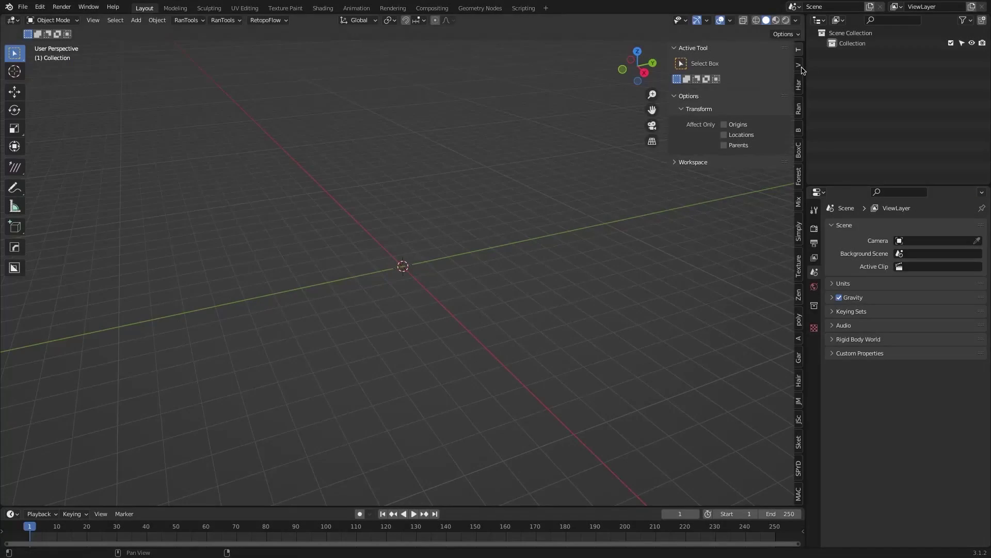
# Look through the sidebar's add-on panels, such as View, RanTools, Simply Cloth Pro and Sketchfab.
pyautogui.click(800, 66)
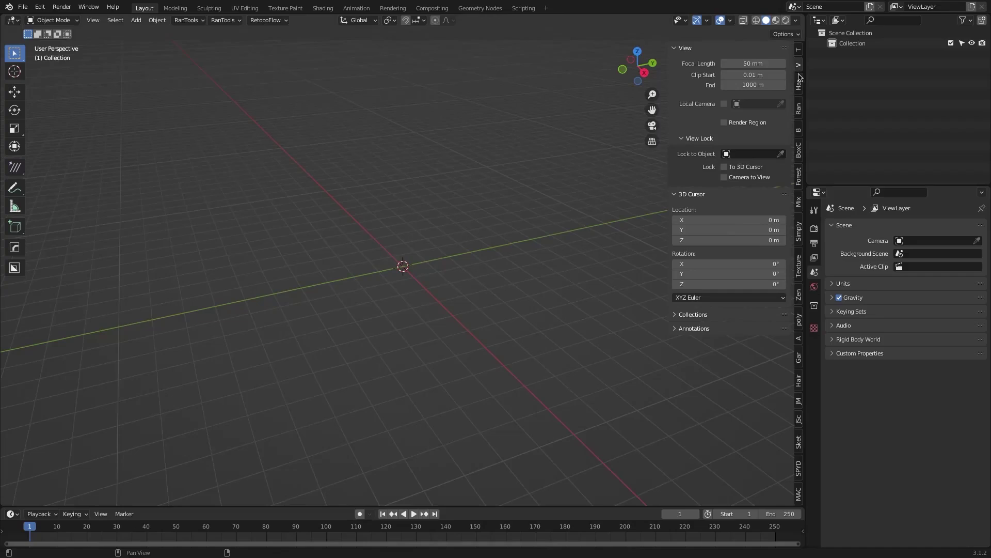
pyautogui.scroll(-3, 801, 248)
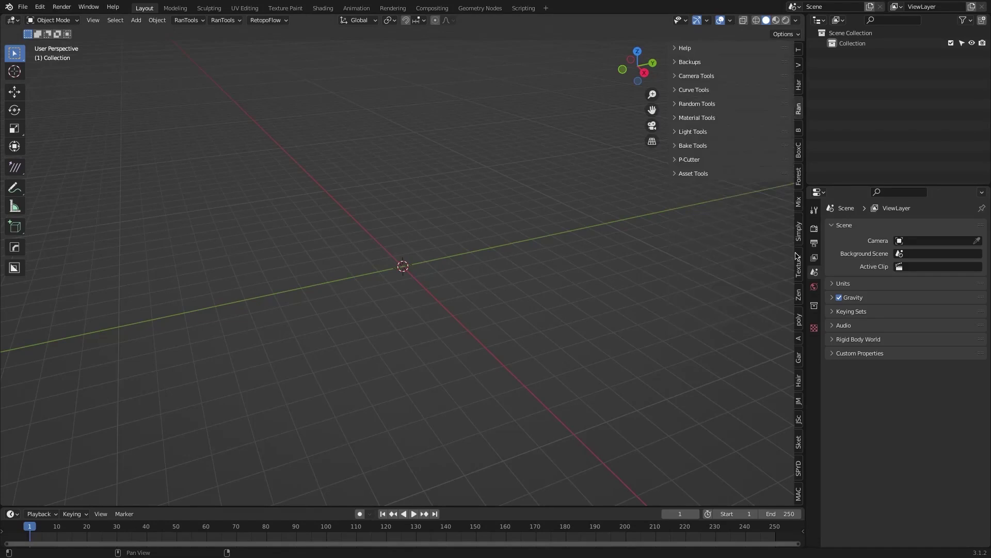
pyautogui.scroll(-4, 801, 248)
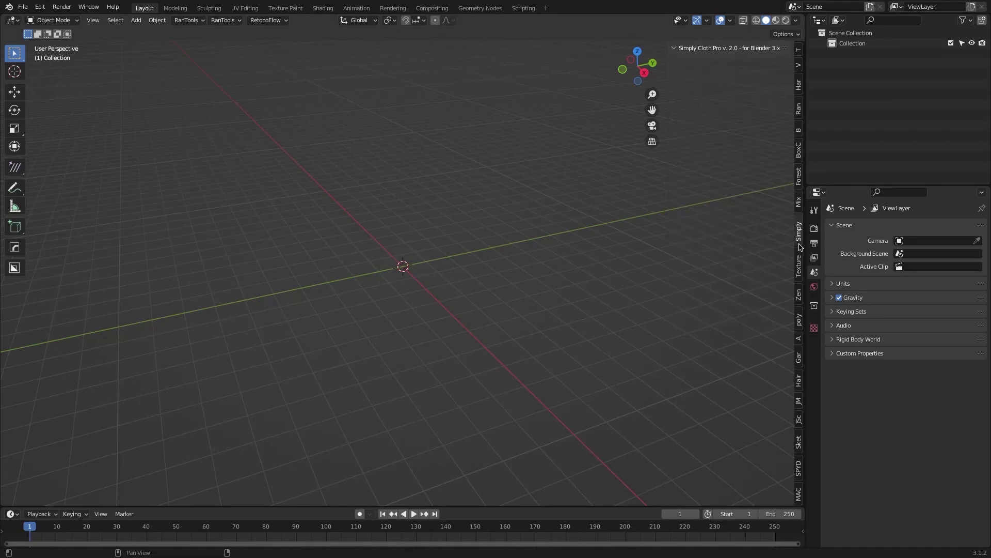
pyautogui.scroll(-3, 801, 248)
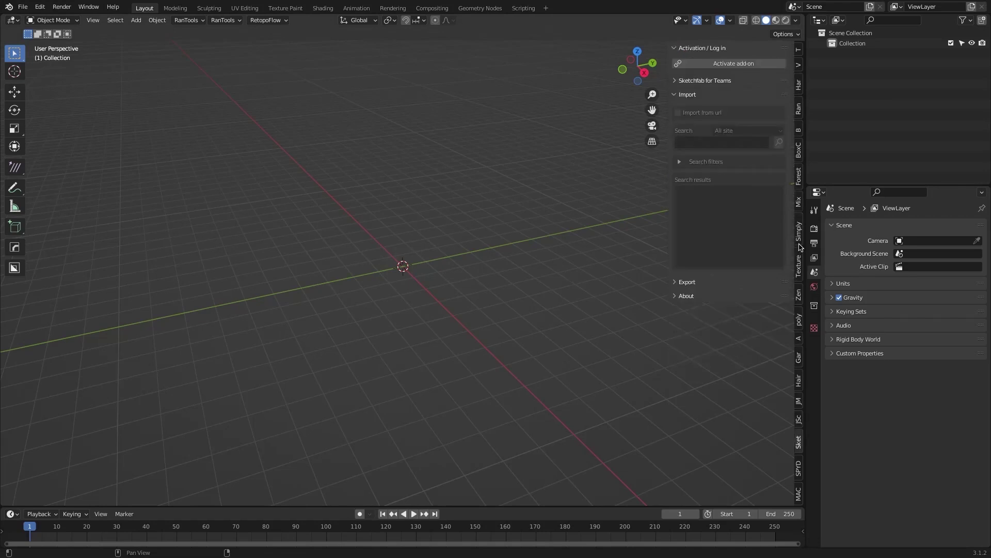
pyautogui.scroll(-2, 801, 247)
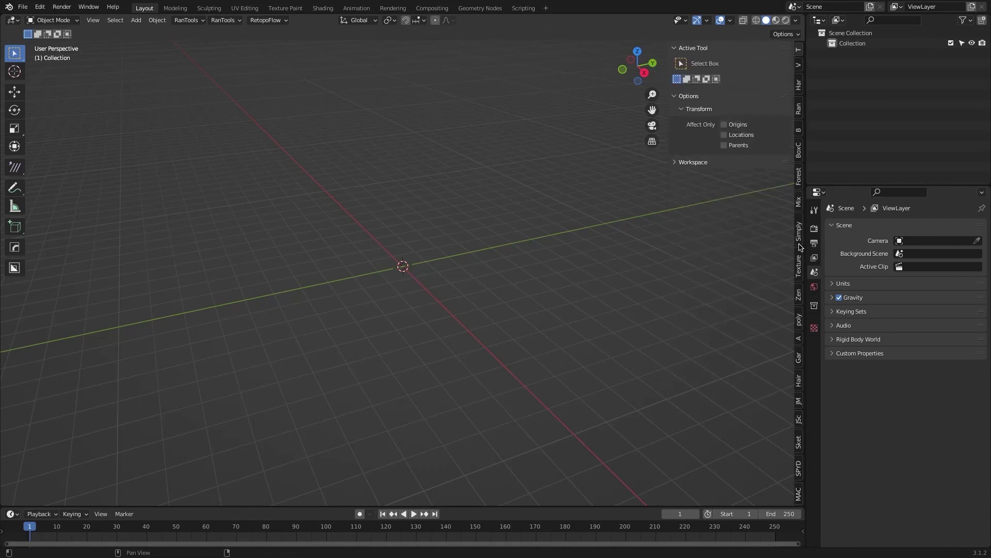
# Disable the Perspective Plotter, Animation Layers, Auto-Rig Pro, Mixamo Rig and Forestation add-ons in the preferences.
pyautogui.click(40, 7)
pyautogui.click(57, 212)
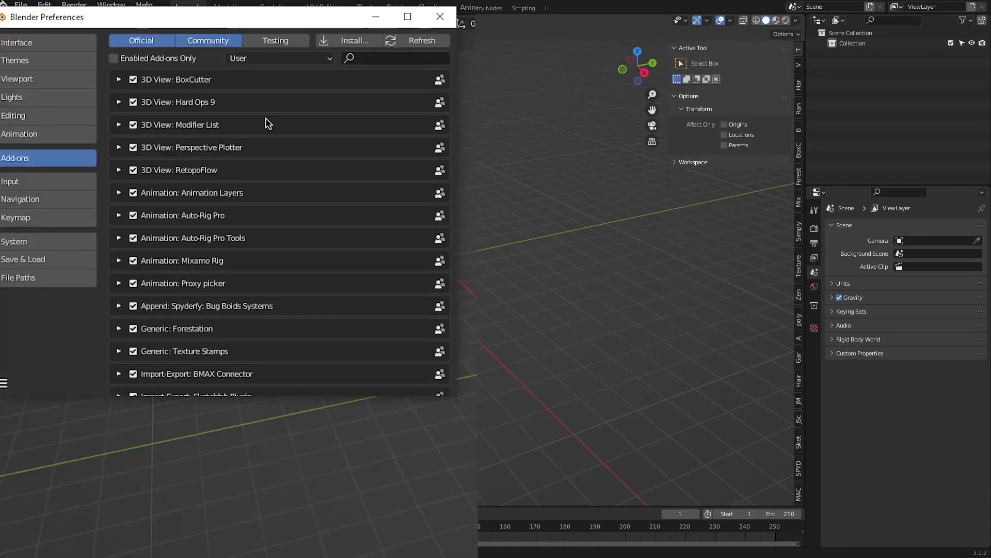
pyautogui.click(133, 148)
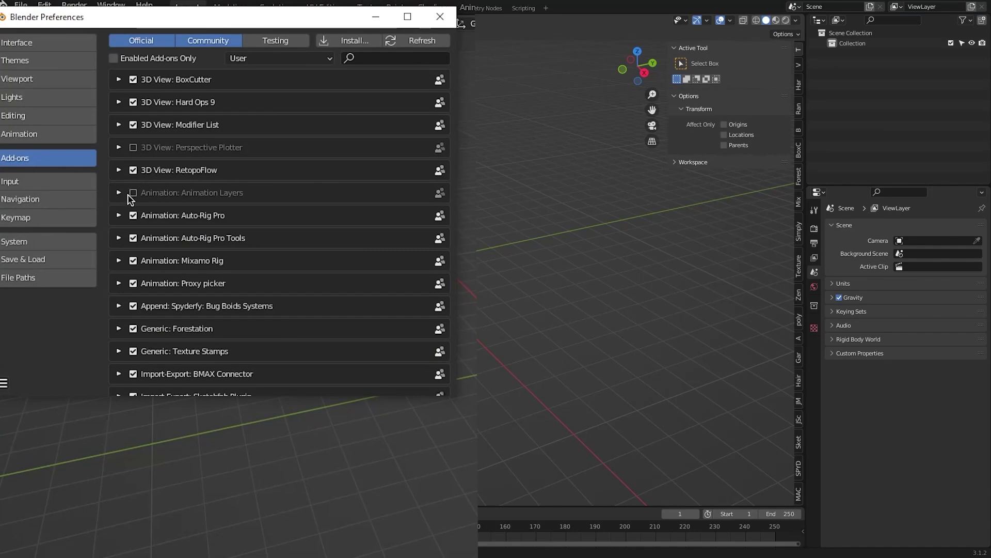
pyautogui.click(133, 215)
pyautogui.click(133, 260)
pyautogui.scroll(-3, 133, 263)
pyautogui.click(133, 272)
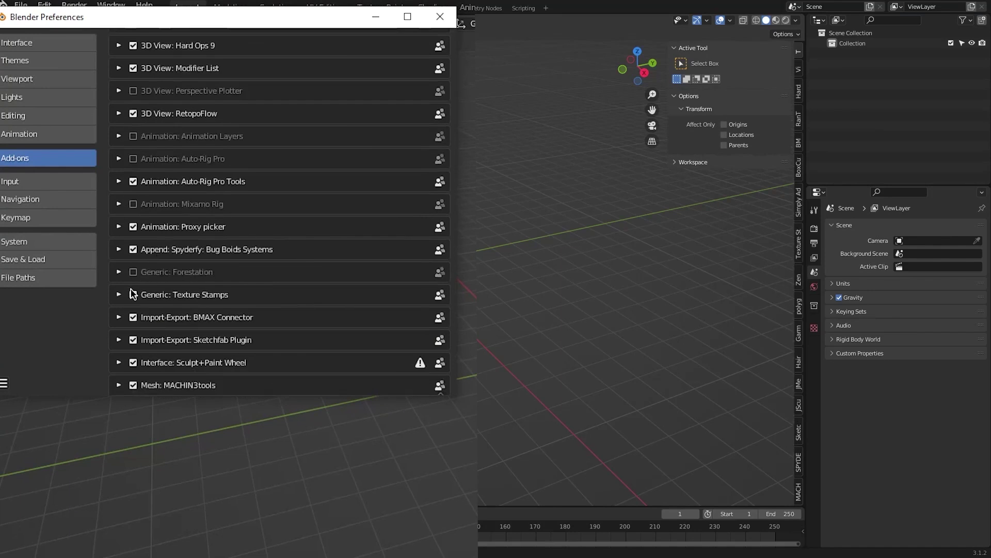
# Disable the Texture Stamps, BMAX Connector and Sketchfab Plugin add-ons.
pyautogui.click(133, 294)
pyautogui.scroll(-1, 133, 294)
pyautogui.click(134, 289)
pyautogui.click(134, 314)
pyautogui.scroll(-2, 137, 315)
pyautogui.scroll(-1, 155, 307)
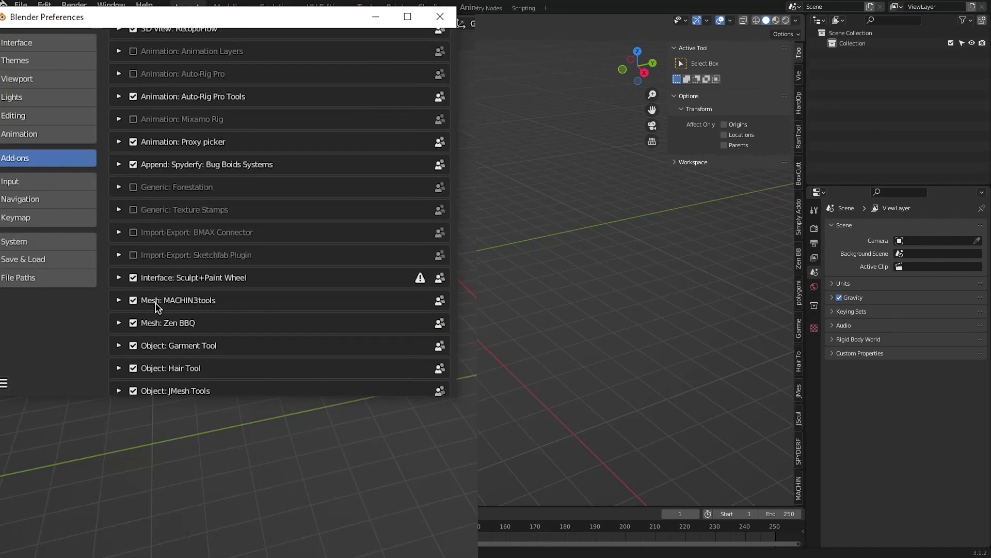
# Disable the Zen BBQ, Garment Tool, Hair Tool, aquatiq_full and TexTools add-ons.
pyautogui.scroll(-3, 160, 309)
pyautogui.scroll(-2, 171, 290)
pyautogui.click(135, 224)
pyautogui.scroll(-2, 147, 235)
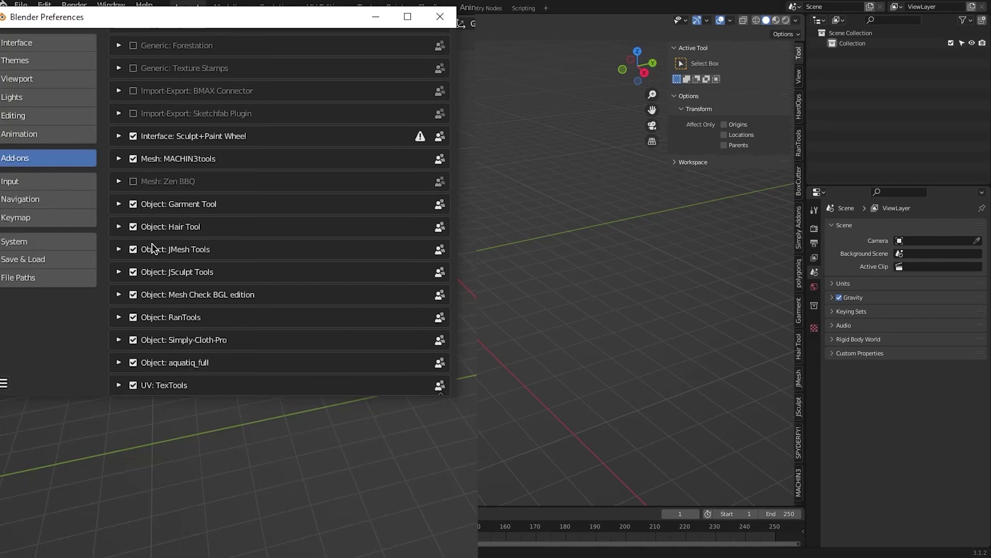
pyautogui.click(134, 205)
pyautogui.click(133, 227)
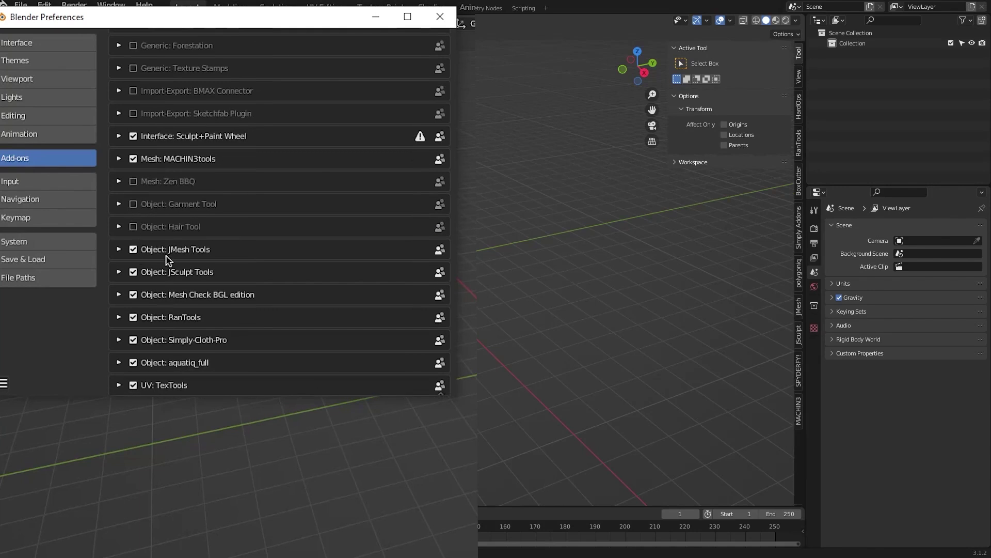
pyautogui.scroll(-1, 166, 259)
pyautogui.click(137, 334)
pyautogui.click(135, 356)
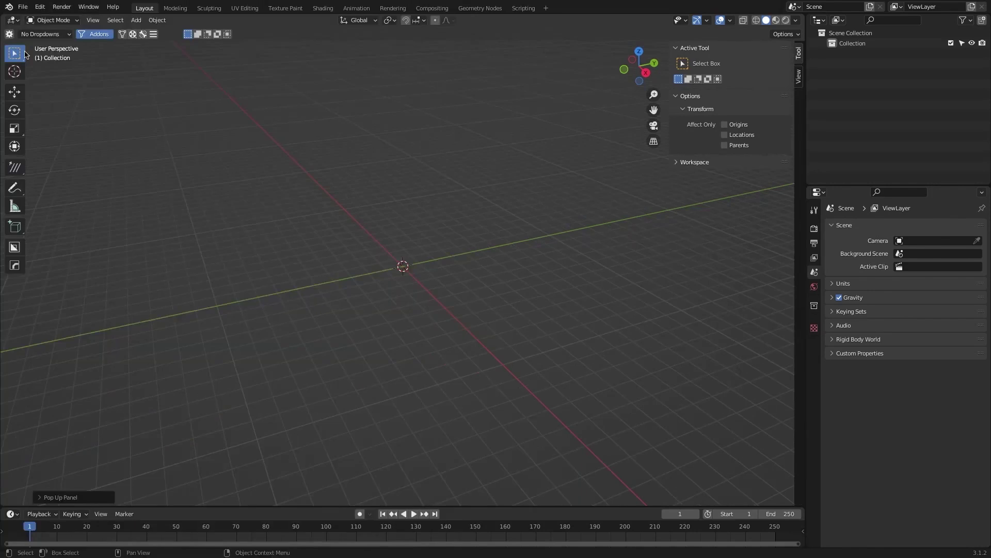
# Search the icons for "cloth" and assign the clothing icon to the Cloth Simulation add-on category.
pyautogui.click(228, 234)
pyautogui.write('cloth')
pyautogui.click(264, 255)
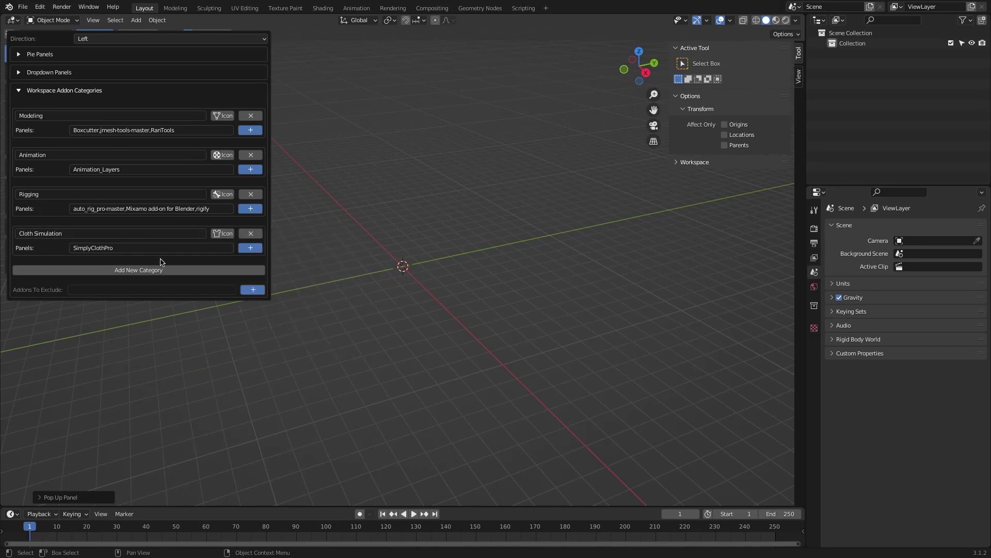
# Exclude MACHIN3tools from the workspace add-on filtering.
pyautogui.click(257, 291)
pyautogui.scroll(-5, 311, 356)
pyautogui.scroll(-6, 311, 356)
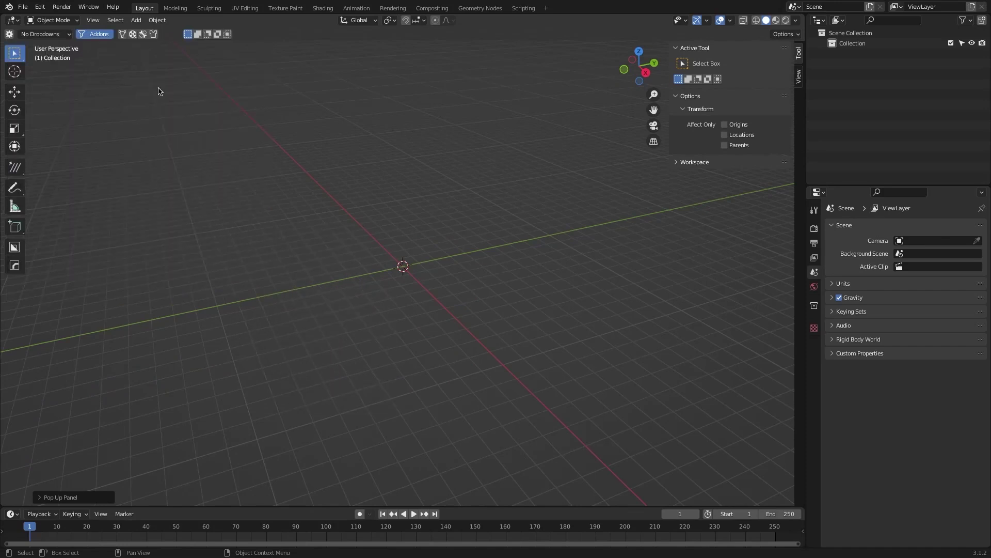
# Filter the sidebar to the Modeling add-ons and show the RanTools panel.
pyautogui.click(154, 35)
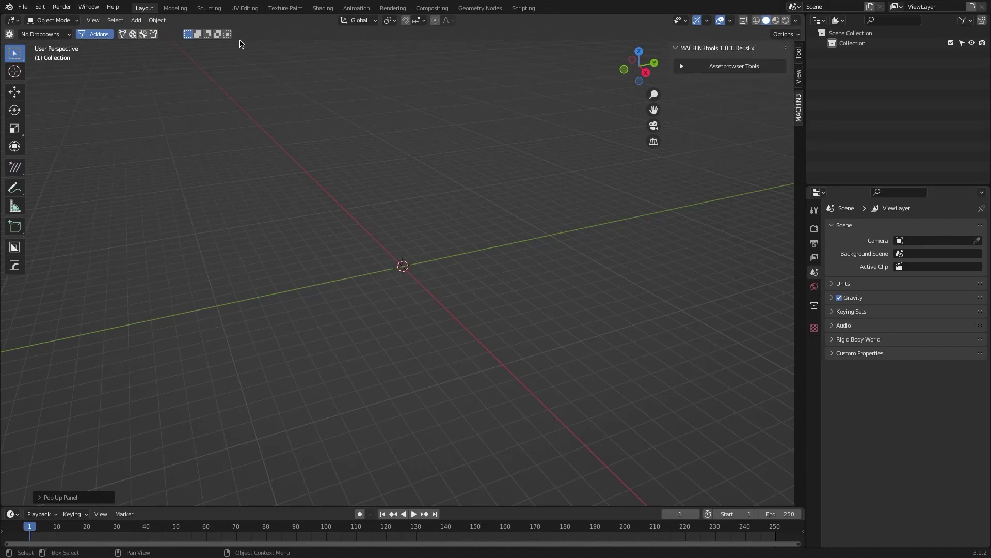
pyautogui.click(122, 34)
pyautogui.click(799, 176)
# Apply the Rigging workspace filter and call up a category of pie panels.
pyautogui.hotkey('shift', 'w')
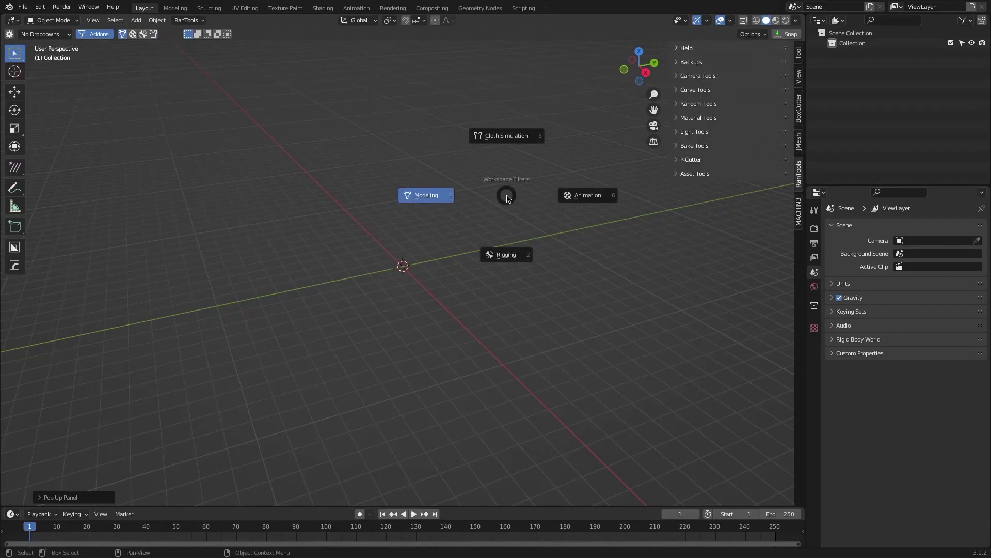
pyautogui.click(516, 252)
pyautogui.hotkey('shift', 'alt', 'a')
pyautogui.click(542, 254)
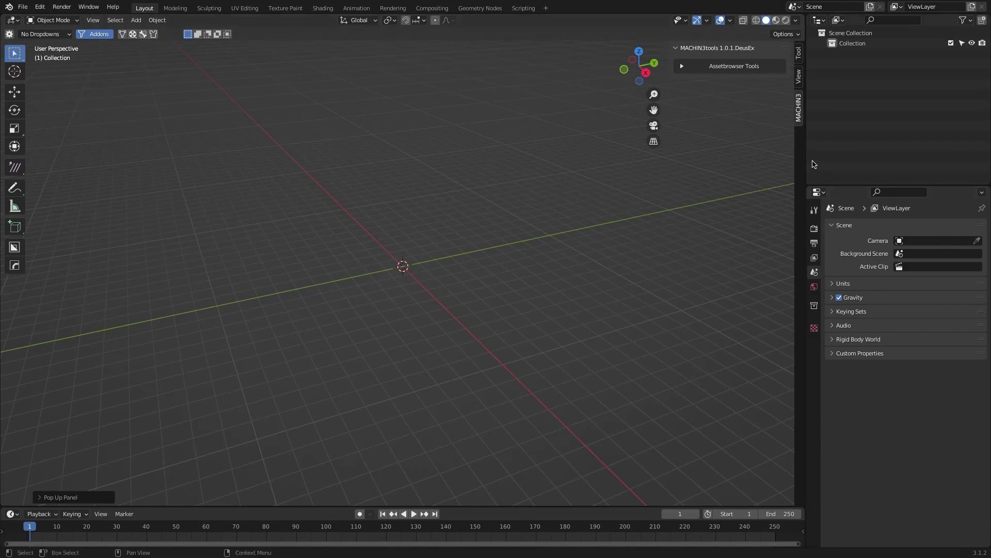
# Filter the sidebar by the Modeling, Animation and Rigging add-on categories in turn.
pyautogui.click(127, 35)
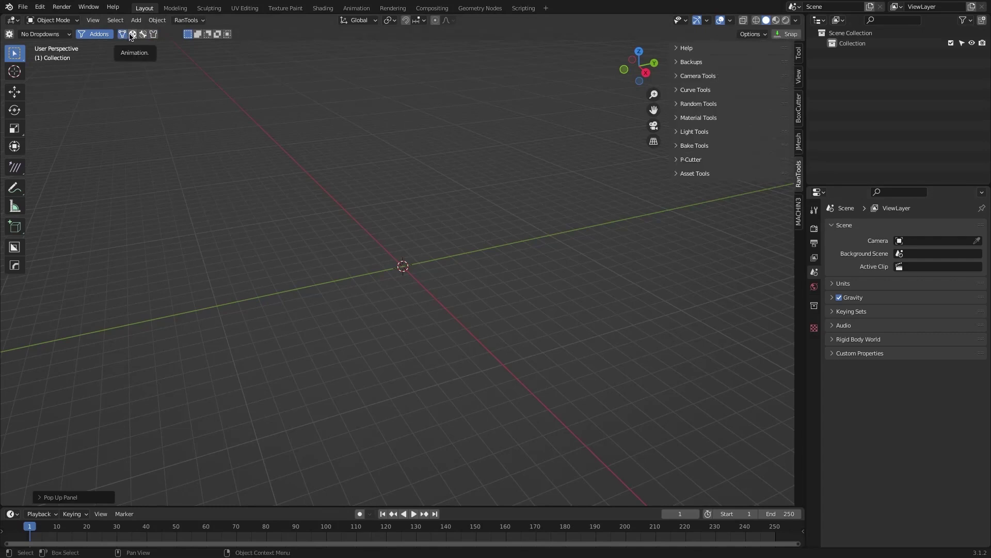
pyautogui.click(133, 35)
pyautogui.click(143, 35)
# View the Clean Panels pie categories and set the dropdown panels to the Modeling category.
pyautogui.hotkey('shift', 'alt', 'a')
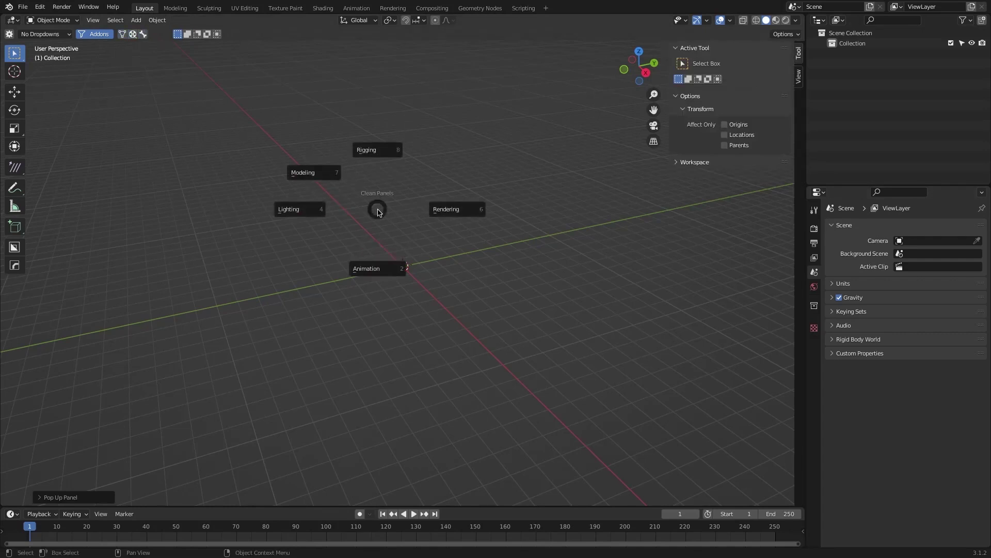
pyautogui.press('Escape')
pyautogui.click(60, 35)
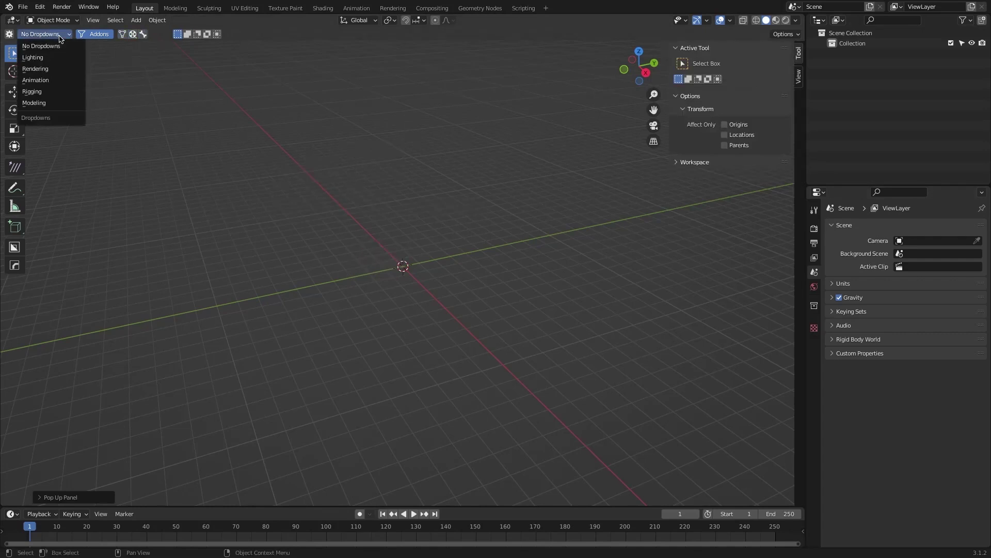
pyautogui.click(51, 103)
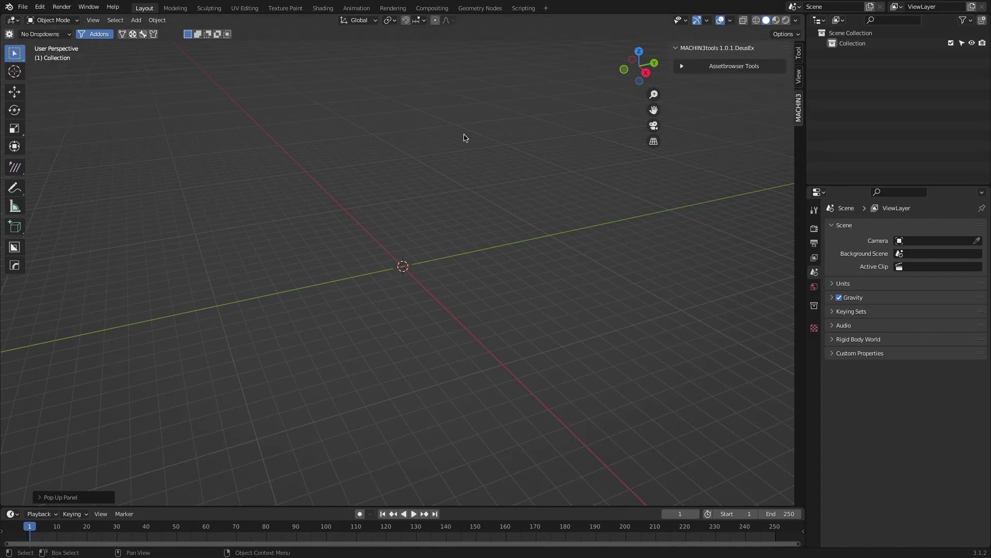
# Filter the sidebar to the Rigging add-ons and clear that filter again.
pyautogui.click(143, 34)
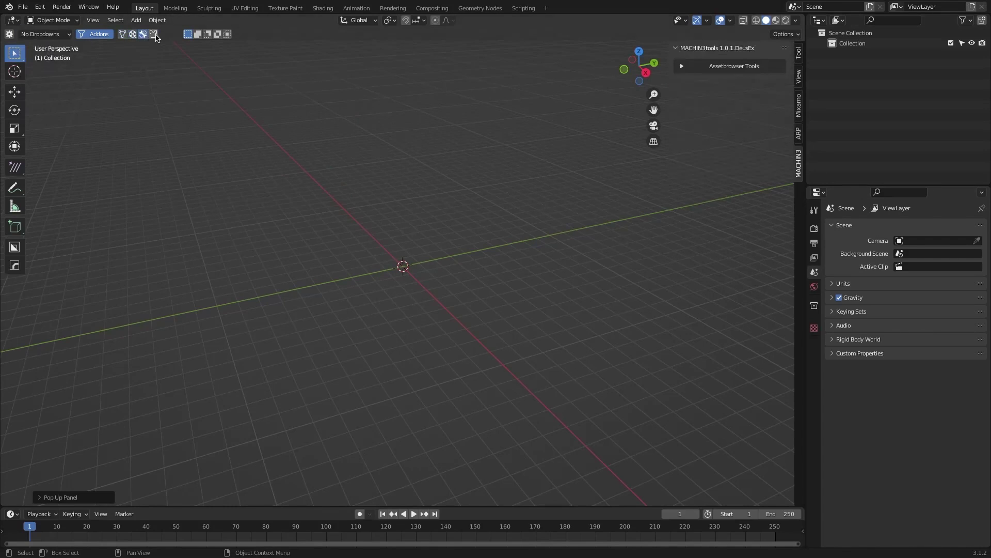
pyautogui.click(144, 36)
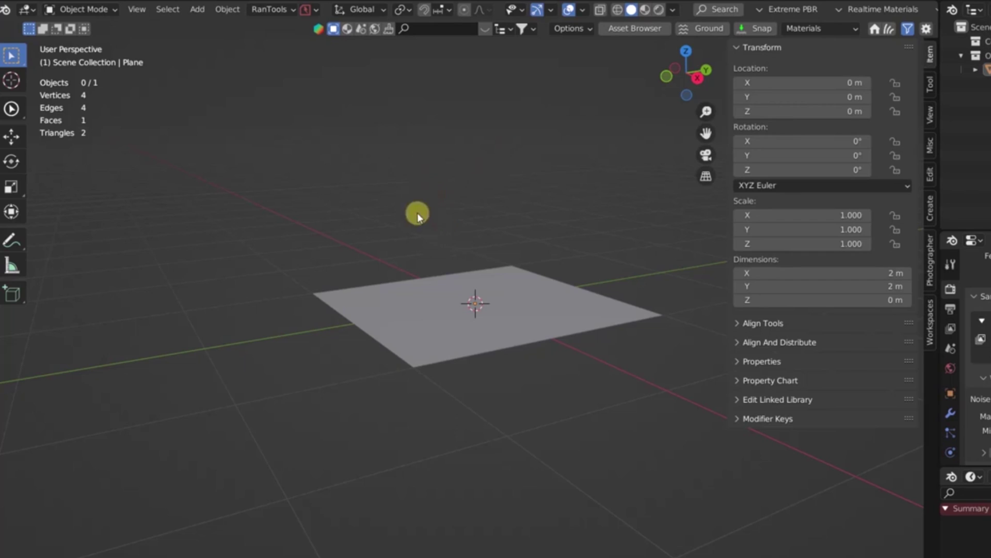
# Focus the sidebar on the SCIFI Flex add-on panel.
pyautogui.hotkey('shift', 'w')
pyautogui.moveTo(418, 184); pyautogui.dragTo(553, 193)
pyautogui.hotkey('shift', 'space')
pyautogui.click(425, 217)
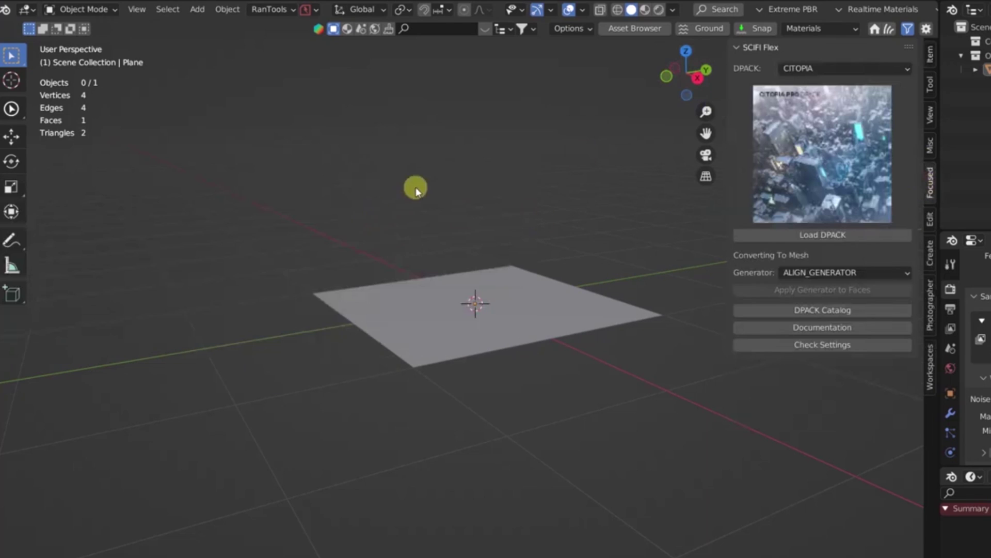
# Change the focused sidebar panel to the Car models add-on.
pyautogui.hotkey('shift', 'space')
pyautogui.click(402, 257)
pyautogui.hotkey('shift', 'space')
pyautogui.click(443, 301)
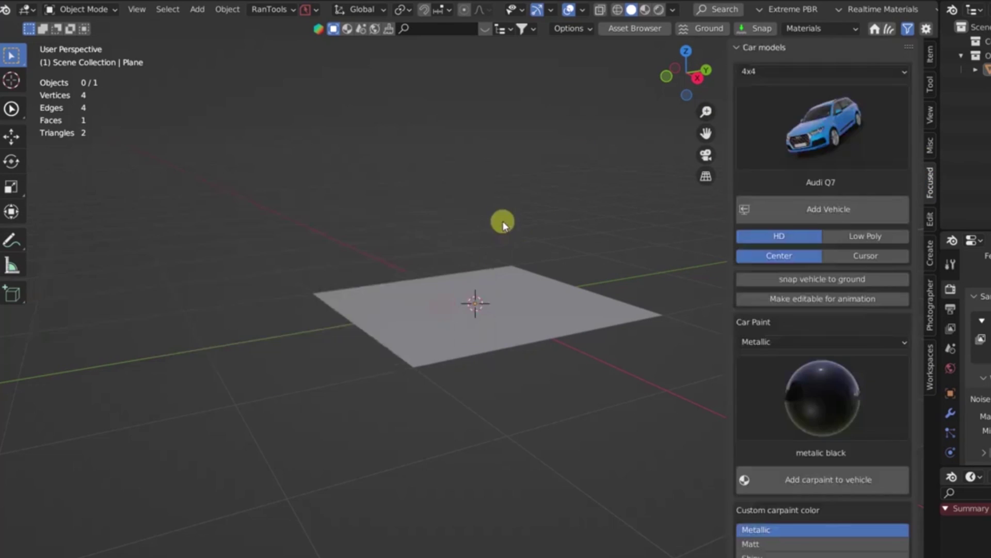
pyautogui.hotkey('shift', 'space')
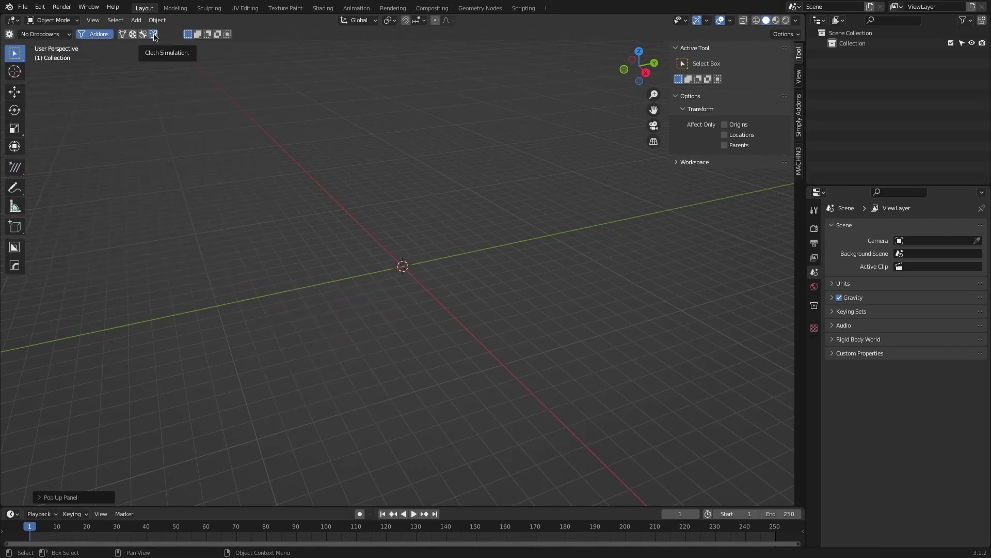
# Clear the Cloth Simulation filter to show the MACHIN3tools panel, and open the add-on category settings.
pyautogui.click(153, 34)
pyautogui.click(796, 107)
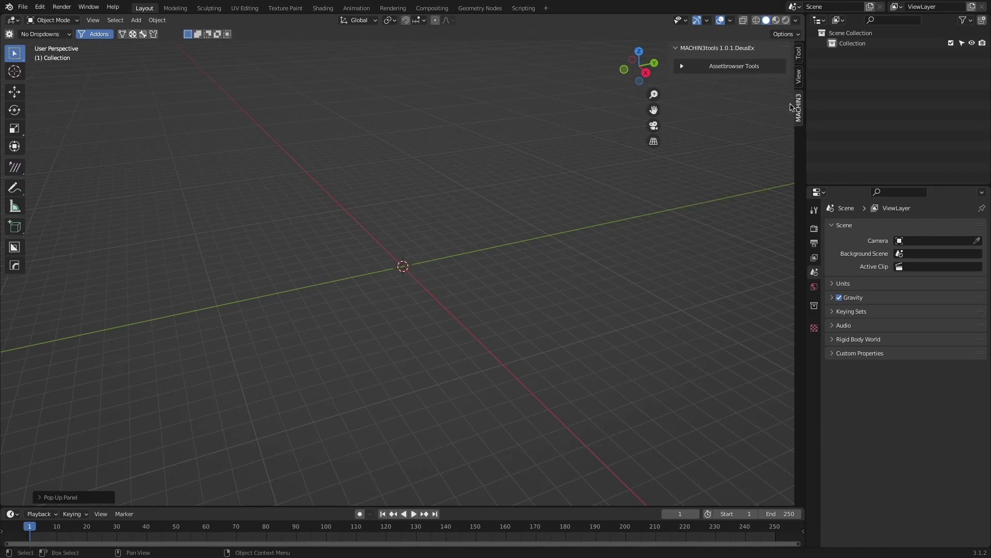
pyautogui.click(9, 34)
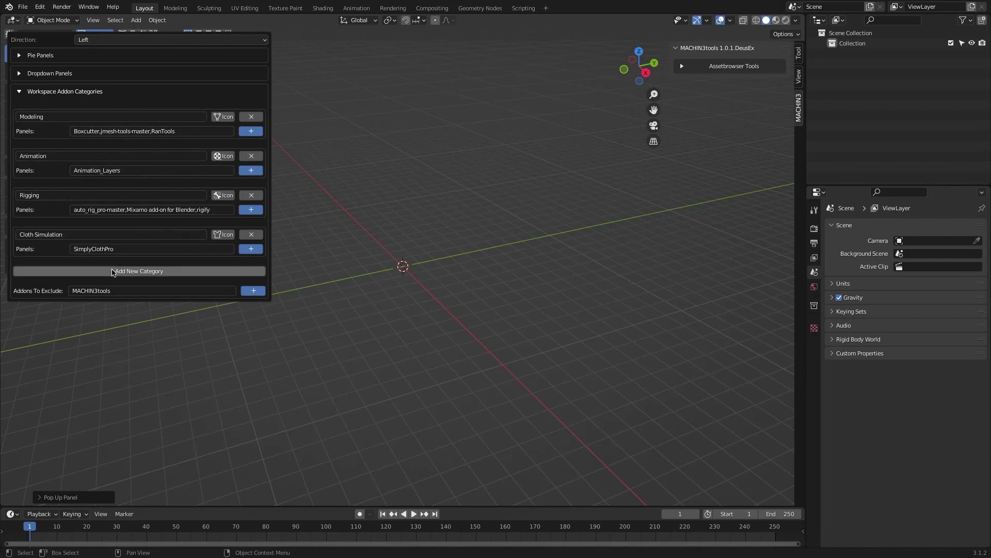
# Filter the sidebar by the Modeling, Animation, Rigging and Cloth Simulation add-on categories in turn, and clear the filter.
pyautogui.click(125, 36)
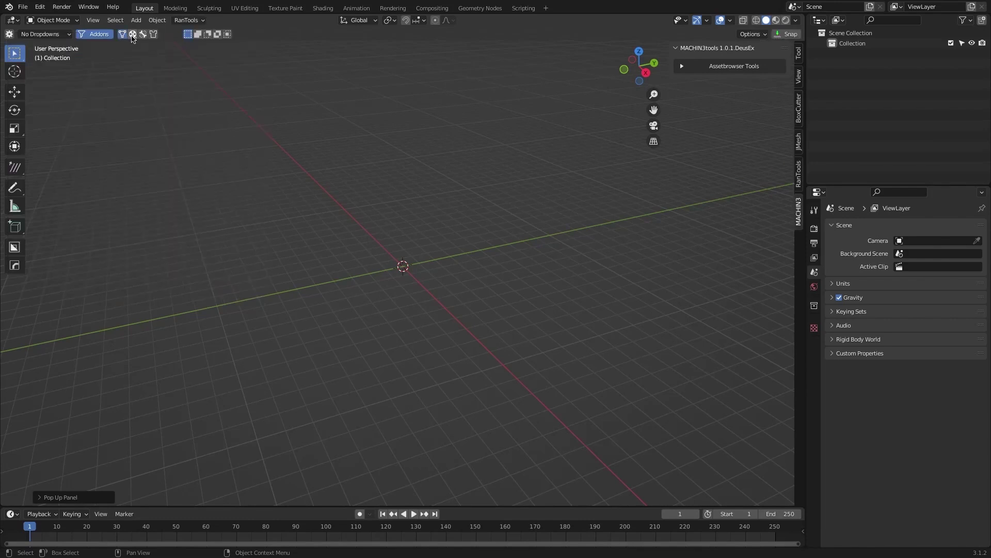
pyautogui.click(133, 35)
pyautogui.click(143, 35)
pyautogui.click(153, 35)
pyautogui.click(123, 32)
pyautogui.click(123, 34)
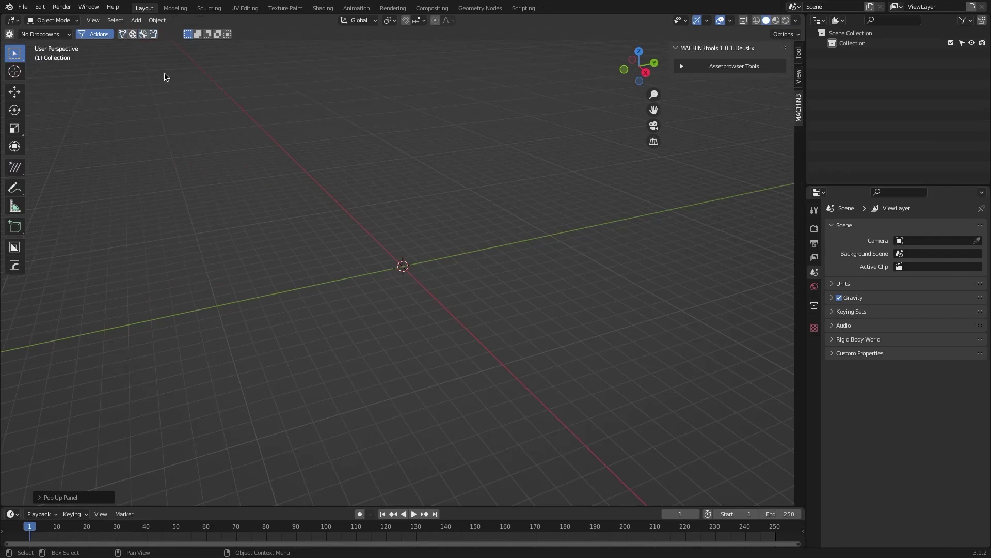
# Filter the sidebar to the Cloth Simulation add-ons with the Workspace Filters pie, and call the pie up once more.
pyautogui.hotkey('shift', 'alt', 'w')
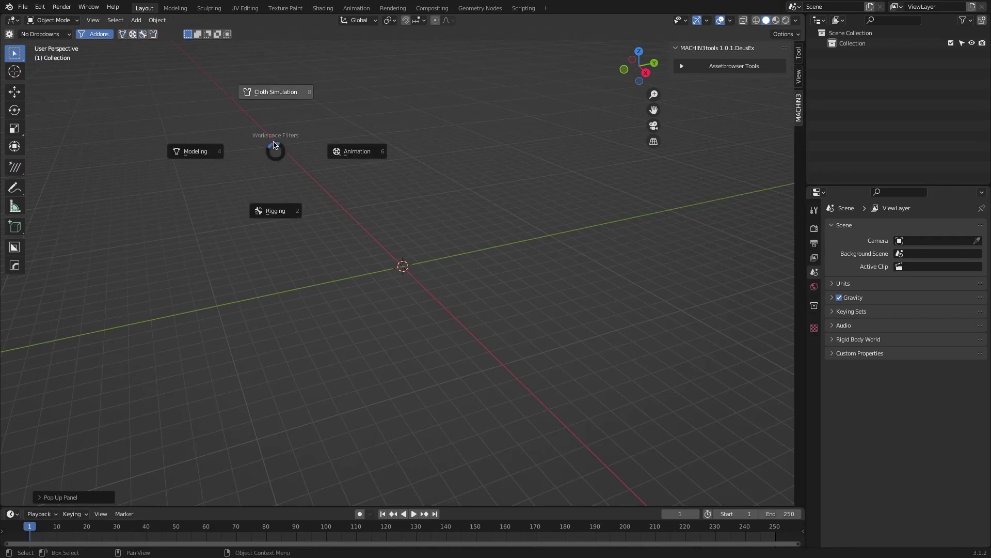
pyautogui.click(275, 119)
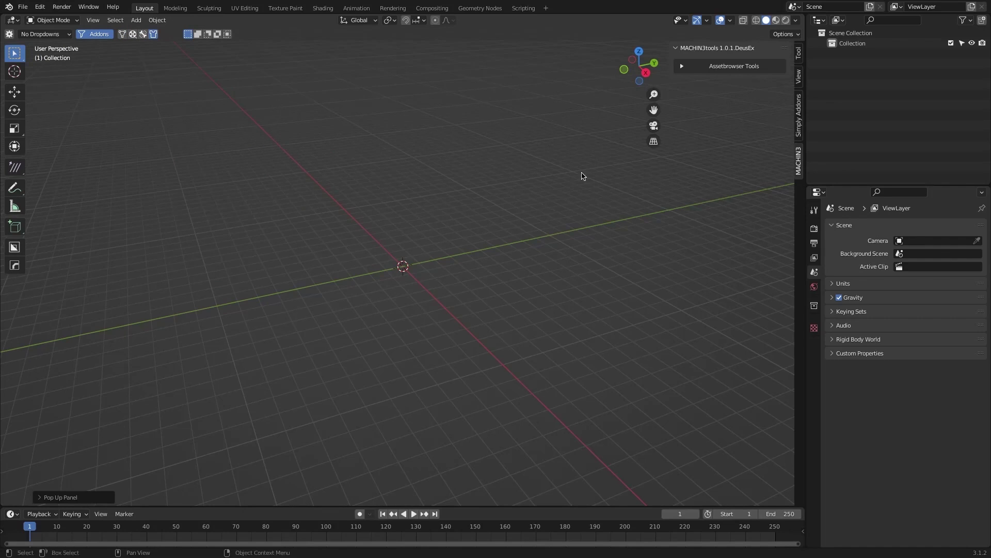
pyautogui.hotkey('shift', 'alt', 'w')
pyautogui.click(443, 157)
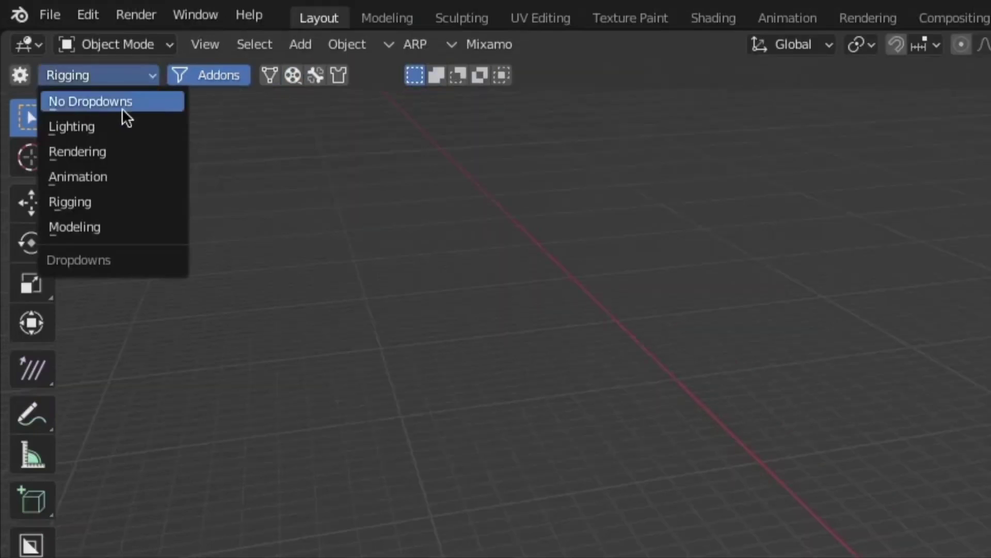
# Show the Modeling set of add-on dropdowns in the header, and switch it to the Rendering set.
pyautogui.click(92, 227)
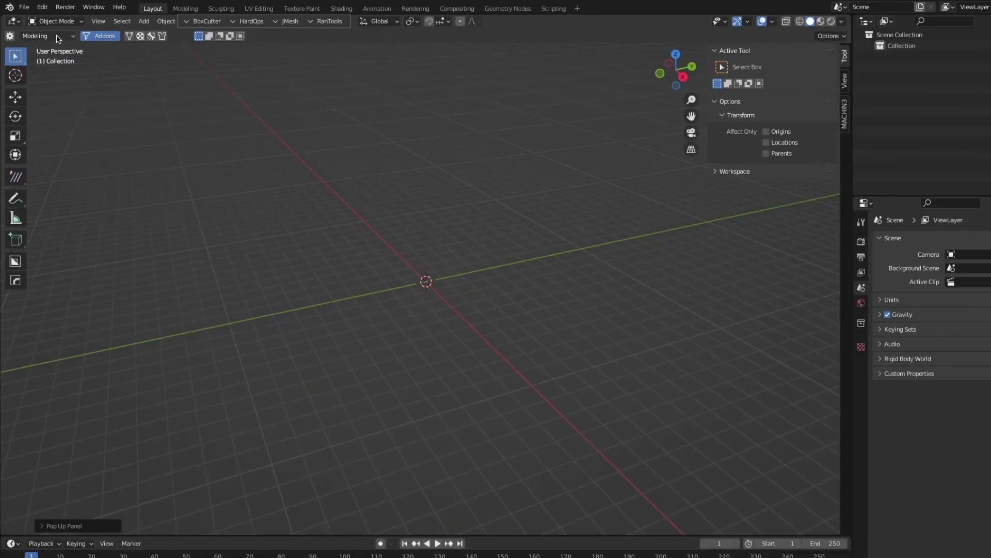
pyautogui.click(58, 33)
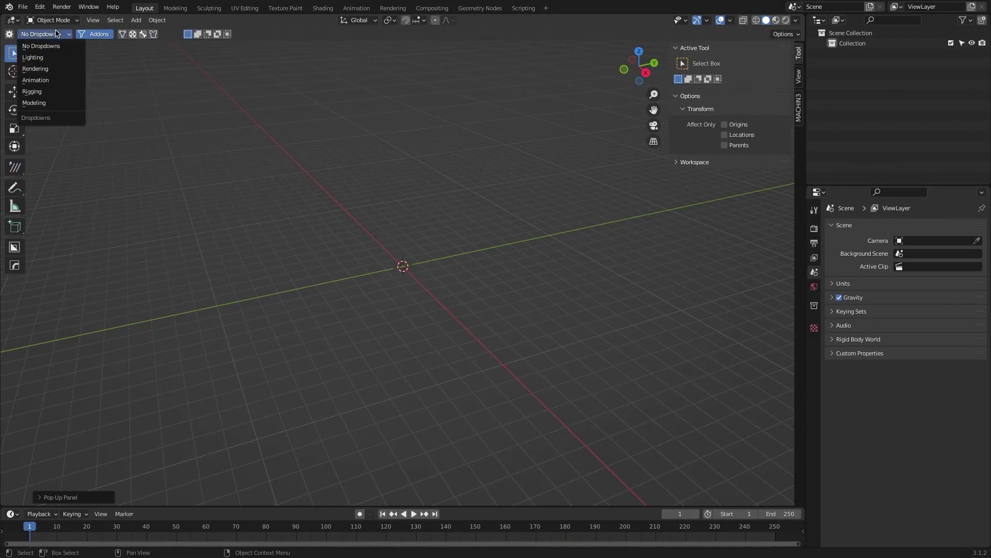
pyautogui.click(47, 68)
# Switch the header add-on dropdowns to the Rigging set and open the ARP dropdown panel.
pyautogui.click(46, 34)
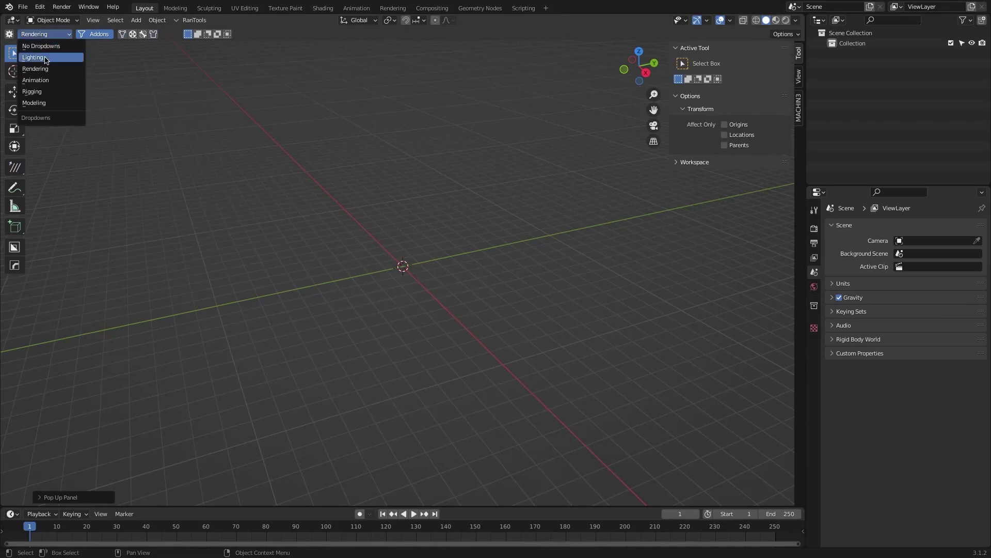
pyautogui.click(41, 92)
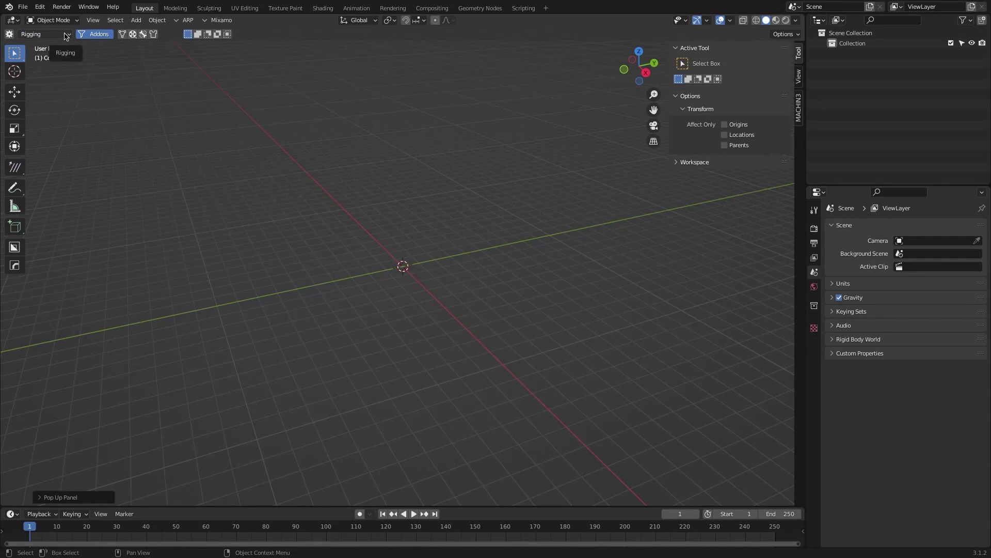
pyautogui.click(195, 24)
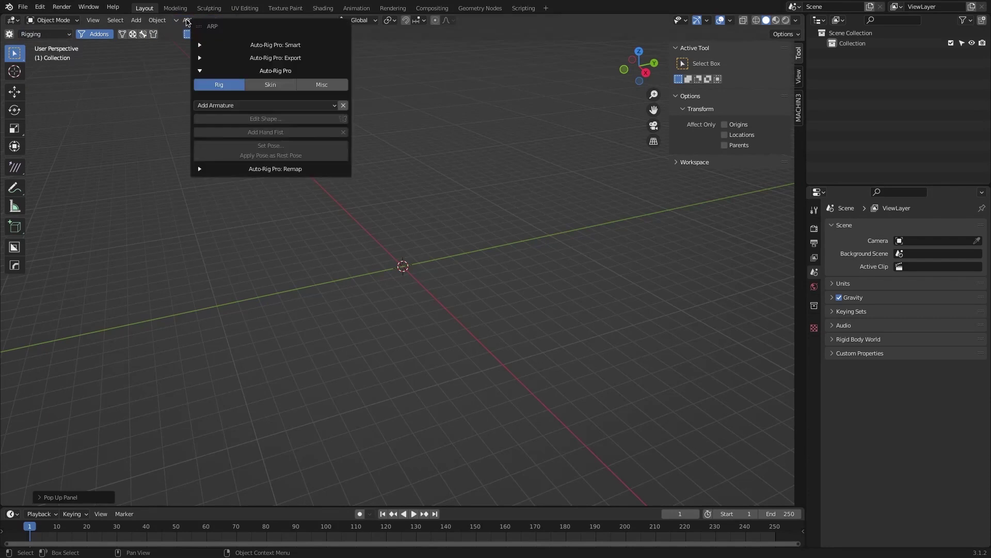
pyautogui.click(187, 23)
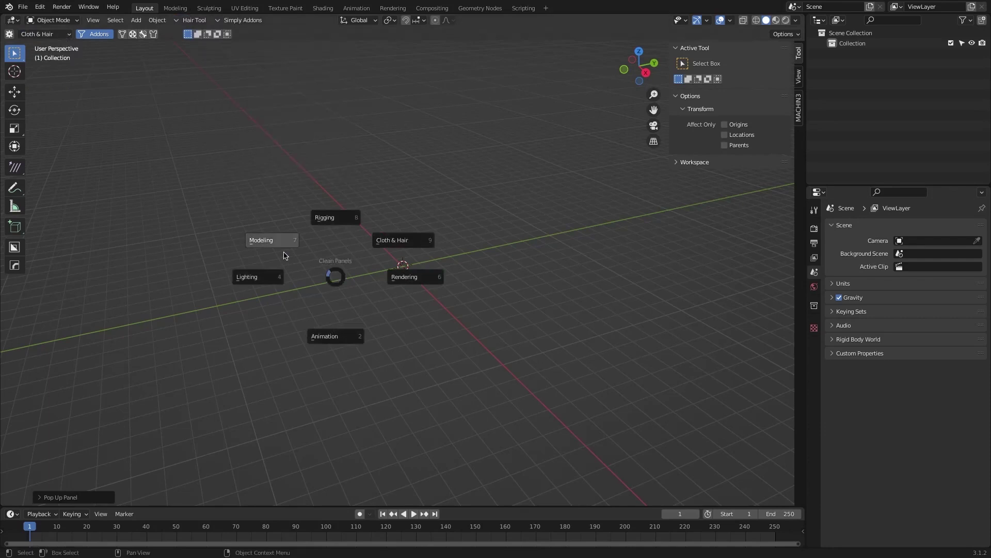
# Bring up the Random Tools popup panel from the Clean Panels pie and reposition it in the viewport.
pyautogui.click(283, 254)
pyautogui.click(287, 203)
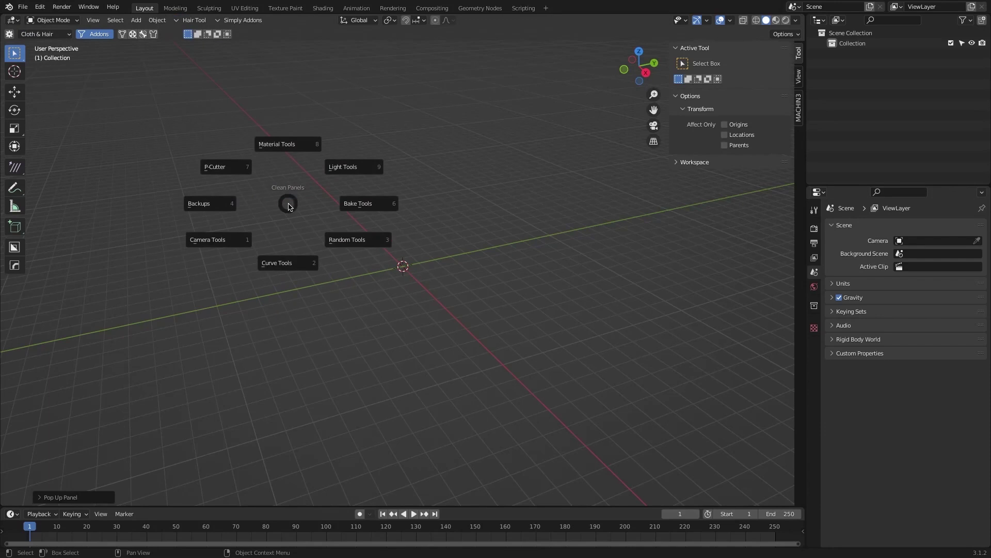
pyautogui.click(351, 241)
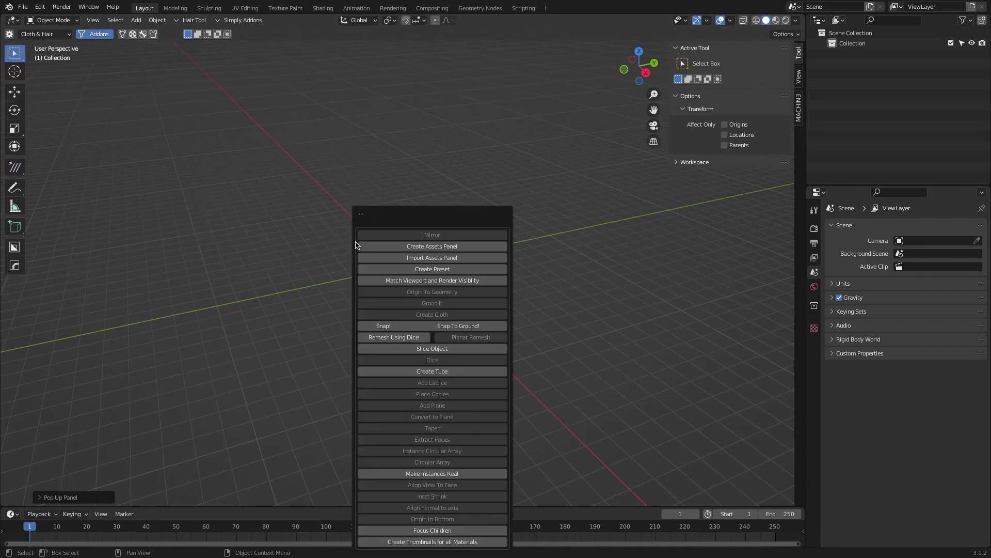
pyautogui.moveTo(438, 179); pyautogui.dragTo(989, 212)
pyautogui.hotkey('shift', 'r')
pyautogui.moveTo(483, 168); pyautogui.dragTo(456, 170)
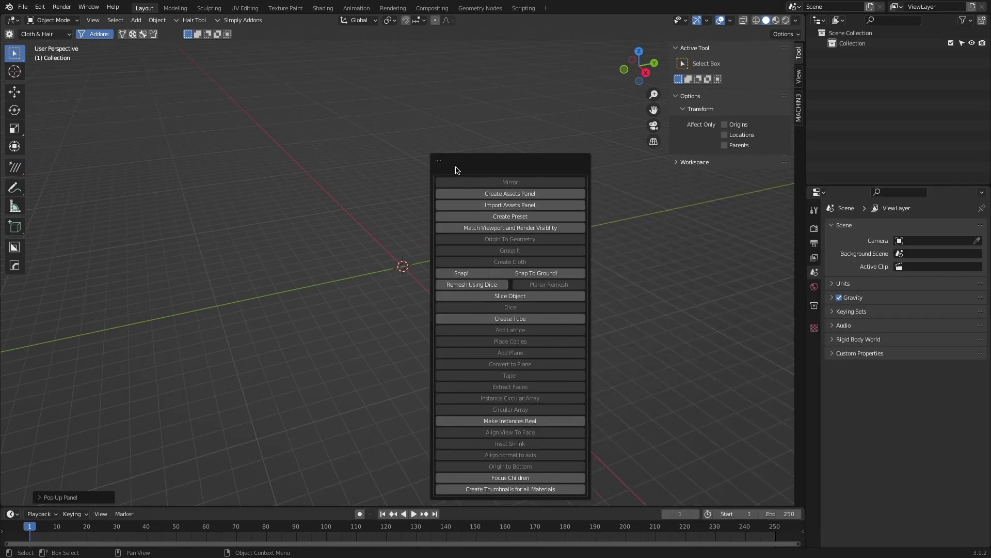
# Call up the Clean Panels pie that holds the BoxCutter, HardOps, RanTools and JMesh panels.
pyautogui.hotkey('shift', 'y')
pyautogui.click(336, 139)
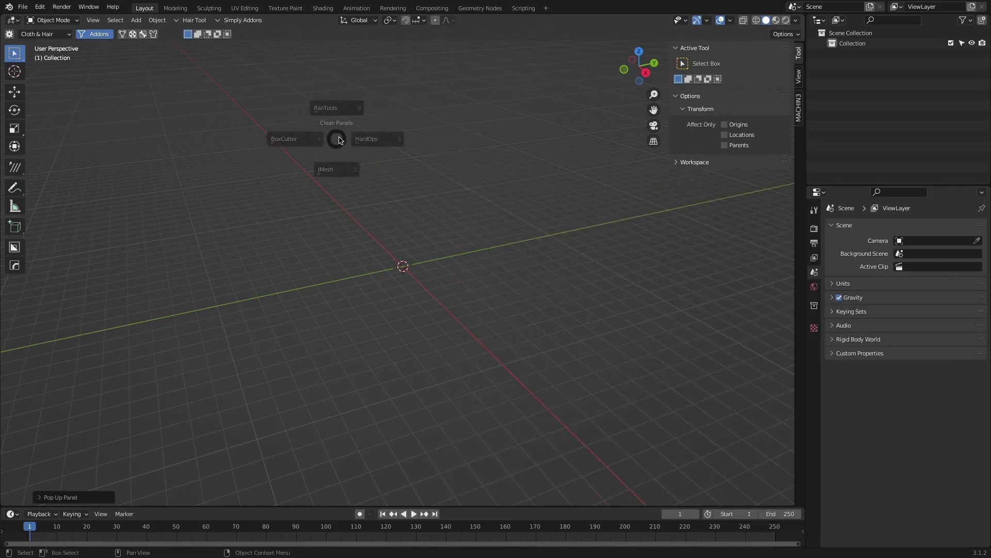
pyautogui.click(355, 86)
pyautogui.click(421, 120)
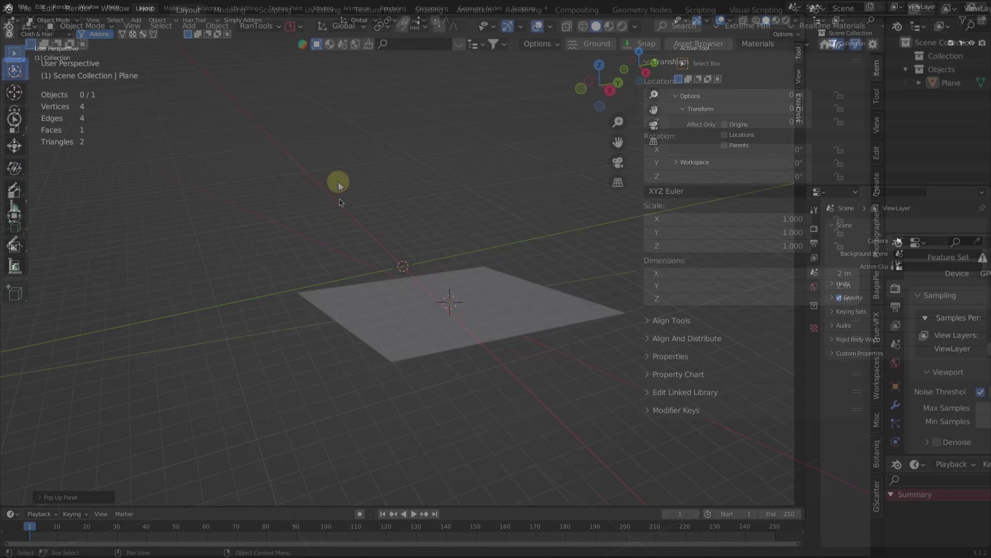
# View the contents of the Extreme PBR and Realtime Materials dropdown panels in the header.
pyautogui.click(732, 26)
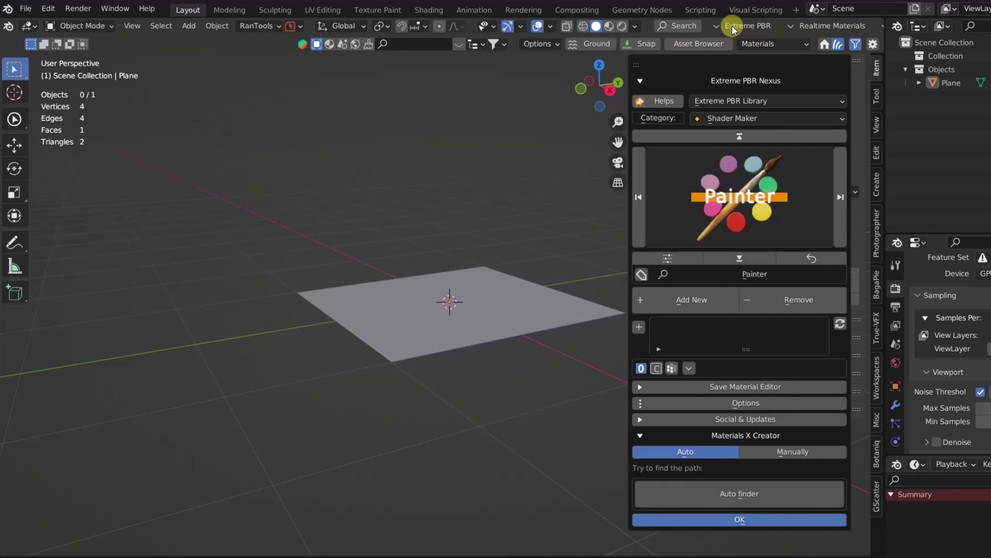
pyautogui.moveTo(746, 63); pyautogui.dragTo(593, 63)
pyautogui.click(744, 27)
pyautogui.click(807, 26)
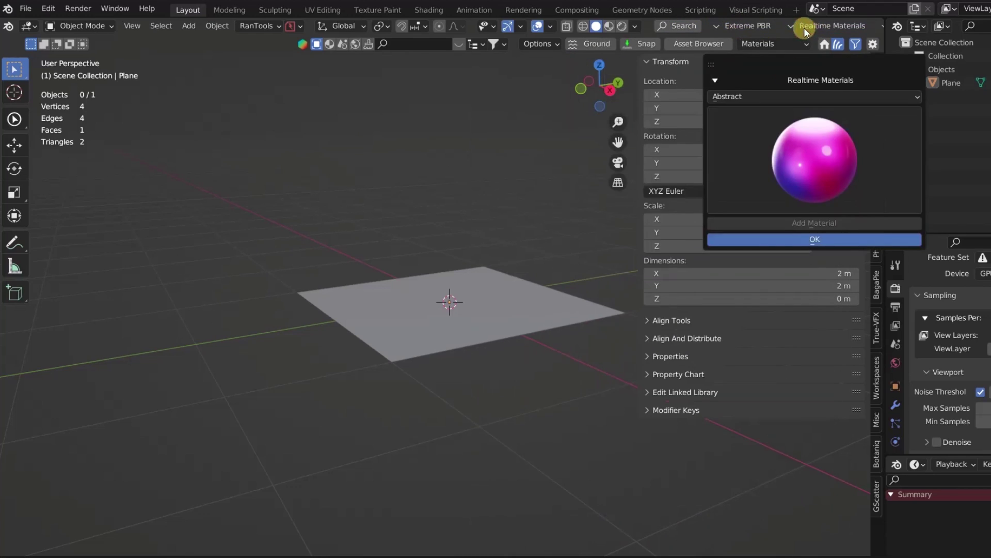
pyautogui.click(682, 26)
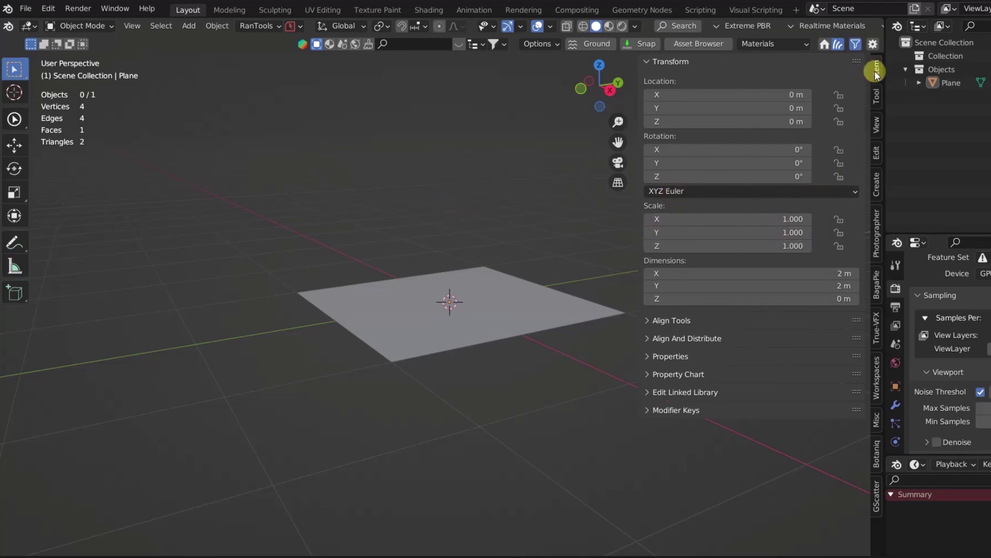
# Alternate the sidebar add-on filter between the house and the grass icon categories, ending on the house category.
pyautogui.click(830, 46)
pyautogui.click(837, 45)
pyautogui.click(826, 45)
pyautogui.click(837, 45)
pyautogui.click(827, 45)
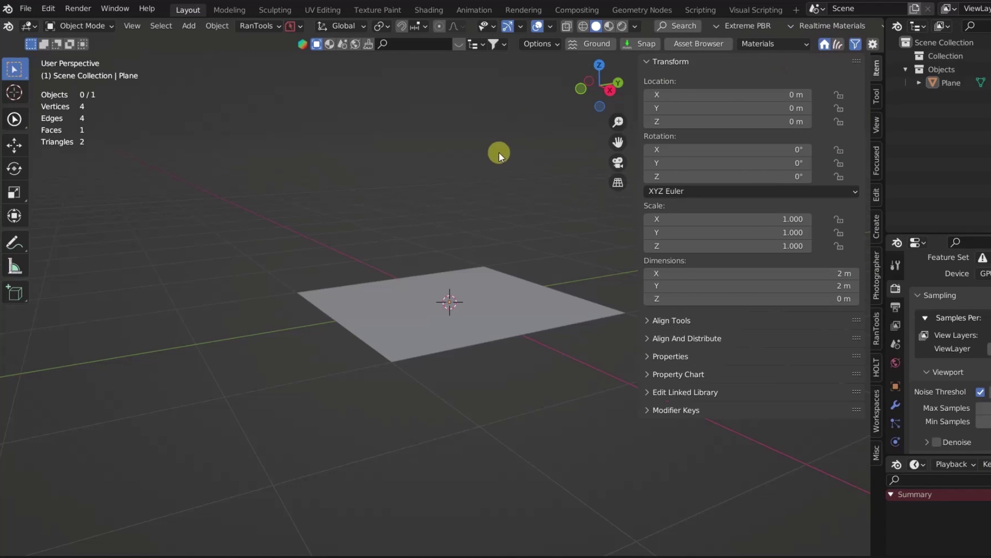
# Open the Focused sidebar panel and set it to the ColorFrame add-on.
pyautogui.hotkey('shift', 'w')
pyautogui.press('Escape')
pyautogui.hotkey('shift', 'f')
pyautogui.moveTo(509, 156); pyautogui.dragTo(180, 166)
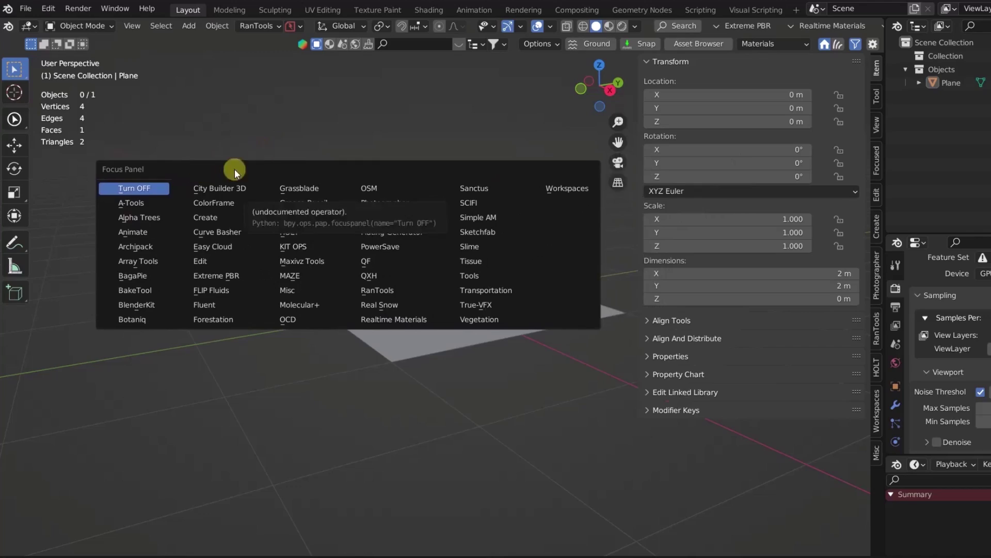
pyautogui.click(877, 161)
pyautogui.hotkey('shift', 'f')
pyautogui.click(362, 206)
# Change the focused sidebar panel to the Simple AM add-on and on to further add-ons from the Focus Panel list.
pyautogui.hotkey('shift', 'f')
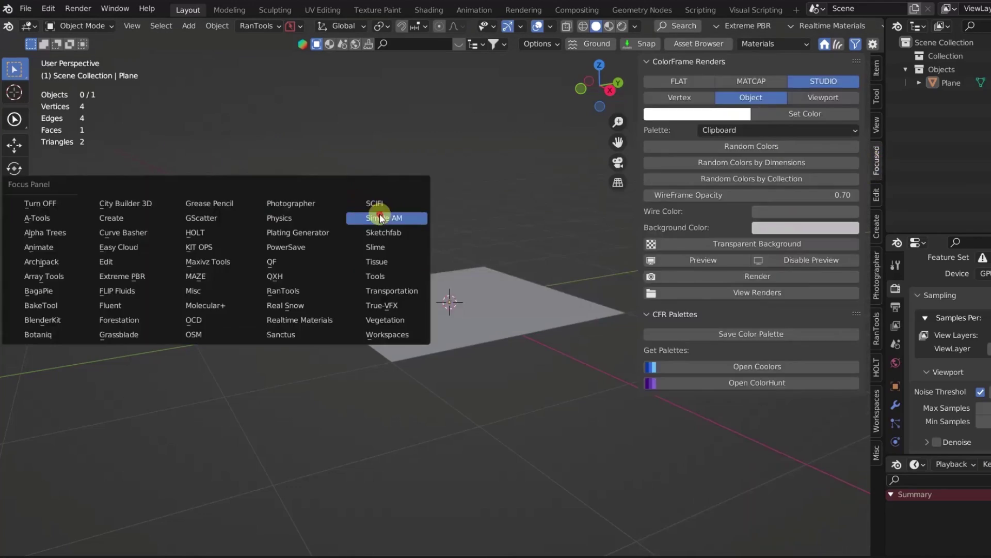
pyautogui.click(379, 217)
pyautogui.hotkey('shift', 'f')
pyautogui.click(429, 232)
pyautogui.hotkey('shift', 'f')
pyautogui.click(328, 248)
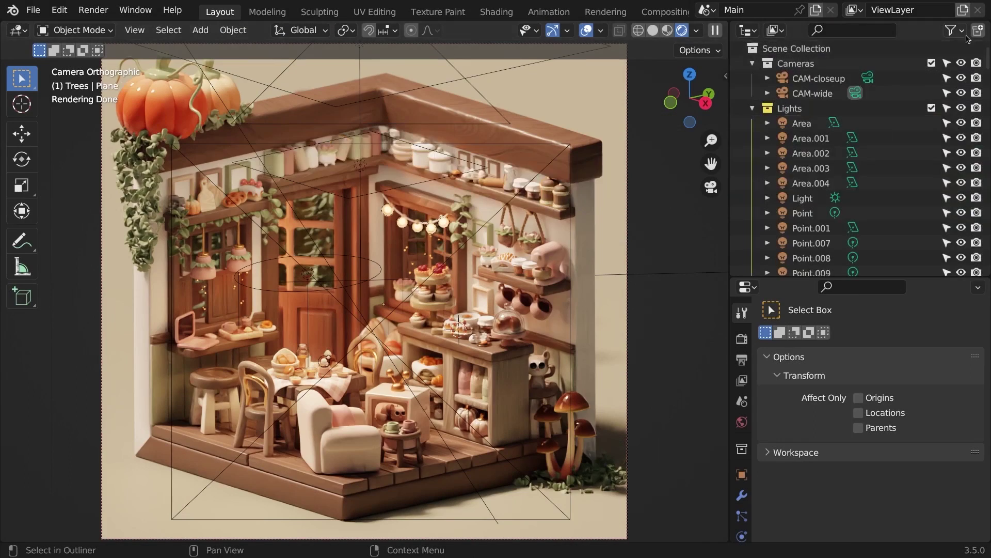
# Look at the Auto Highlight option in the Outliner's filter settings and select the mixer in the viewport.
pyautogui.click(951, 30)
pyautogui.scroll(-4, 900, 363)
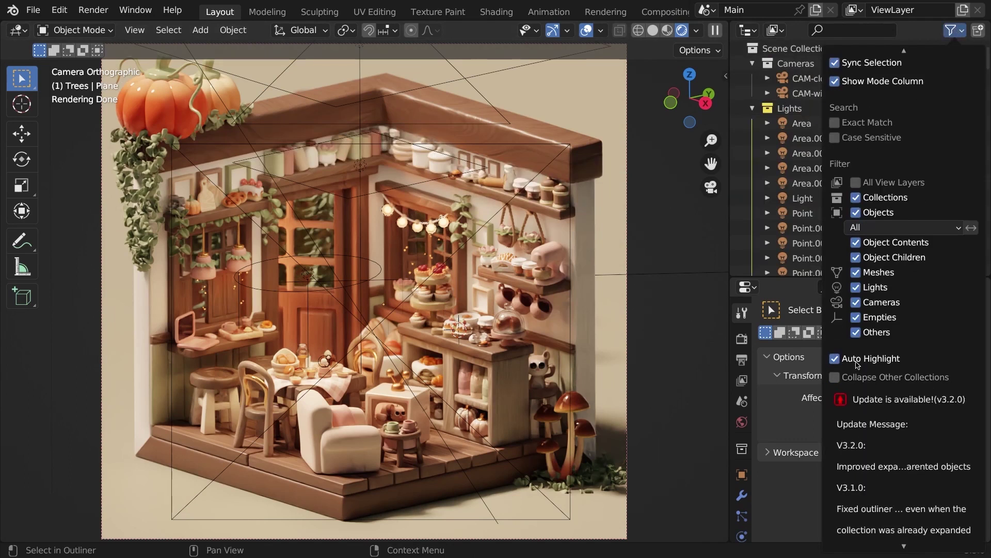
pyautogui.click(543, 267)
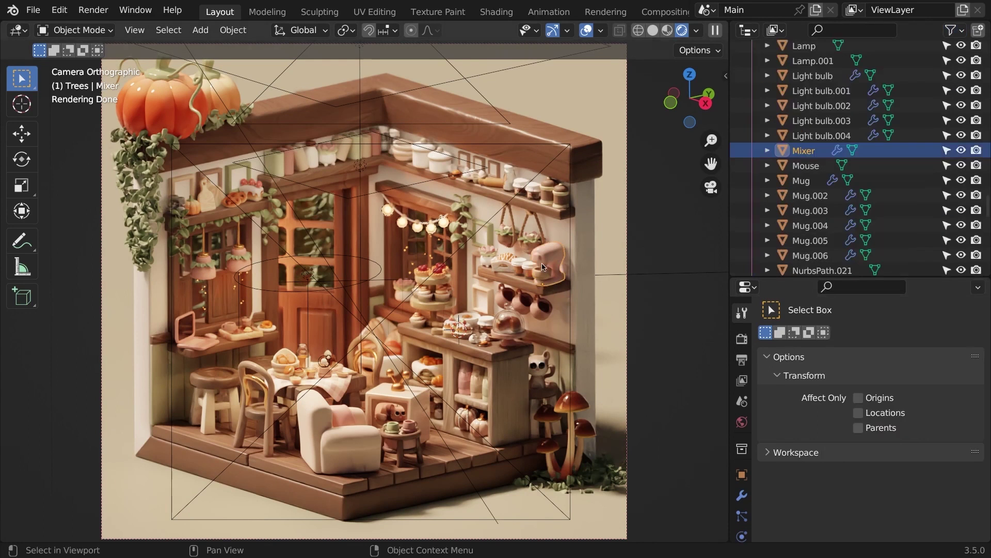
# Select a hanging plant, objects on the upper shelves and the TV in the viewport to highlight each in the Outliner.
pyautogui.click(510, 236)
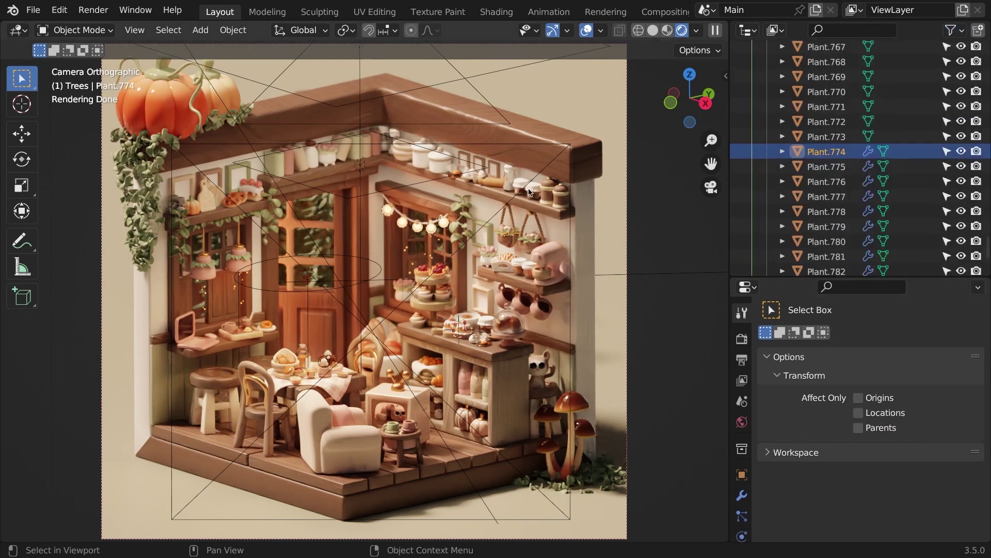
pyautogui.click(491, 178)
pyautogui.click(415, 150)
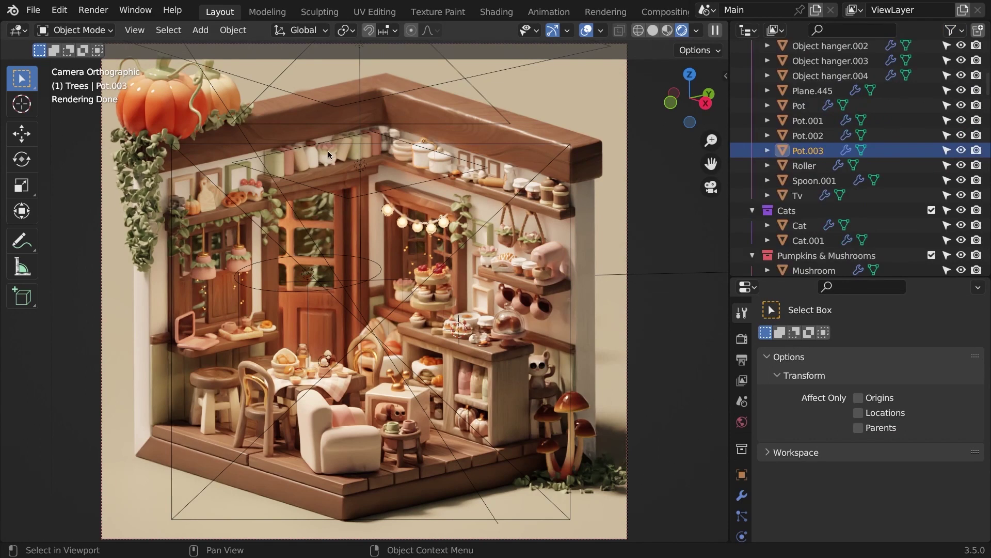
pyautogui.click(327, 151)
pyautogui.click(394, 386)
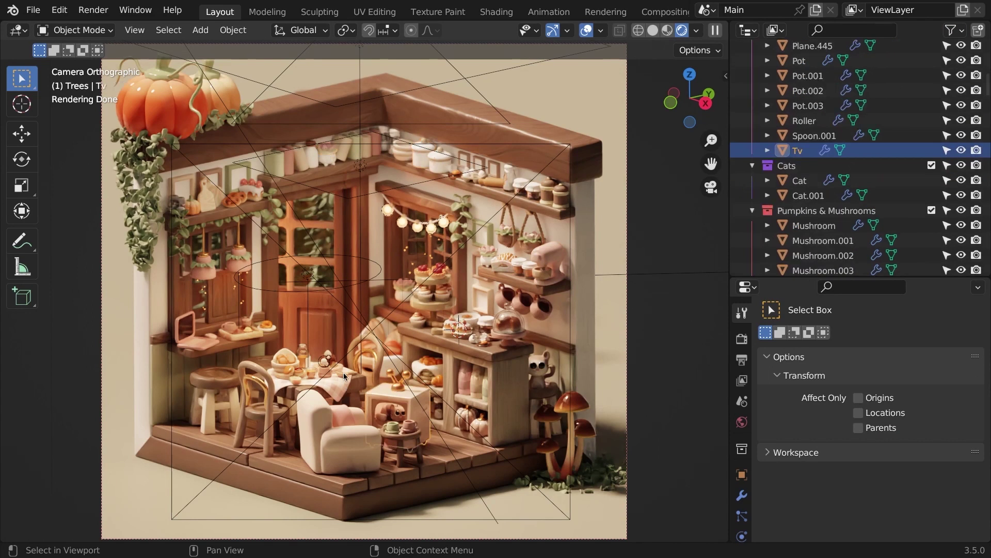
# Hide the Tv object in the viewport from the Outliner and show it again.
pyautogui.click(399, 387)
pyautogui.scroll(-15, 776, 171)
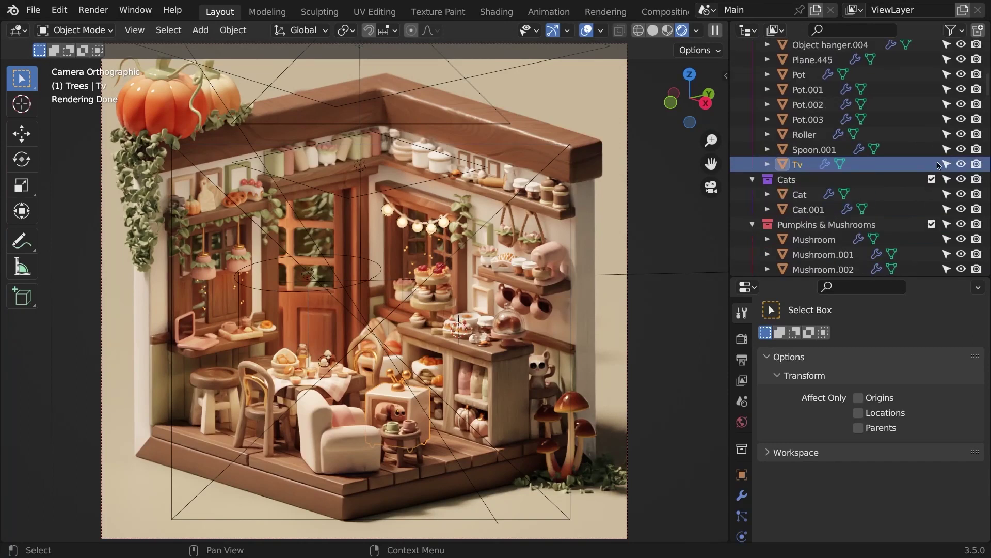
pyautogui.click(961, 164)
pyautogui.click(961, 165)
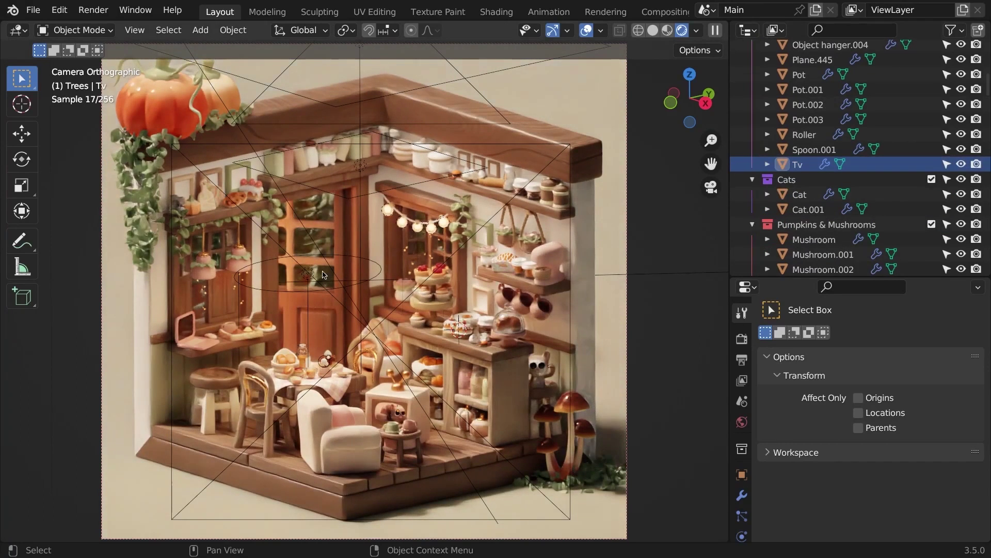
# Select the dish on the counter shelf and browse the Outliner list to look for it.
pyautogui.click(434, 364)
pyautogui.scroll(-8, 981, 155)
pyautogui.scroll(-20, 983, 152)
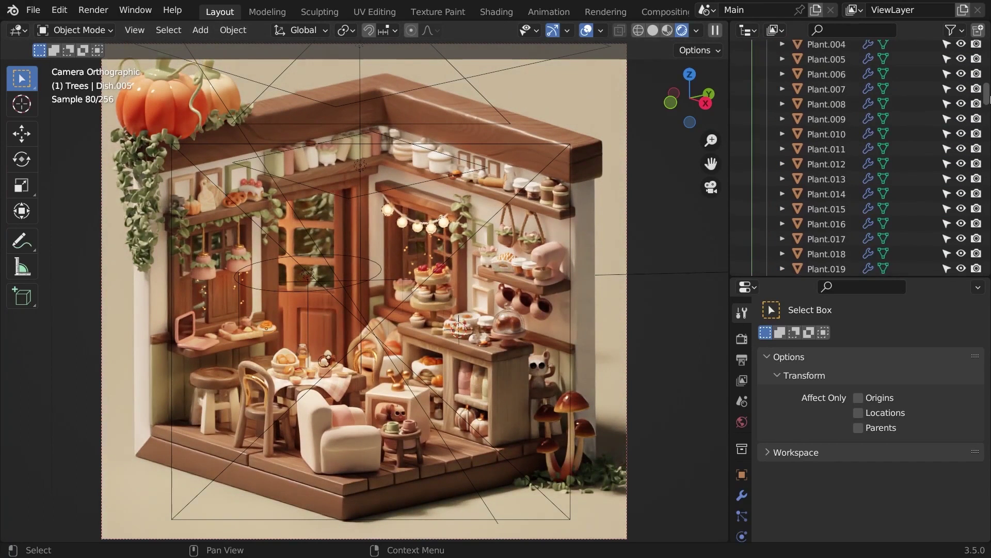
pyautogui.moveTo(987, 118); pyautogui.dragTo(986, 127)
# Copy the selected dish's object name and search the Outliner for Dish.005.
pyautogui.press('F2')
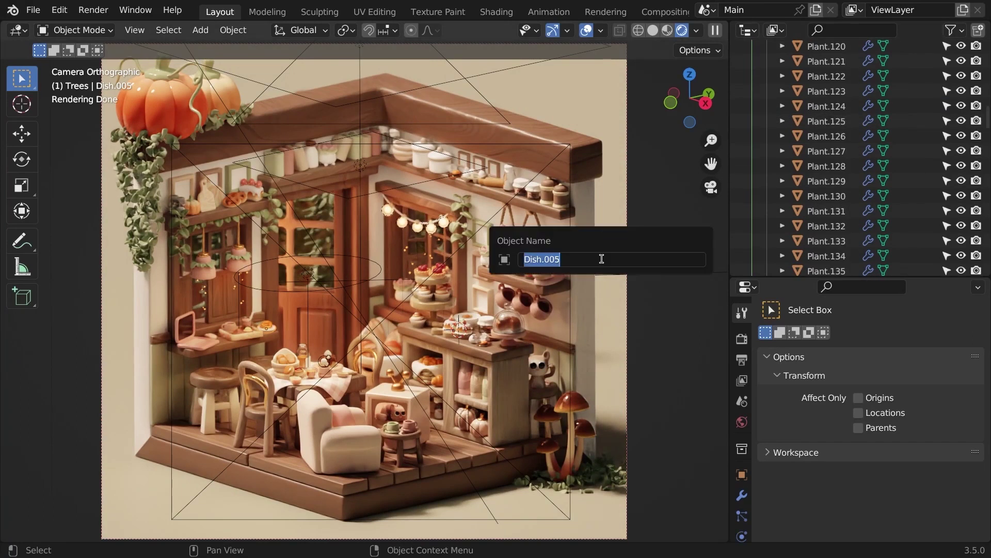
pyautogui.hotkey('ctrl', 'c')
pyautogui.press('Return')
pyautogui.click(853, 30)
pyautogui.hotkey('ctrl', 'v')
pyautogui.press('Return')
# Select the board on the wall shelf, copy its object name and search the Outliner for Board.001.
pyautogui.click(557, 256)
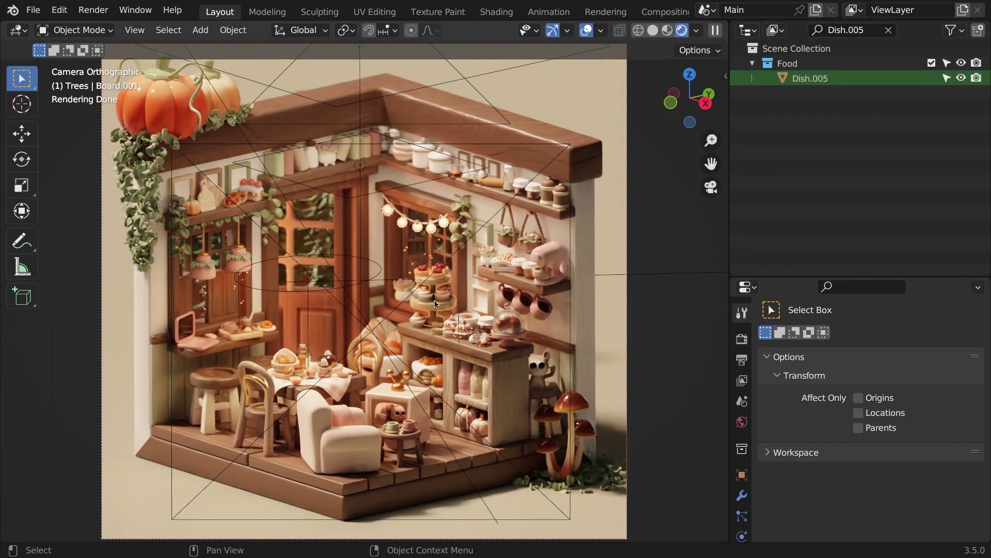
pyautogui.press('F2')
pyautogui.hotkey('ctrl', 'c')
pyautogui.press('Escape')
pyautogui.hotkey('ctrl', 'f')
pyautogui.hotkey('ctrl', 'v')
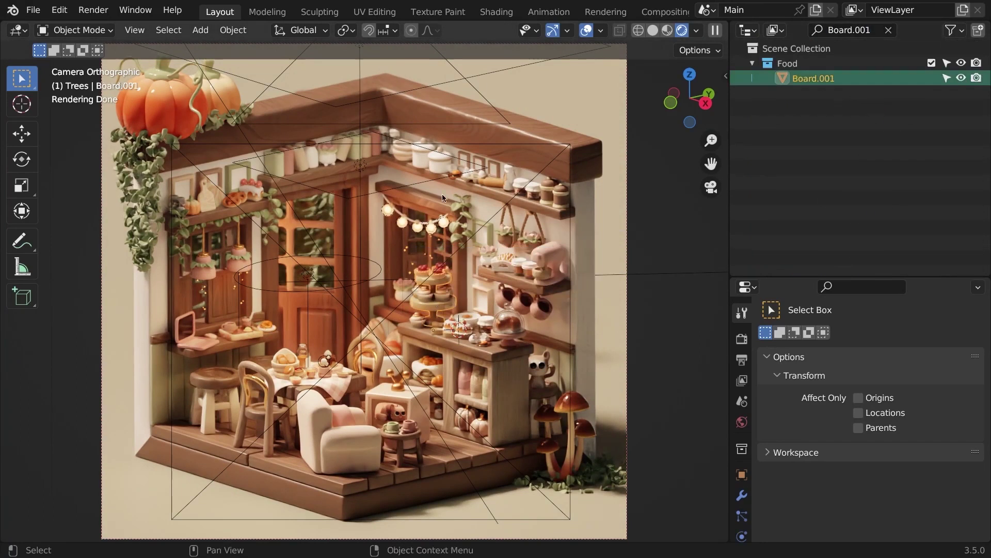
# Select a pot on the upper shelf, copy its object name and search the Outliner for Pot.
pyautogui.click(345, 147)
pyautogui.press('F2')
pyautogui.hotkey('ctrl', 'c')
pyautogui.press('Escape')
pyautogui.hotkey('ctrl', 'f')
pyautogui.hotkey('ctrl', 'v')
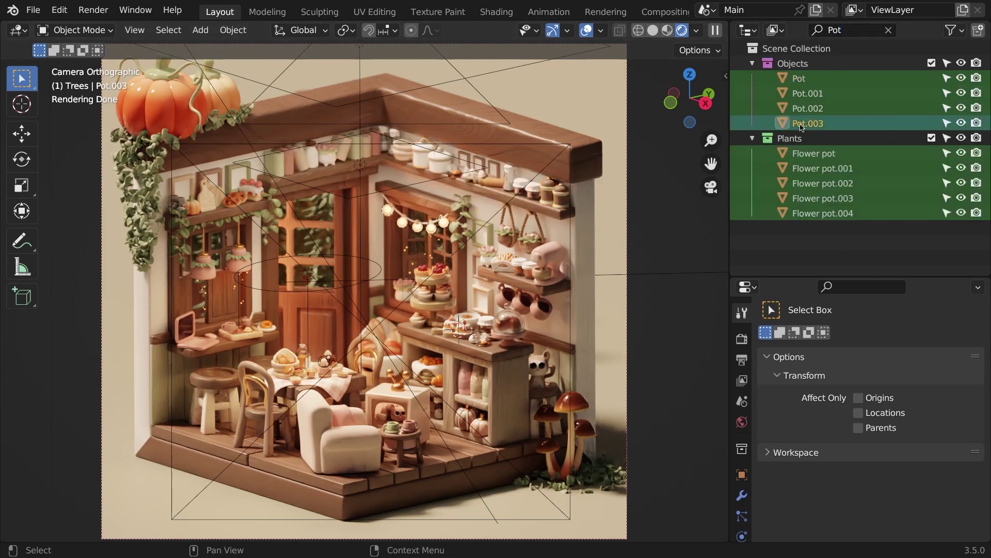
# Clear the Outliner search and select the shelf cat, a mushroom and the ground leaves to locate each one in the Outliner.
pyautogui.click(889, 30)
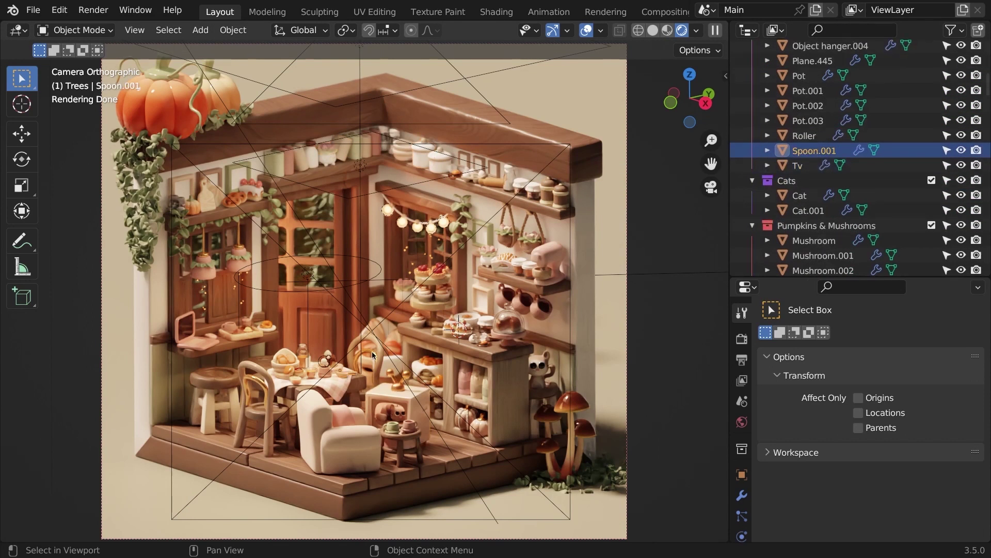
pyautogui.click(376, 346)
pyautogui.click(533, 373)
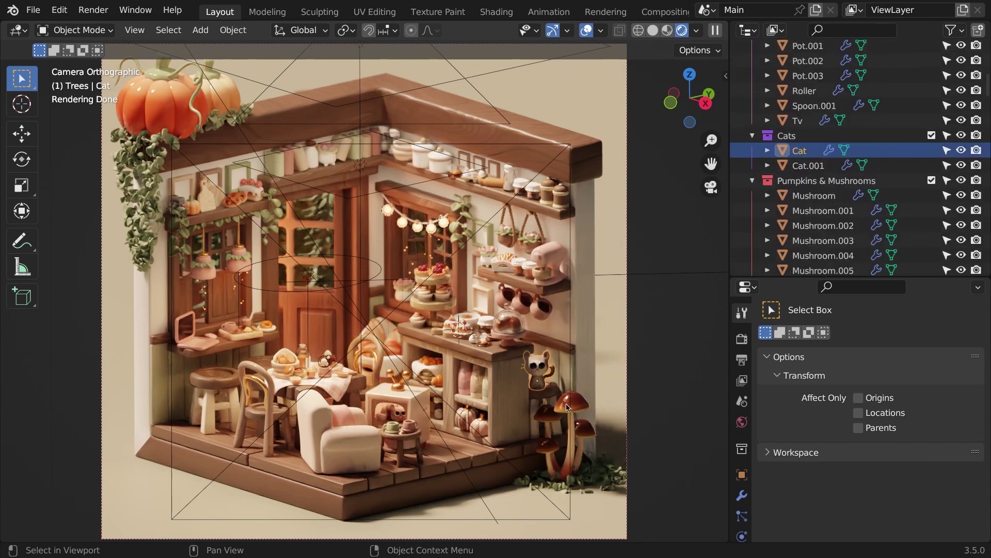
pyautogui.click(567, 408)
pyautogui.click(602, 470)
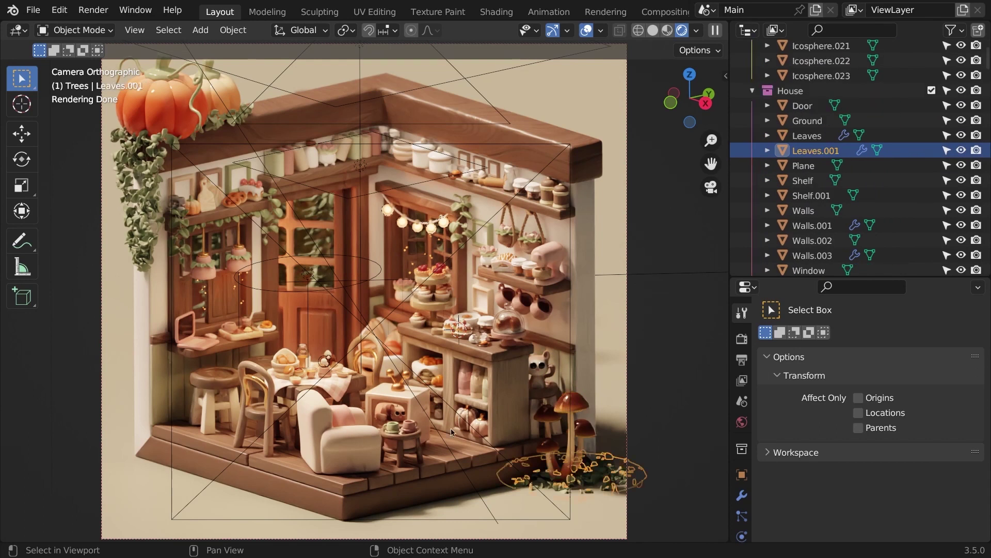
# Select the close-up camera and the horizontal wall trim to locate them in the Outliner.
pyautogui.click(300, 409)
pyautogui.click(300, 398)
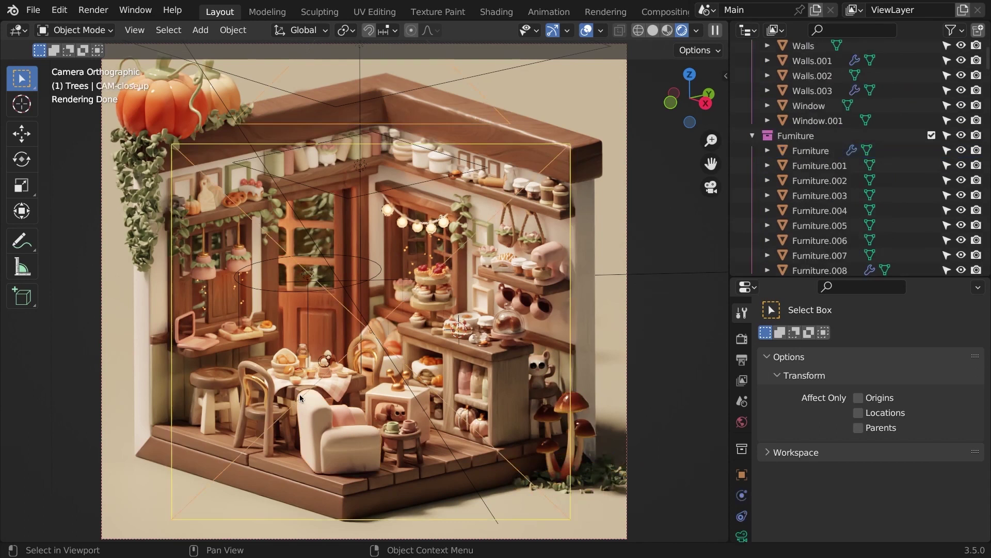
pyautogui.click(287, 371)
pyautogui.click(260, 317)
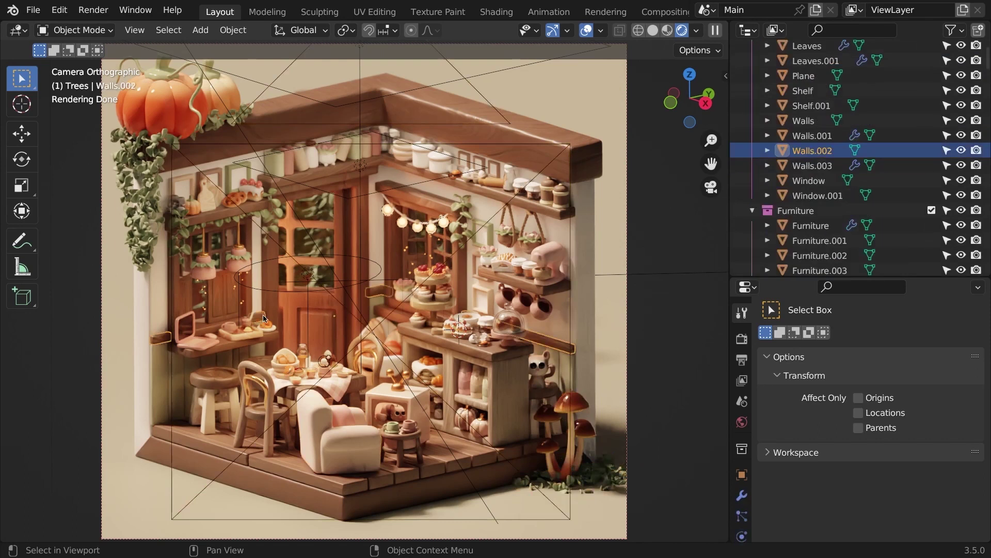
# Set the Outliner to collapse other collections and select a counter cupcake, the hanging pots, the mixer and the close-up camera.
pyautogui.click(952, 31)
pyautogui.click(457, 328)
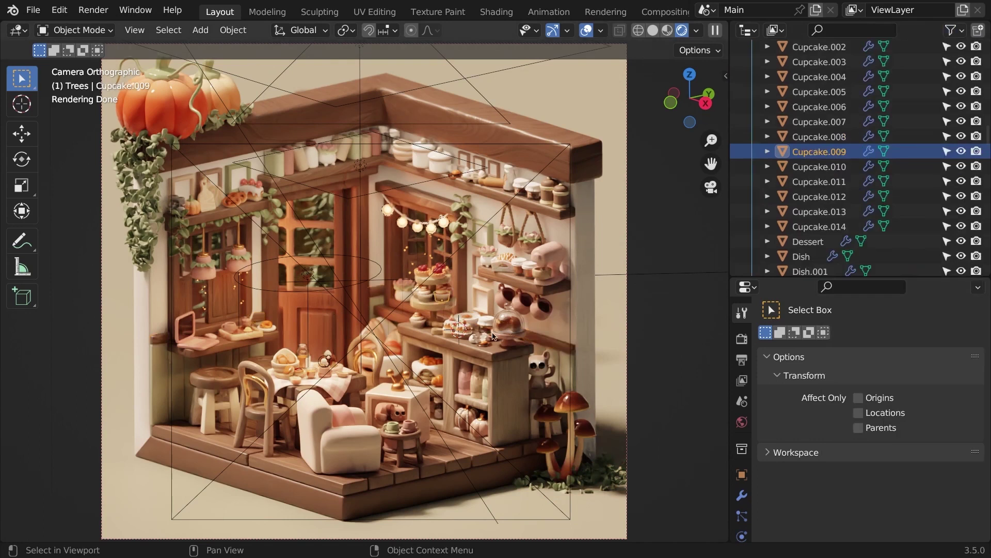
pyautogui.click(509, 321)
pyautogui.click(522, 300)
pyautogui.click(535, 265)
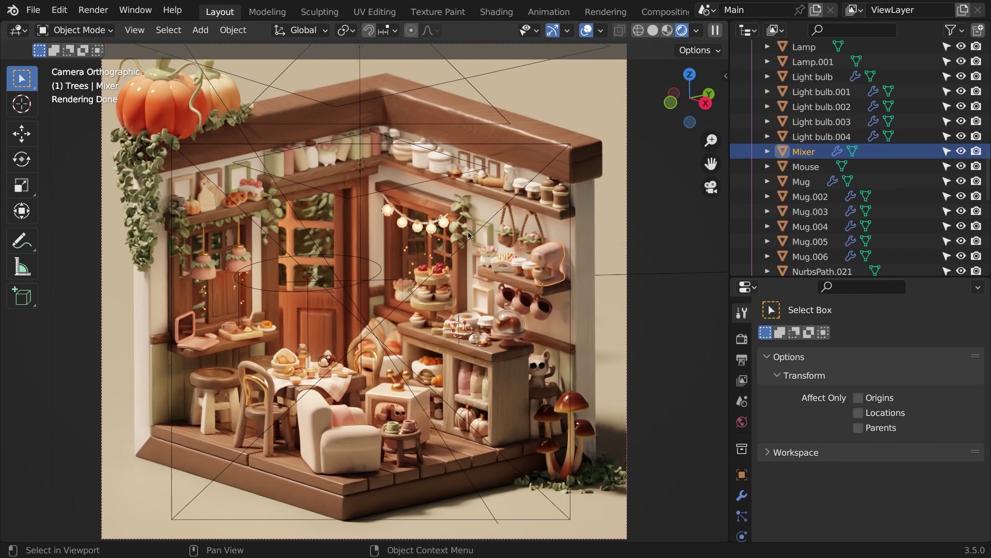
pyautogui.click(487, 218)
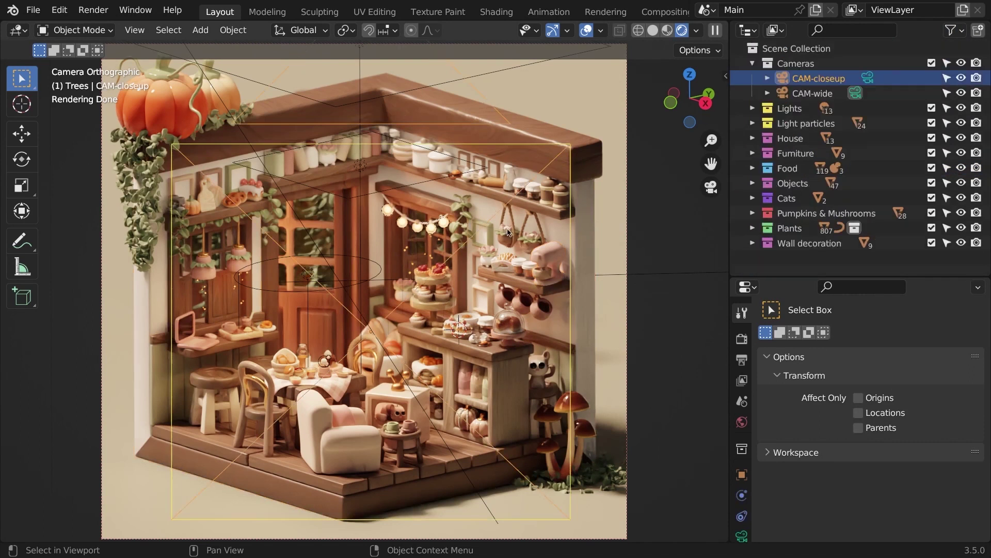
# Select the bread, the armchair, the Area.002 light, a hanging lamp and the roof pumpkin to locate their collections in the Outliner.
pyautogui.click(389, 335)
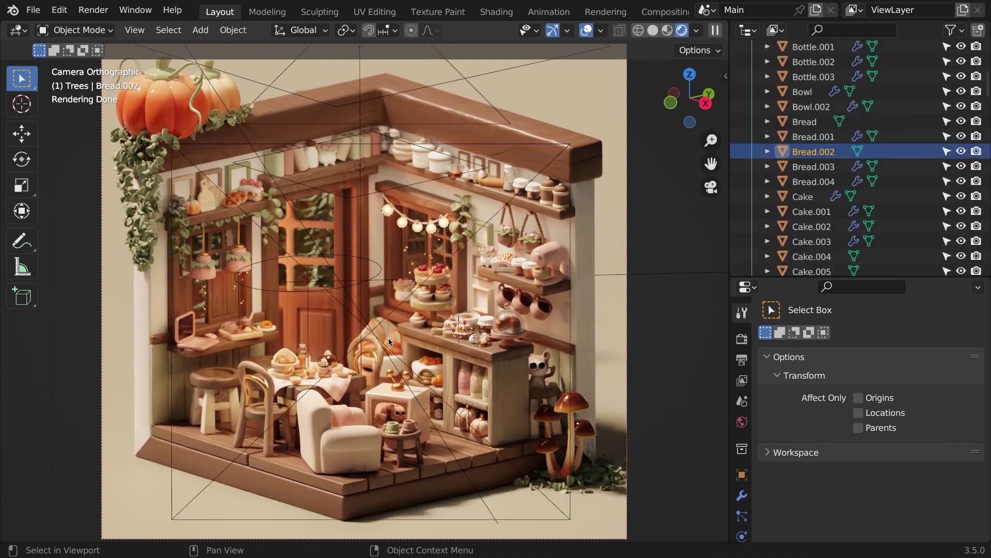
pyautogui.click(348, 395)
pyautogui.click(251, 321)
pyautogui.click(307, 311)
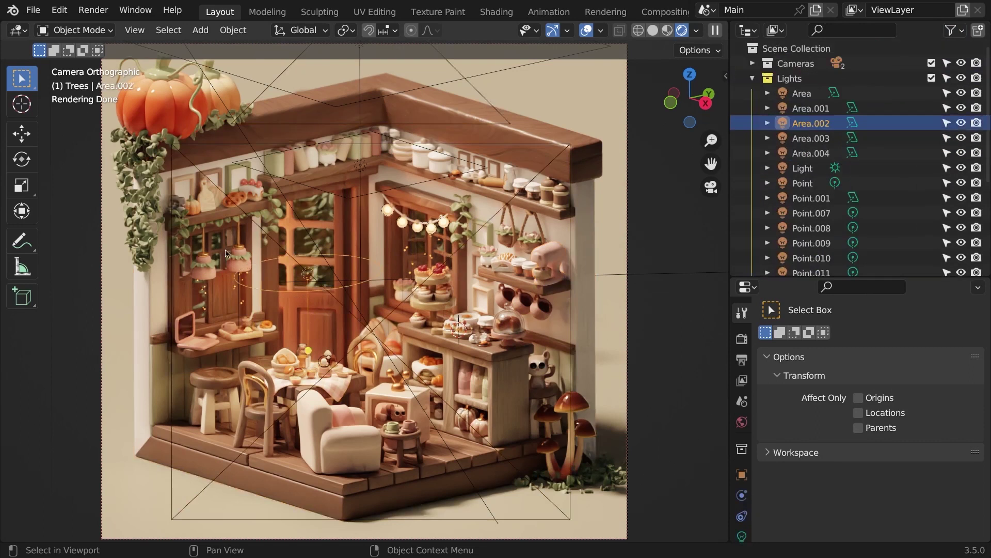
pyautogui.click(222, 243)
pyautogui.click(156, 201)
pyautogui.click(204, 109)
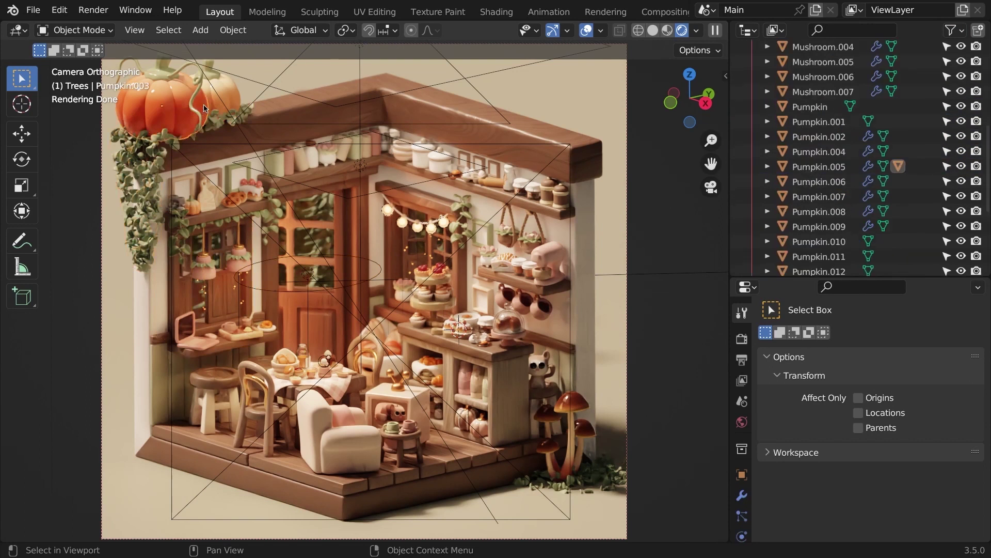
# Select the string lights' cable, the Tv and more items on the table, counter and shelves to locate them in the Outliner.
pyautogui.click(435, 141)
pyautogui.click(425, 224)
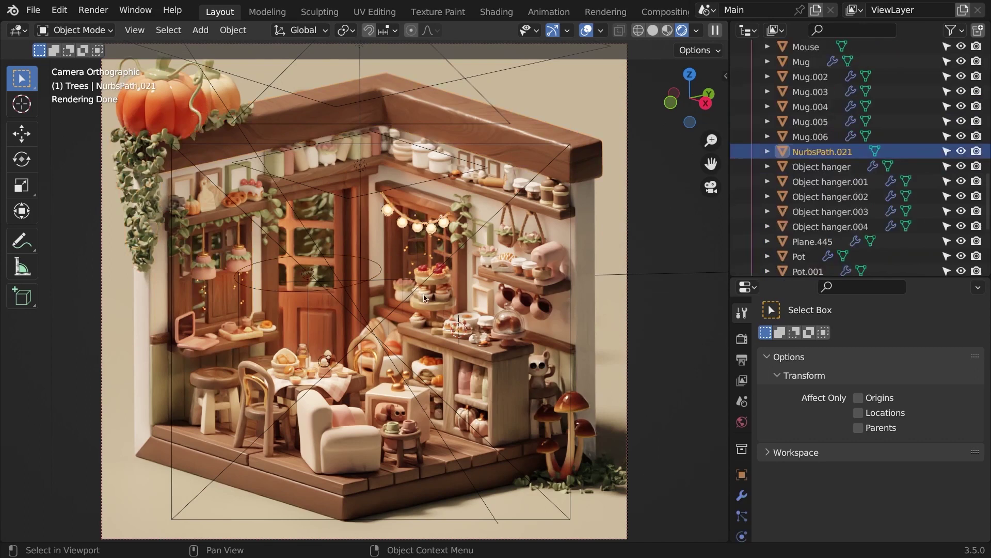
pyautogui.click(422, 319)
pyautogui.click(306, 371)
pyautogui.click(390, 387)
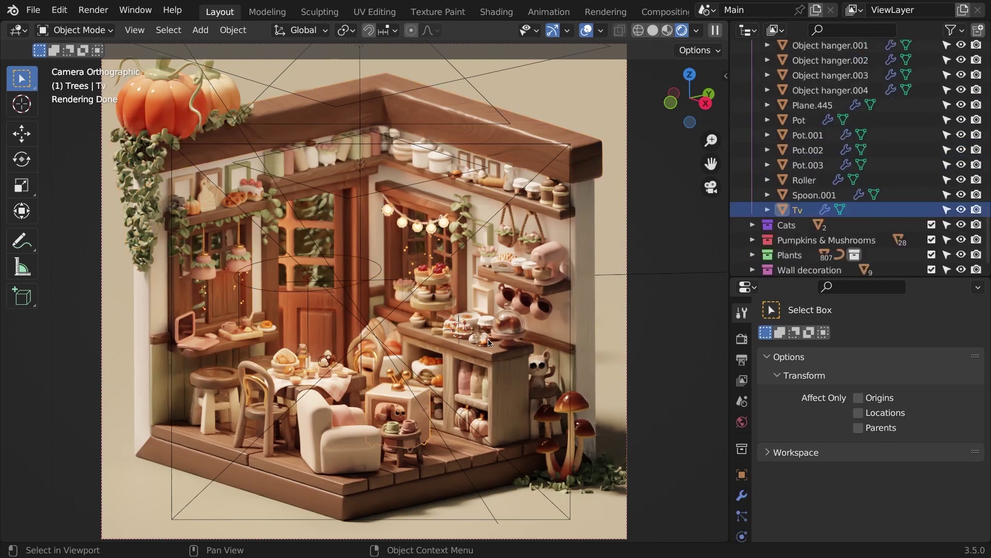
pyautogui.click(491, 342)
pyautogui.click(469, 258)
pyautogui.click(389, 230)
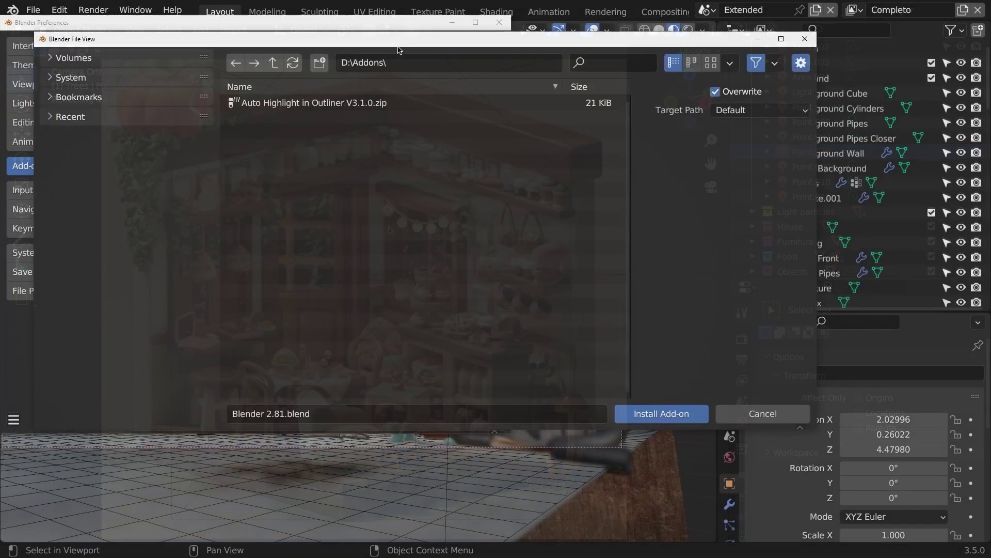
# Install the add-on from Auto Highlight in Outliner V3.1.0.zip and enable it.
pyautogui.click(310, 104)
pyautogui.click(649, 411)
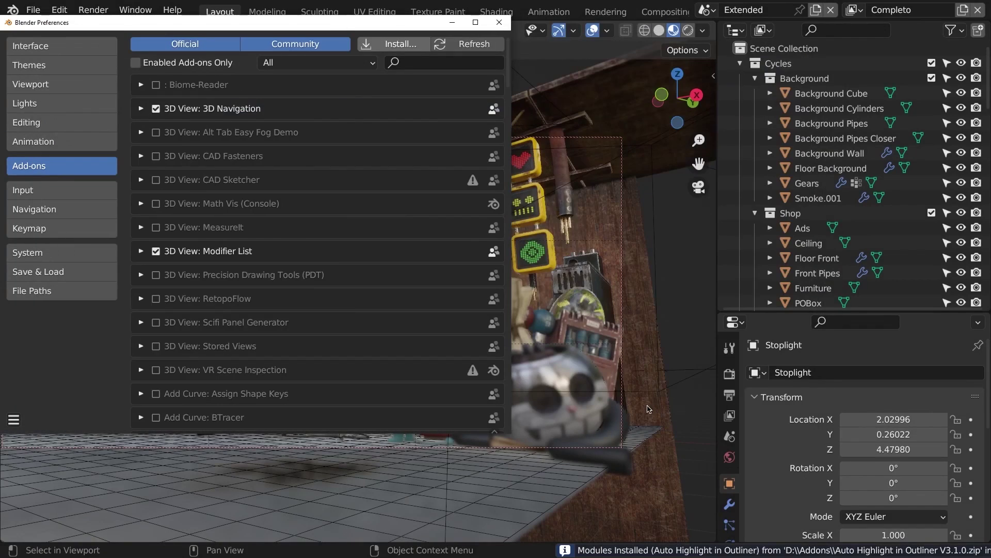
pyautogui.click(156, 85)
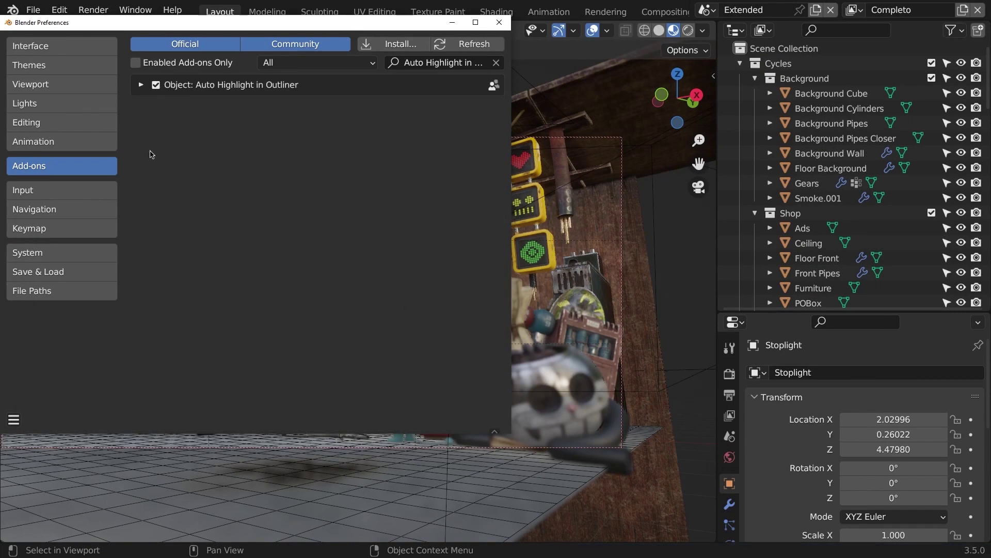
# Save the preferences and close the preferences window.
pyautogui.click(14, 419)
pyautogui.click(47, 378)
pyautogui.click(460, 23)
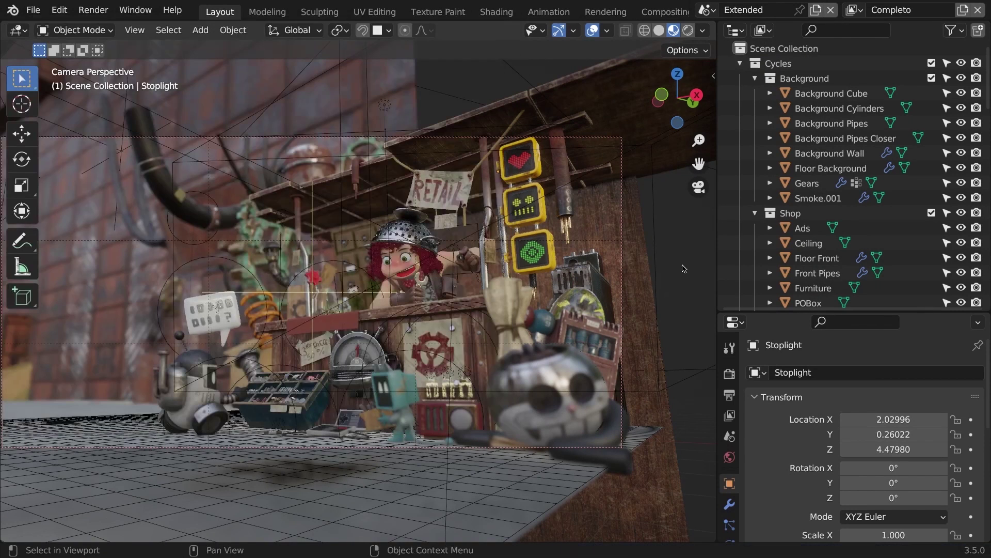
# Enable Auto Highlight in the Outliner's filter options.
pyautogui.scroll(-5, 852, 129)
pyautogui.scroll(5, 852, 114)
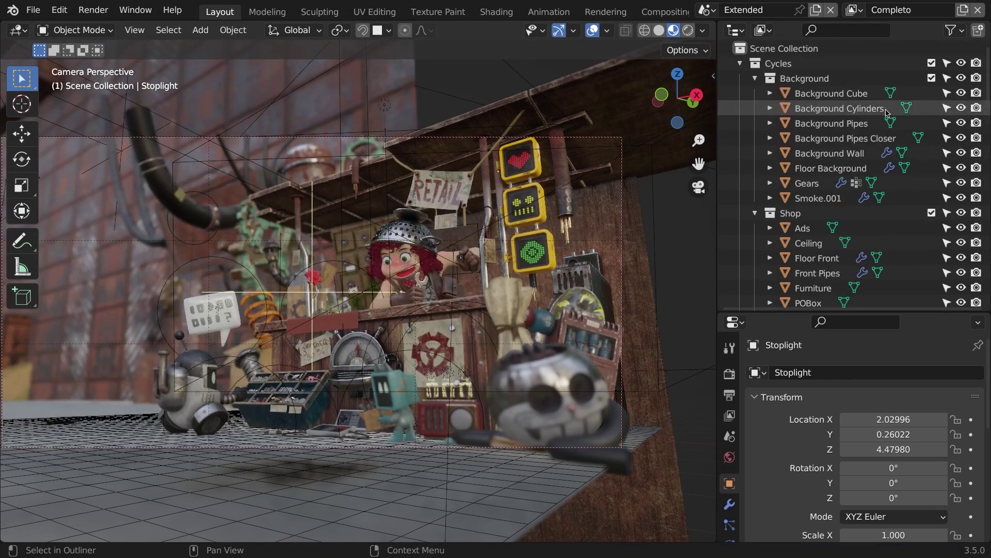
pyautogui.click(952, 31)
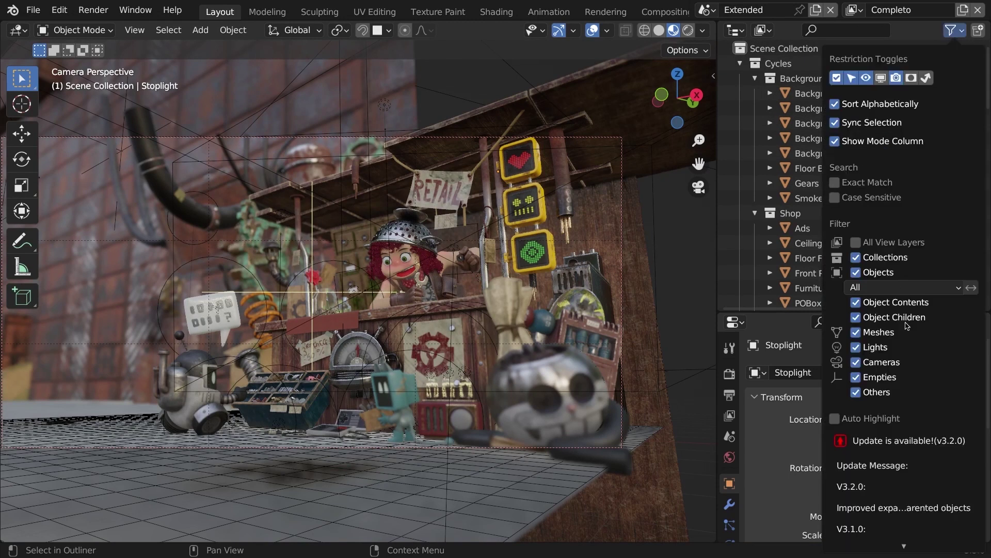
pyautogui.scroll(-8, 907, 325)
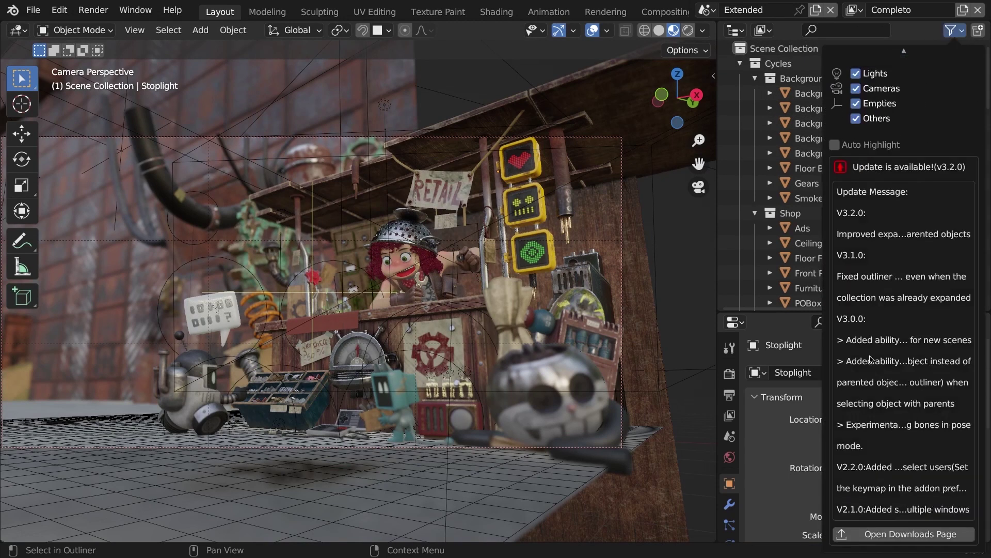
pyautogui.scroll(5, 871, 359)
pyautogui.click(835, 220)
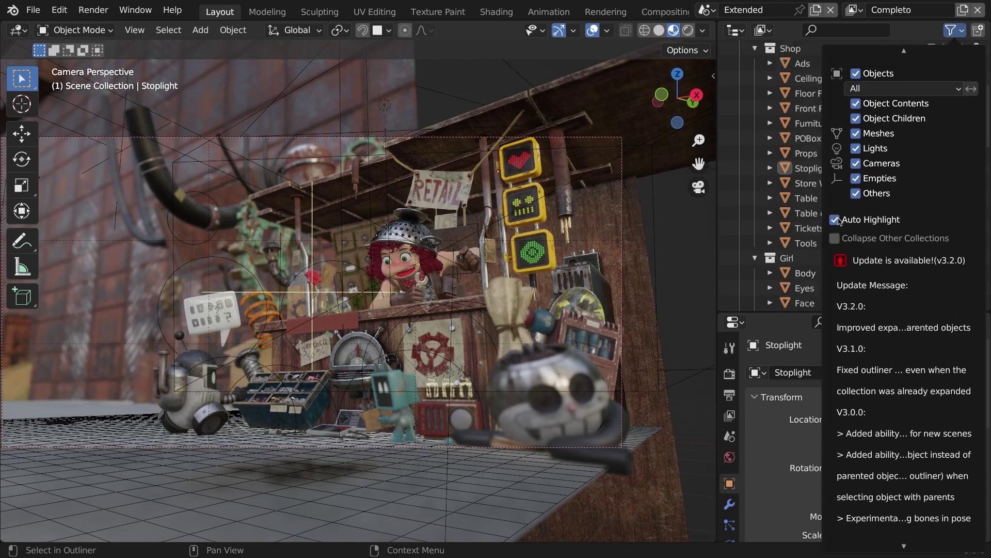
# Enable Collapse Other Collections in the Outliner's filter options and select the old robots beside the shop counter.
pyautogui.click(951, 31)
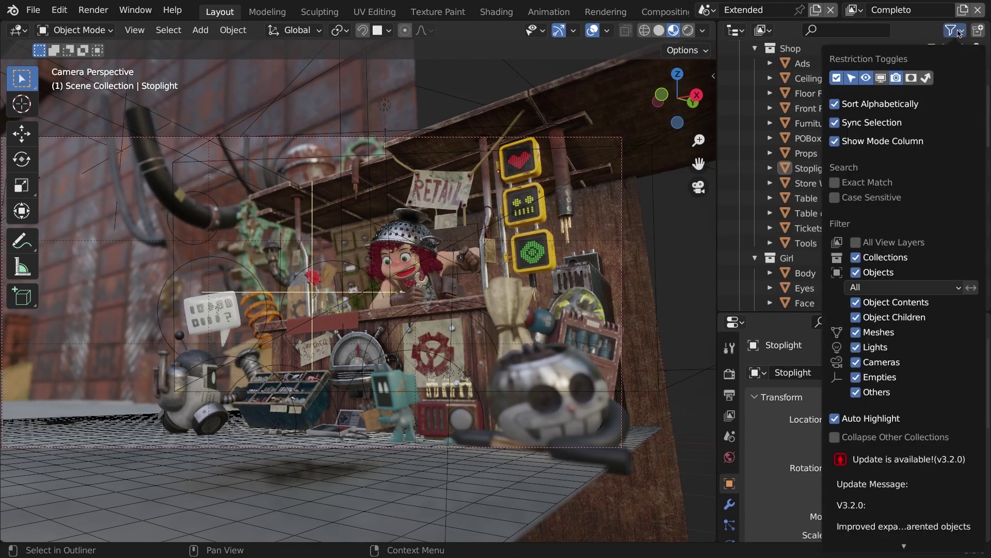
pyautogui.scroll(-5, 873, 258)
pyautogui.click(835, 272)
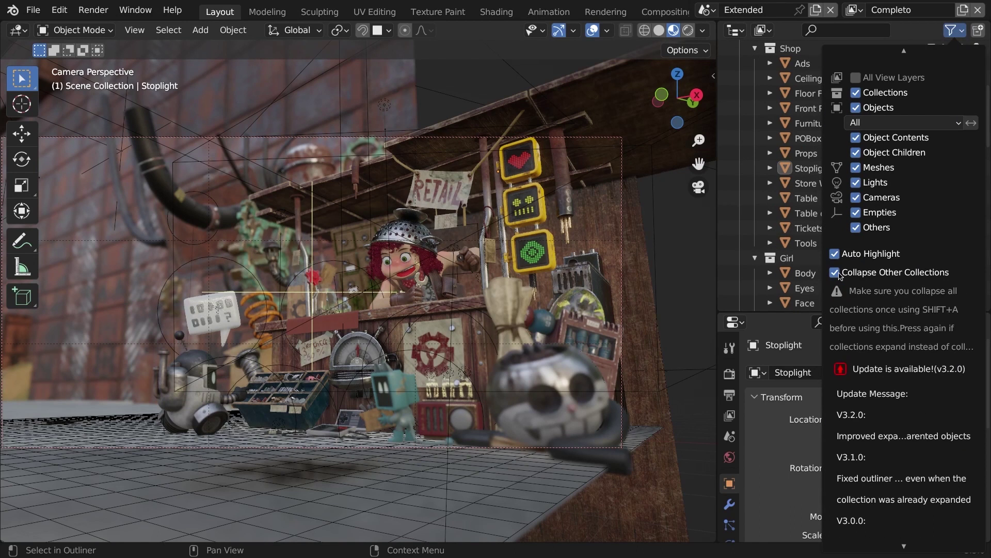
pyautogui.click(598, 276)
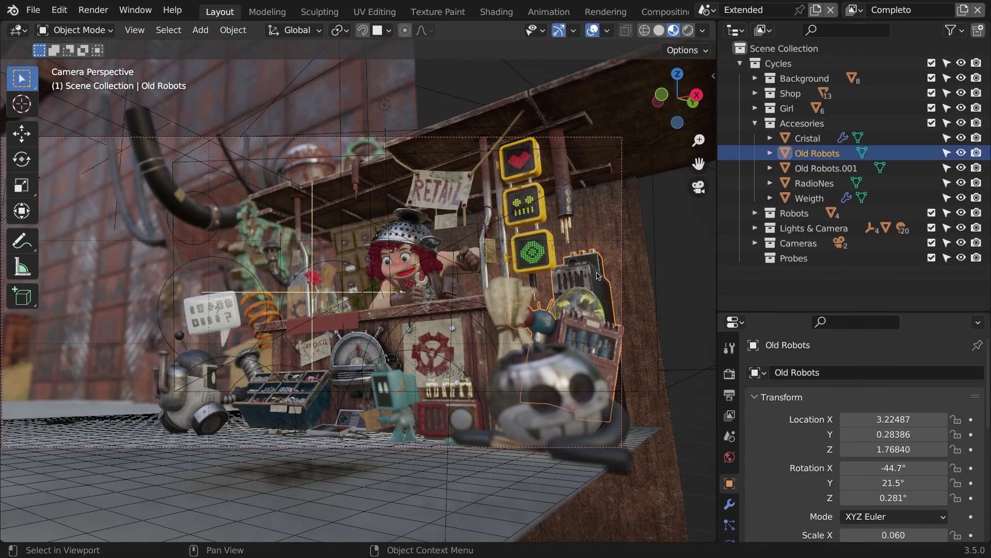
# Turn off Collapse Other Collections and select the broom, the gear poster, the scale, the toolbox and the original camera.
pyautogui.click(963, 33)
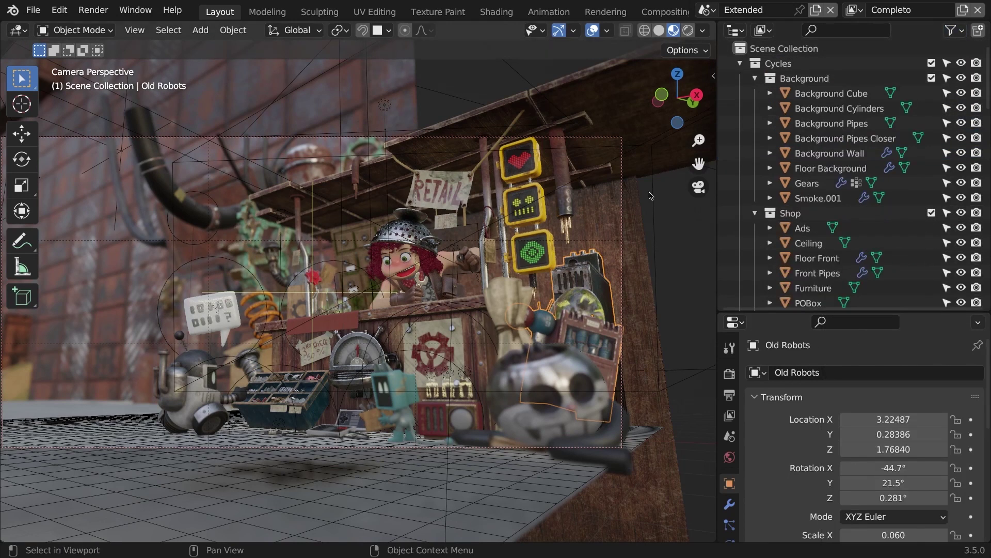
pyautogui.click(499, 308)
pyautogui.click(436, 357)
pyautogui.click(358, 353)
pyautogui.click(285, 393)
pyautogui.click(264, 243)
pyautogui.click(202, 219)
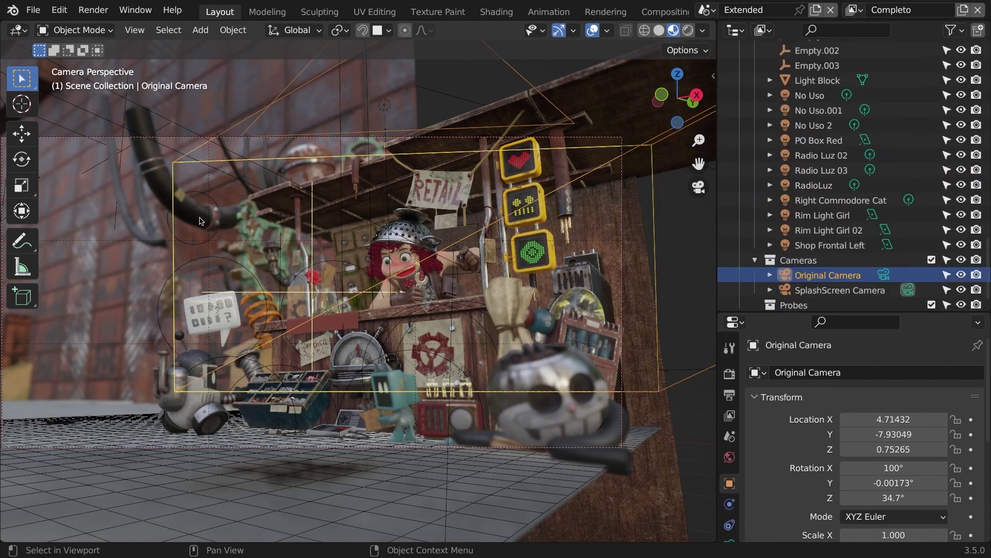
# Select the background pipes and the shop props around the grey robot to locate them in the expanded Outliner.
pyautogui.click(140, 248)
pyautogui.click(216, 424)
pyautogui.click(216, 425)
pyautogui.click(216, 424)
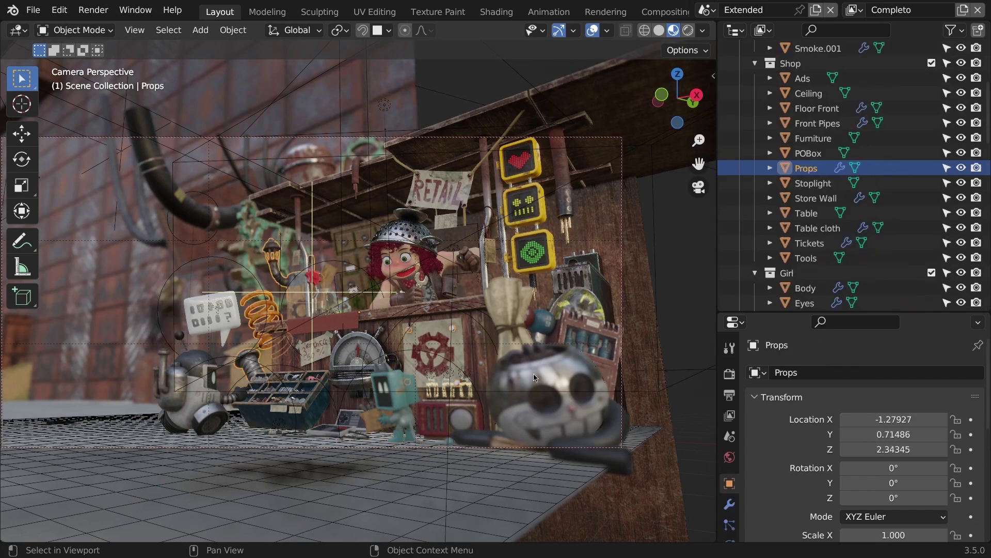
pyautogui.click(216, 424)
# Turn Collapse Other Collections back on and select the cat-faced metal robot, the broom and the gear poster.
pyautogui.click(955, 31)
pyautogui.click(870, 439)
pyautogui.click(561, 380)
pyautogui.click(508, 310)
pyautogui.click(439, 338)
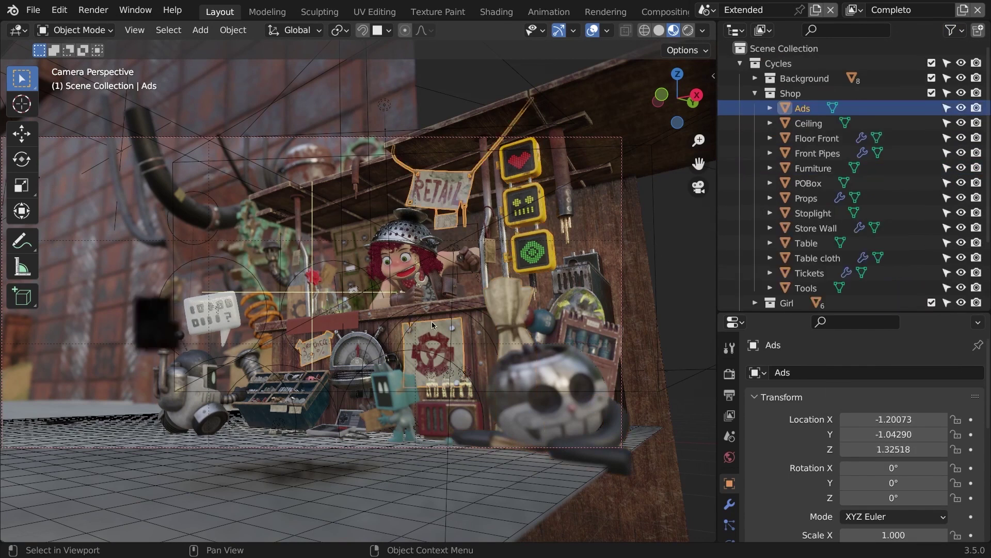
# Select the shop table, the girl, her rim light and the large dark pipe to locate each in the collapsed Outliner.
pyautogui.click(415, 295)
pyautogui.click(405, 264)
pyautogui.click(416, 231)
pyautogui.click(416, 231)
pyautogui.click(415, 230)
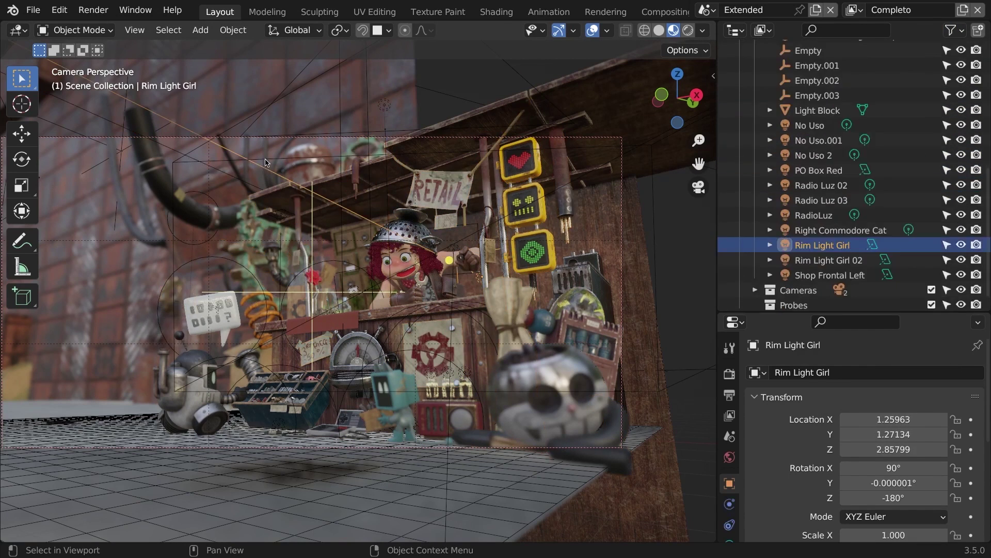
pyautogui.click(161, 178)
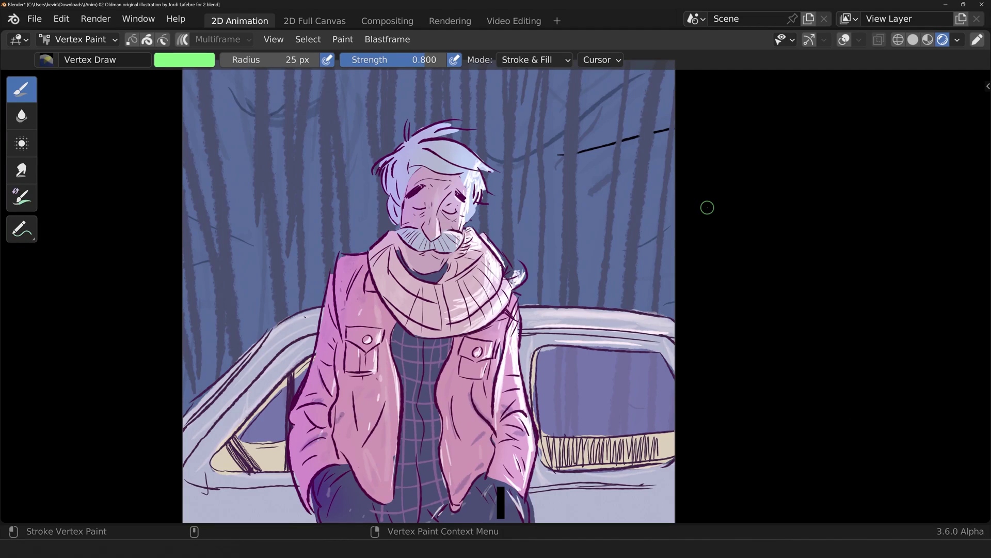
# Switch the Grease Pencil drawing of the old man from Vertex Paint to Draw Mode.
pyautogui.hotkey('ctrl', 'Tab')
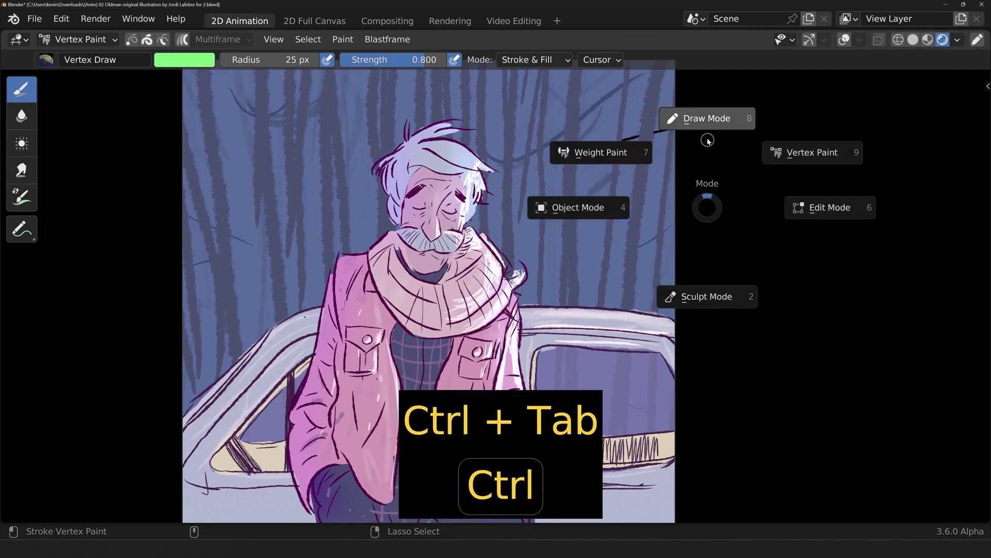
pyautogui.press('8')
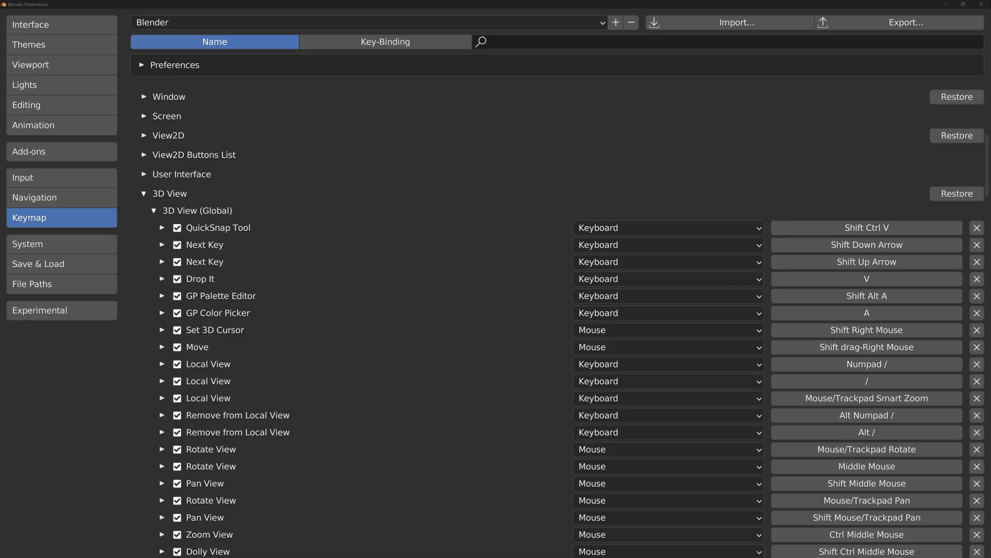
# Look through the 3D View (Global) shortcuts in the keymap preferences.
pyautogui.scroll(-3, 558, 284)
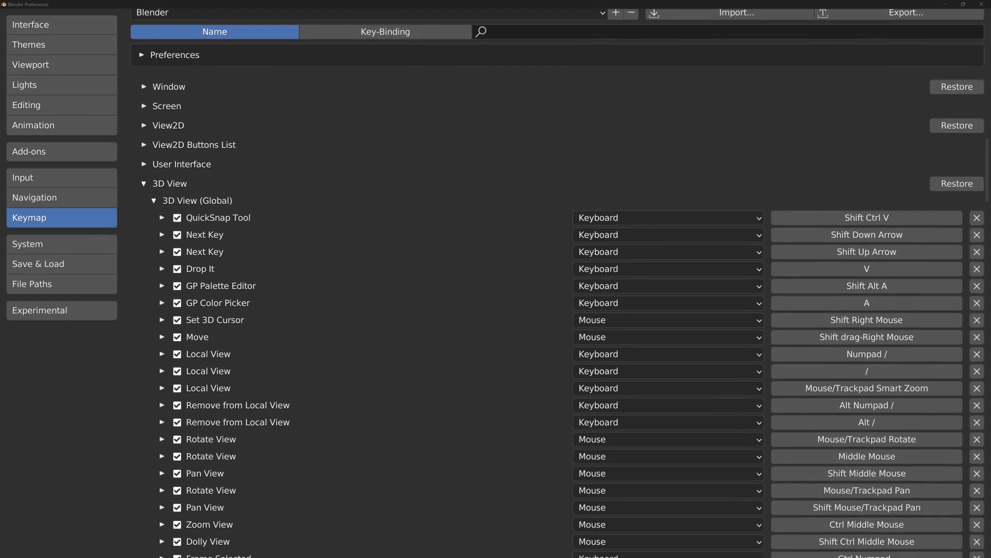
pyautogui.scroll(-5, 557, 283)
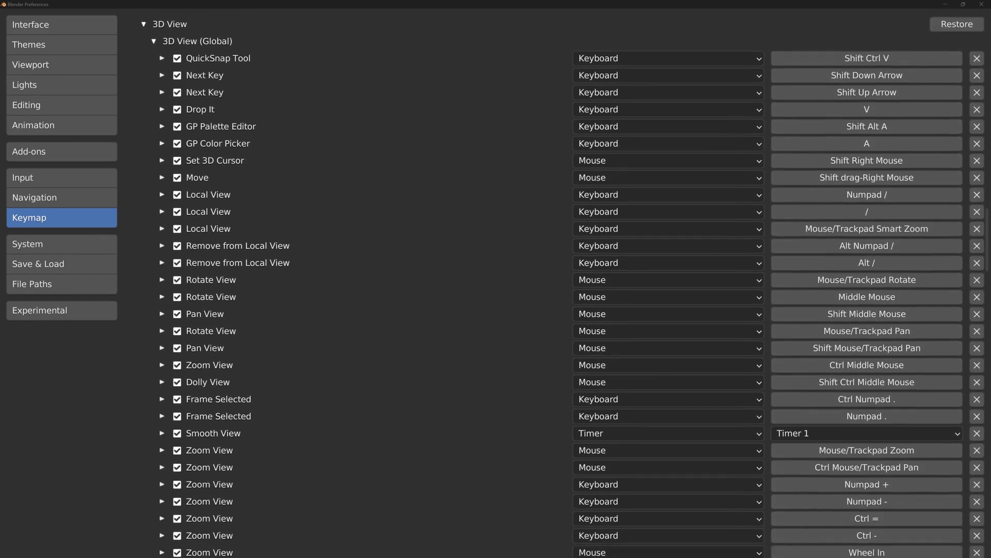
pyautogui.scroll(-7, 557, 283)
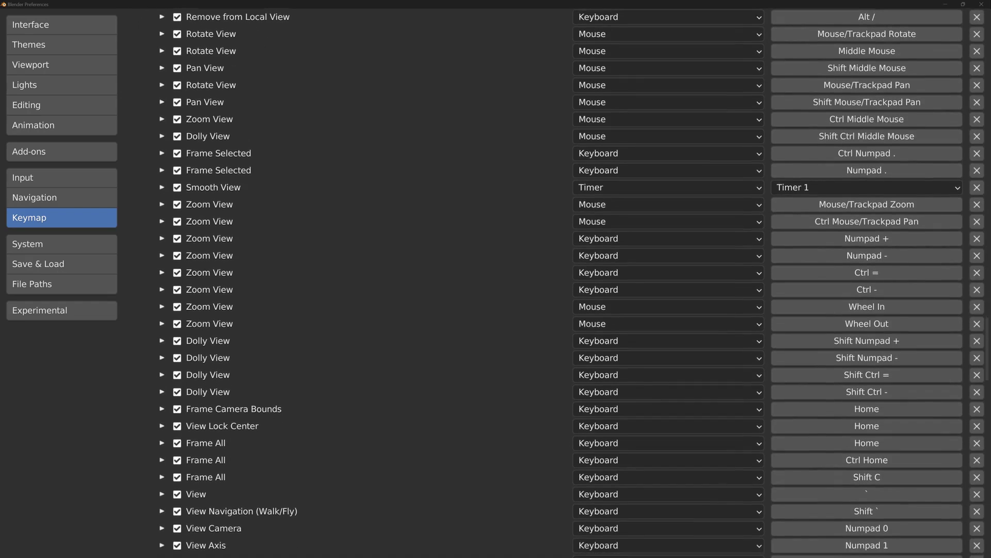
pyautogui.scroll(-7, 558, 283)
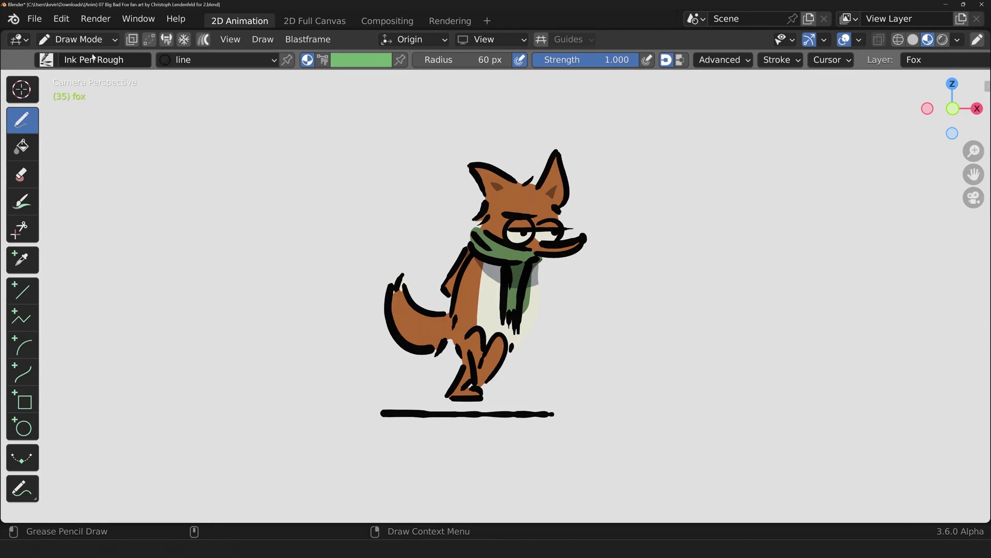
# Scale the ground line under the fox wider in Edit Mode, and switch the drawing out of Edit Mode.
pyautogui.click(79, 39)
pyautogui.click(88, 74)
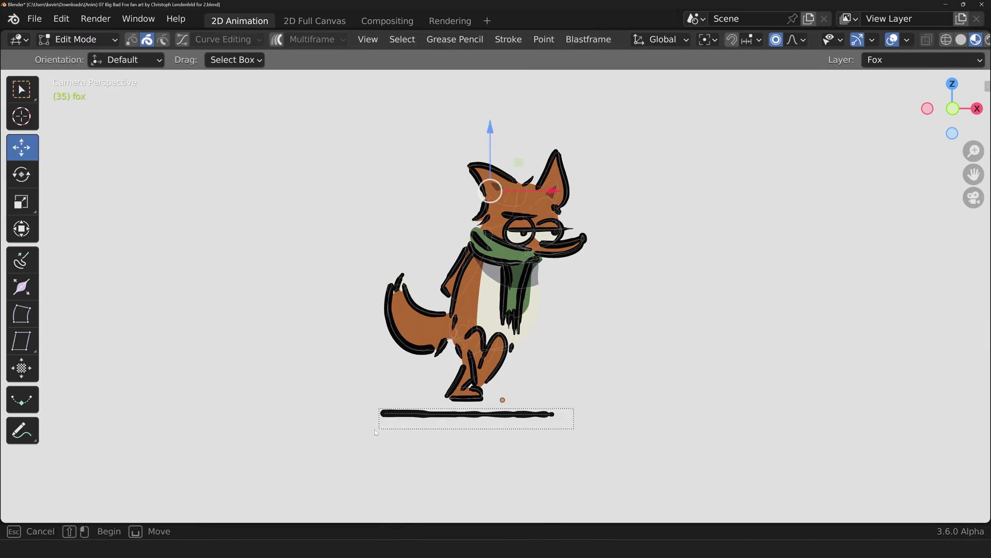
pyautogui.moveTo(376, 432); pyautogui.dragTo(375, 431)
pyautogui.press('s')
pyautogui.press('Escape')
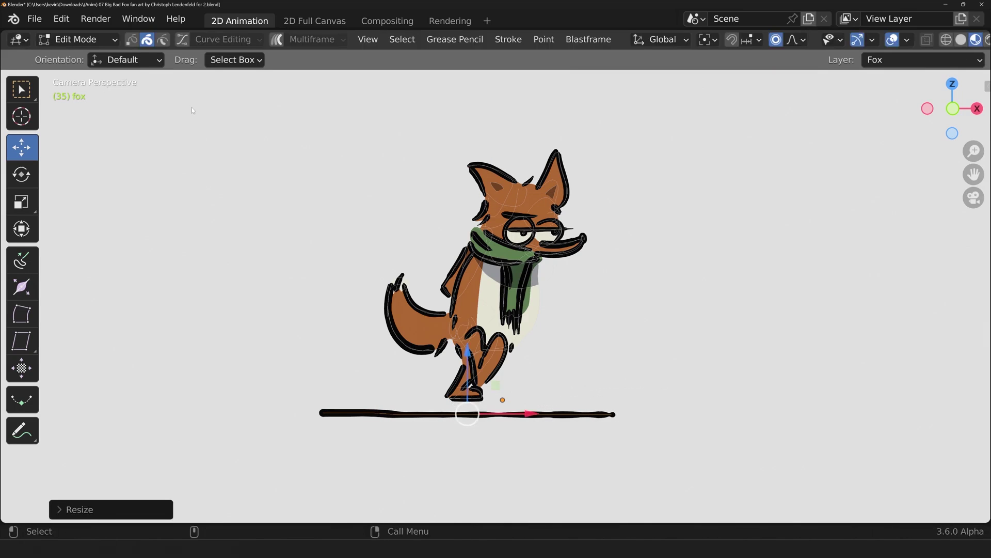
pyautogui.click(78, 39)
pyautogui.click(94, 96)
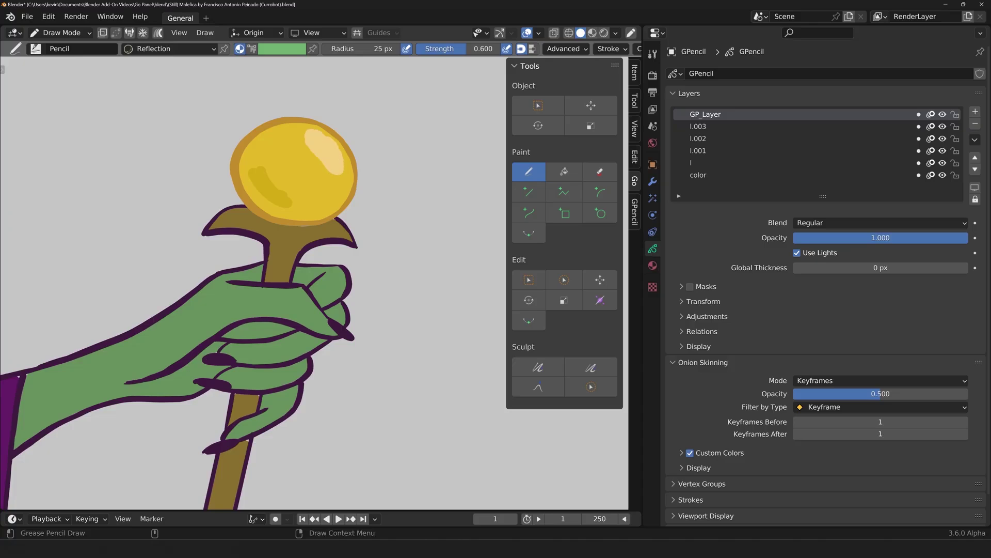
# Select the light reflection on the golden orb in Edit Mode and reshape the orb's strokes in Sculpt Mode.
pyautogui.click(530, 281)
pyautogui.moveTo(337, 152); pyautogui.dragTo(338, 154)
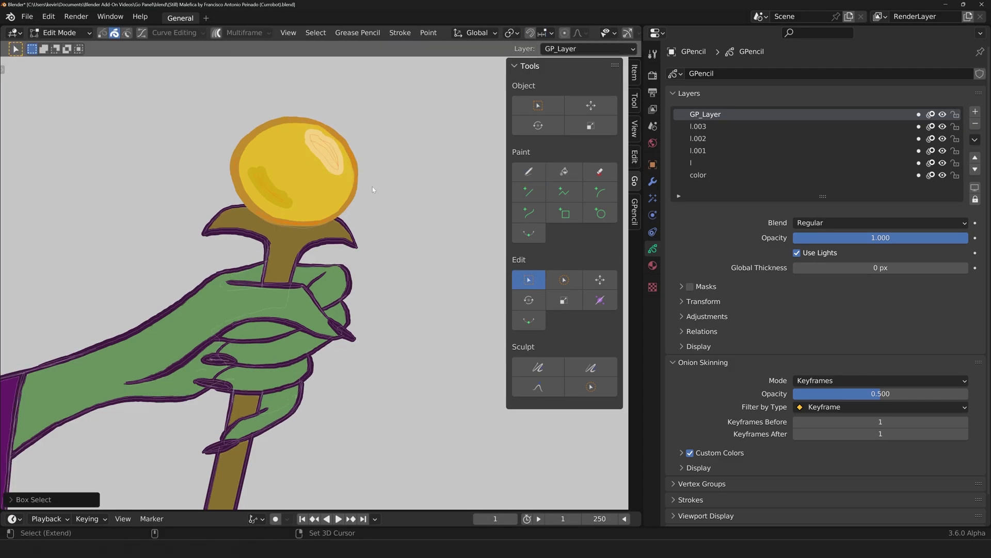
pyautogui.click(522, 389)
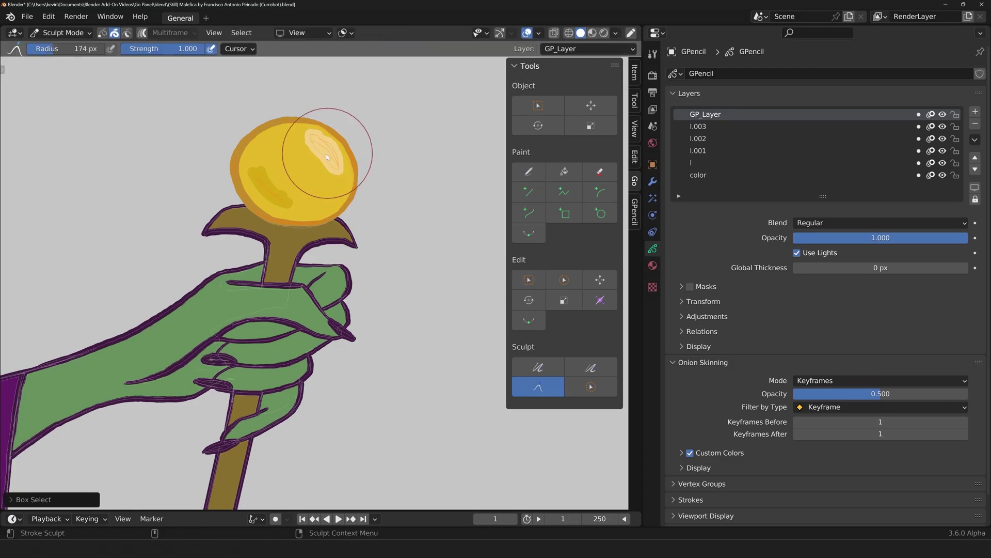
pyautogui.moveTo(344, 147); pyautogui.dragTo(346, 143)
pyautogui.moveTo(300, 123); pyautogui.dragTo(300, 119)
pyautogui.moveTo(270, 129); pyautogui.dragTo(324, 120)
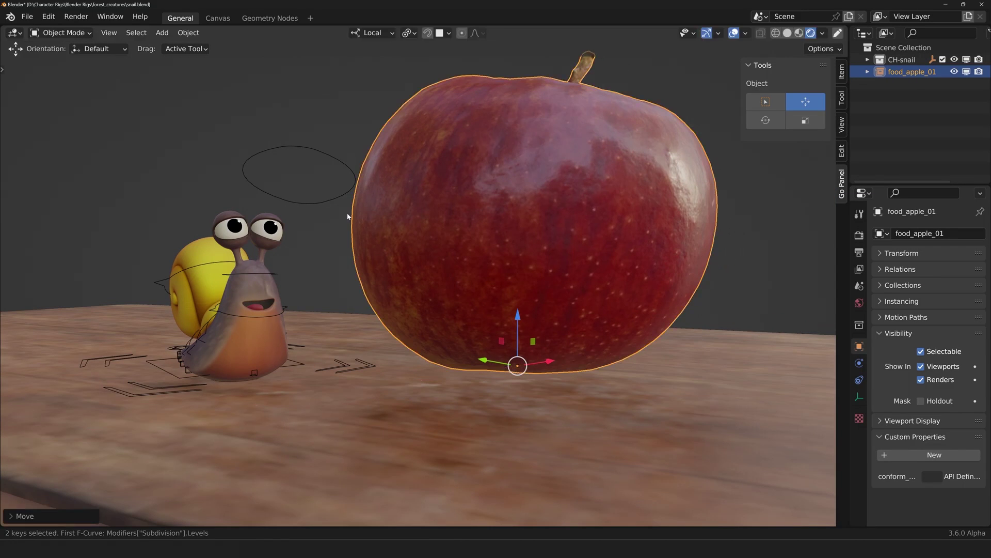
# Select the snail's rig and move the ring control above its head toward the apple.
pyautogui.click(335, 200)
pyautogui.click(798, 250)
pyautogui.moveTo(354, 178); pyautogui.dragTo(489, 196)
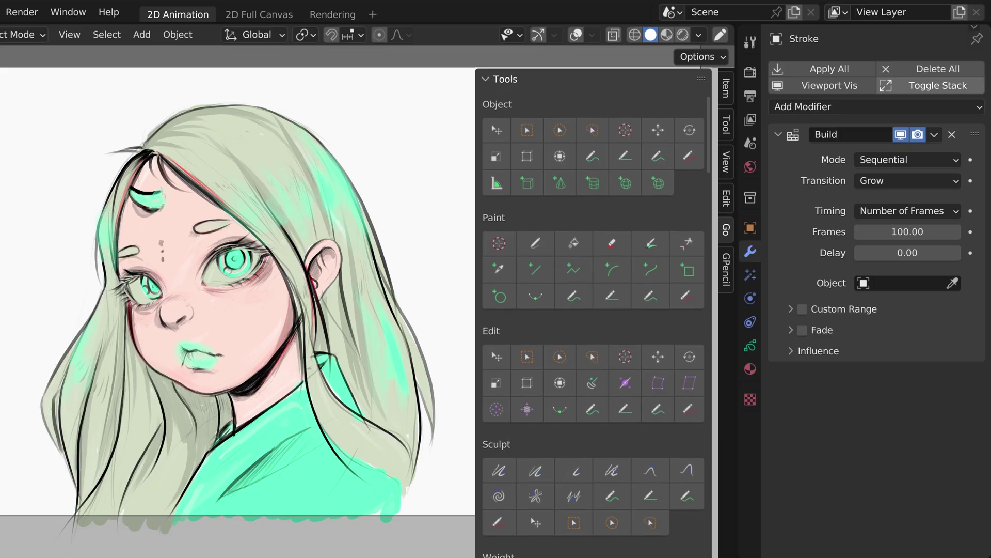
# Look through the full set of Grease Pencil tools listed per mode in the Go panel.
pyautogui.scroll(-2, 594, 310)
pyautogui.scroll(-3, 594, 309)
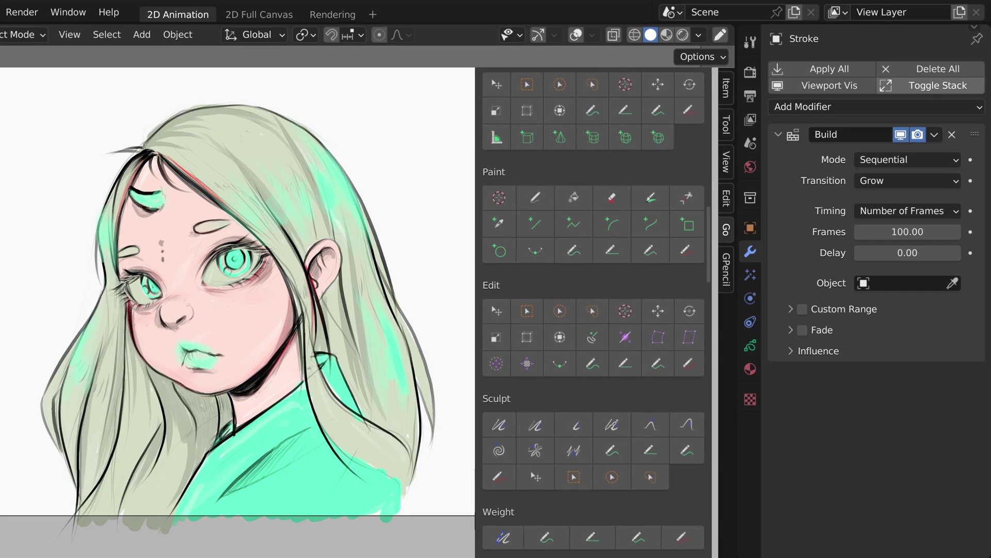
pyautogui.scroll(-1, 594, 310)
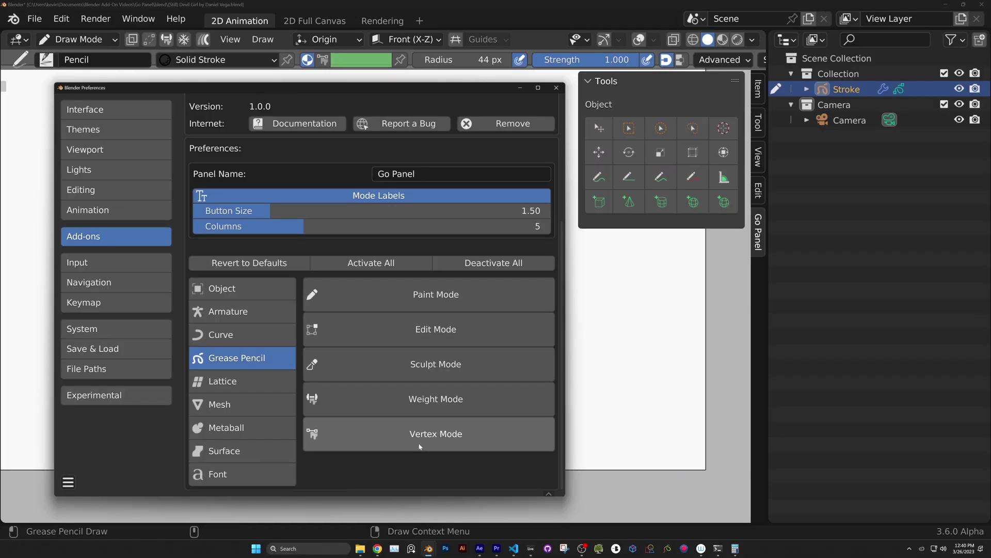
# Enable Vertex, Weight, Sculpt, Edit and Paint Mode for Grease Pencil in the Go Panel add-on preferences.
pyautogui.click(420, 444)
pyautogui.click(428, 400)
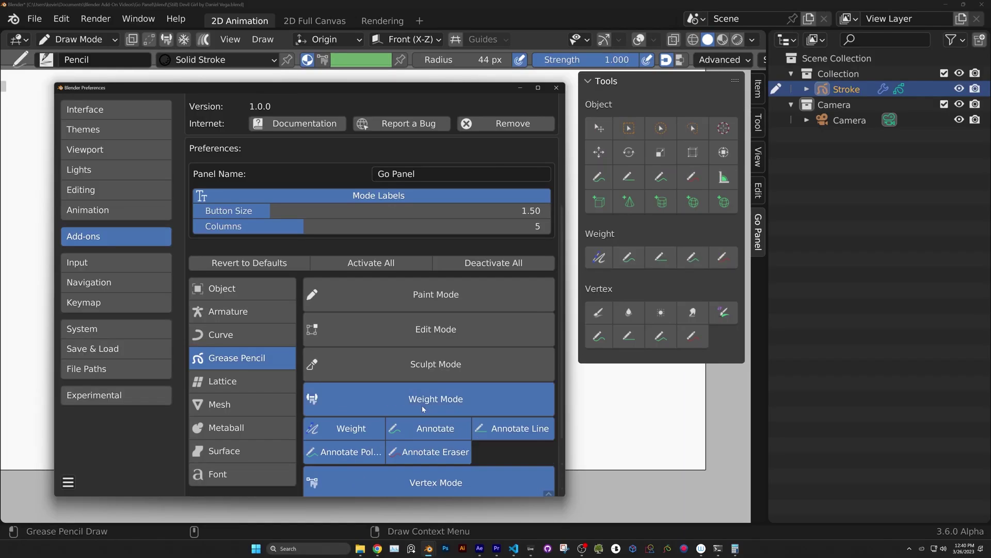
pyautogui.click(439, 365)
pyautogui.click(453, 341)
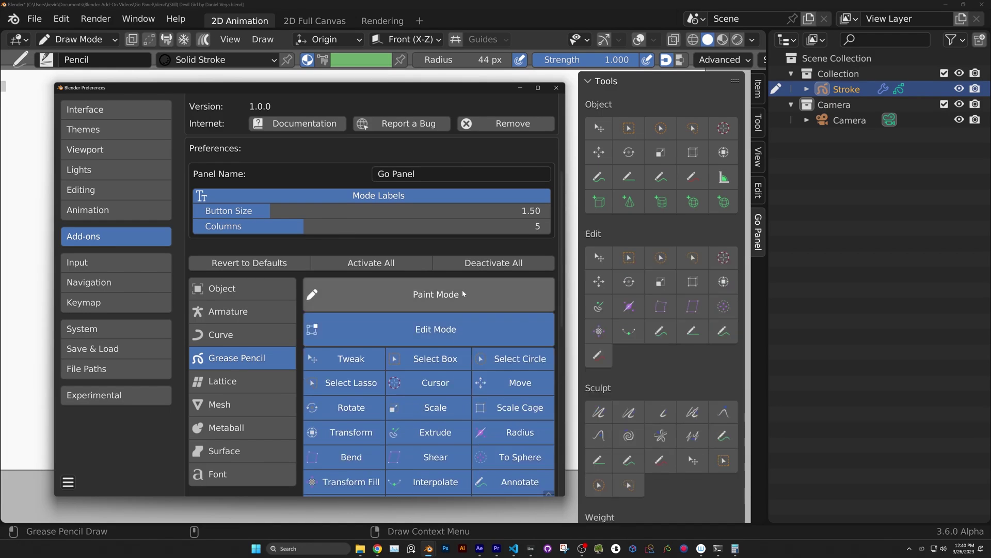
pyautogui.click(463, 294)
# Turn off the Draw, Fill and Cutter tools under Paint Mode and re-enable Cutter and Fill.
pyautogui.click(441, 328)
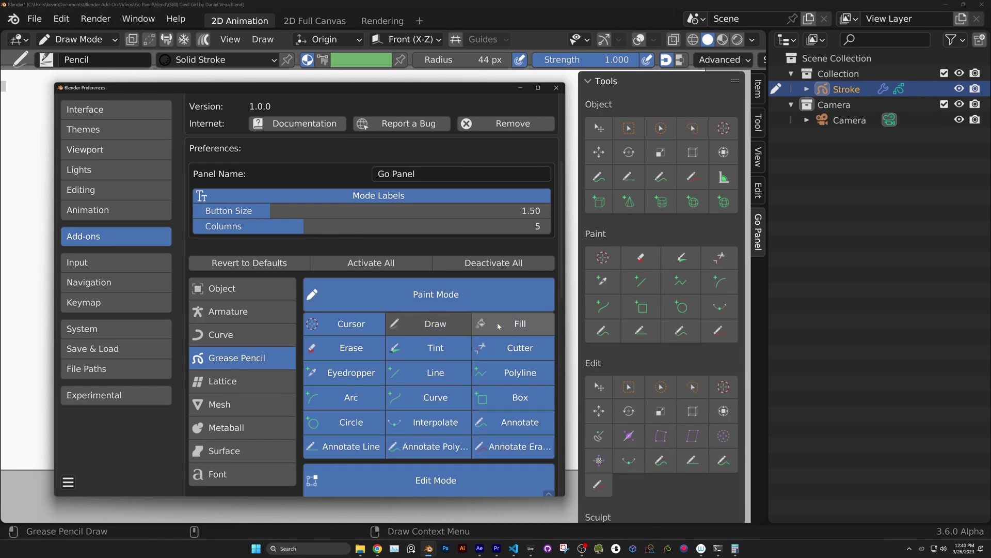
pyautogui.click(514, 324)
pyautogui.click(506, 346)
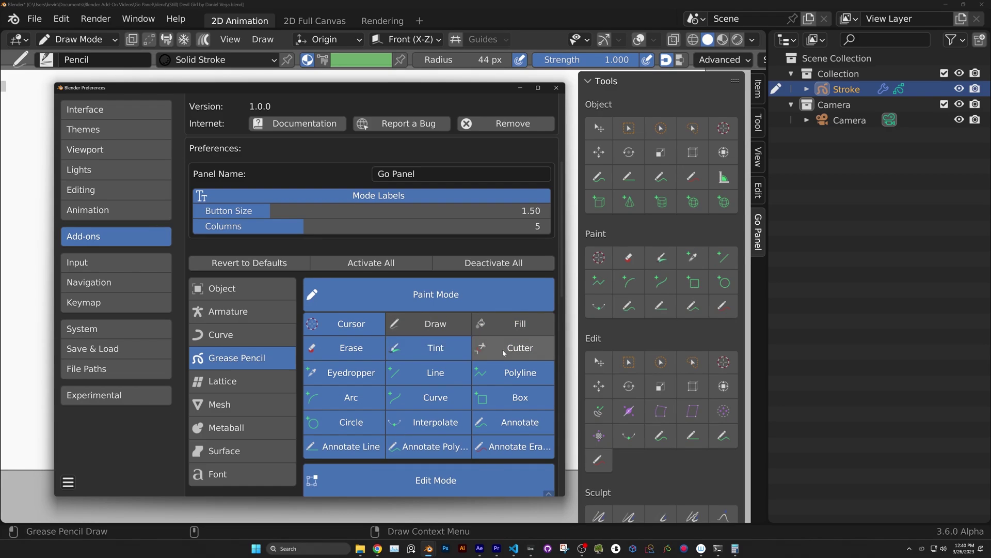
pyautogui.click(503, 349)
pyautogui.click(516, 324)
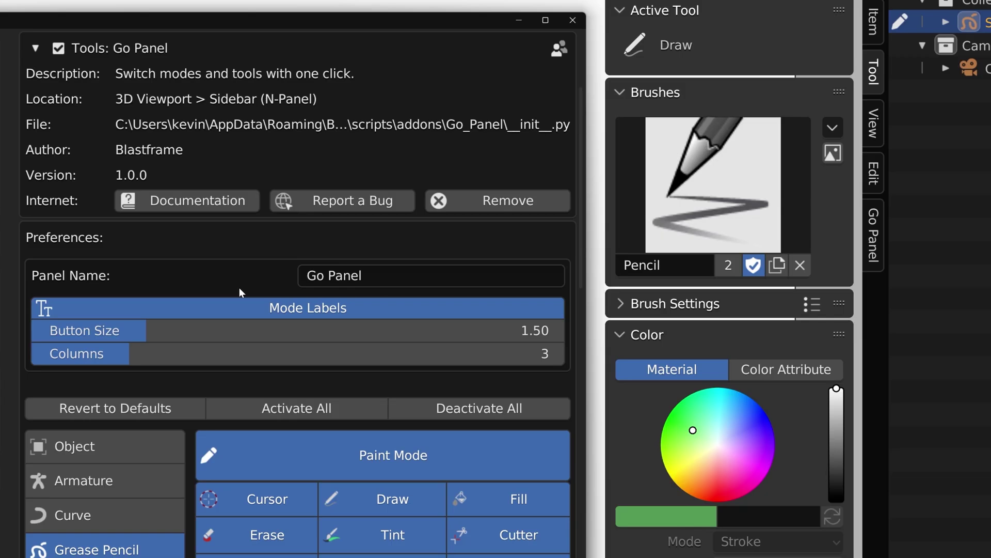
# Set the Panel Name in the Go Panel preferences to Steve.
pyautogui.click(361, 276)
pyautogui.write('Steve')
pyautogui.press('Return')
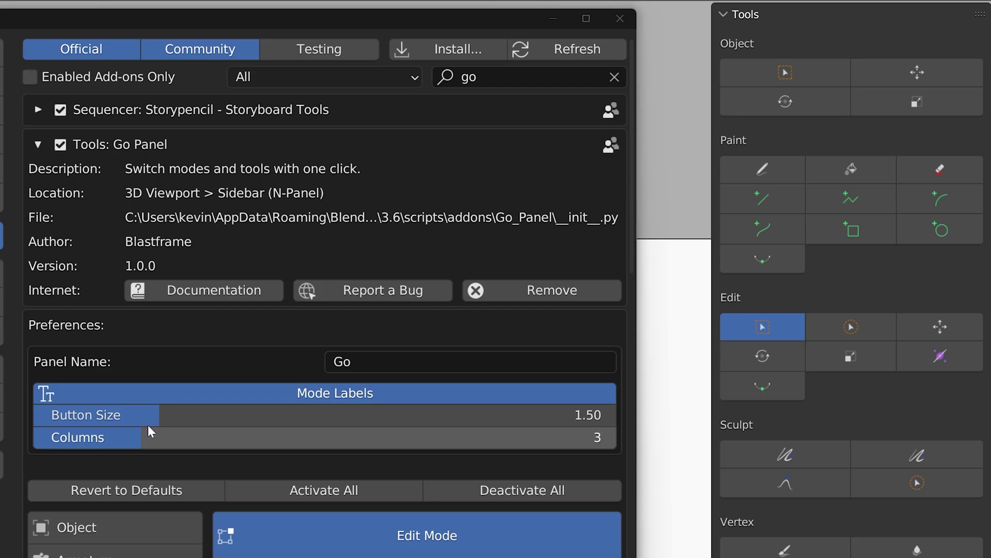
# Set the Go Panel's Button Size to 1.42 and scale the Tools panel's display up and back down.
pyautogui.moveTo(146, 415)
pyautogui.mouseDown()
pyautogui.moveTo(421, 415)
pyautogui.moveTo(98, 415)
pyautogui.moveTo(144, 414)
pyautogui.mouseUp()
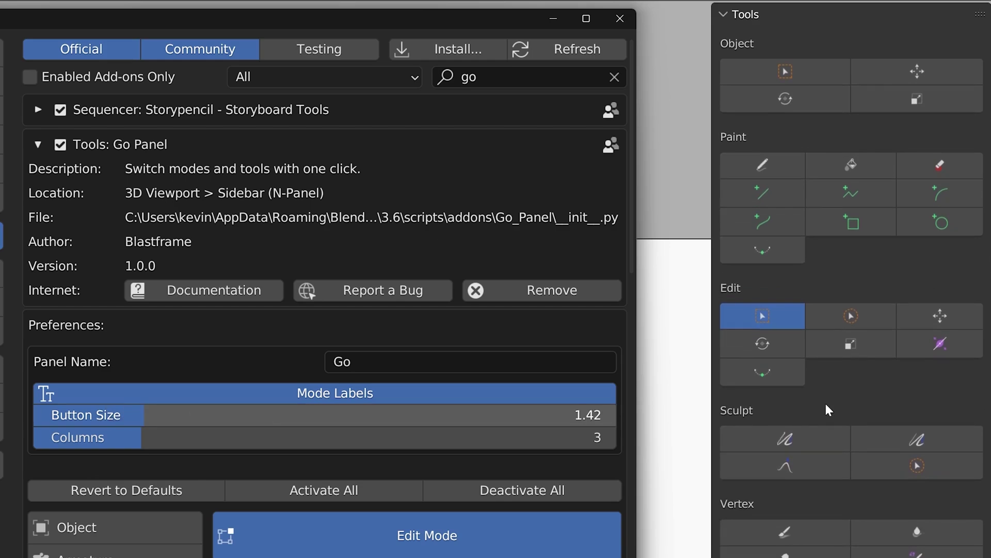
pyautogui.press('KP_Add')
pyautogui.press('KP_Add')
pyautogui.press('KP_Add')
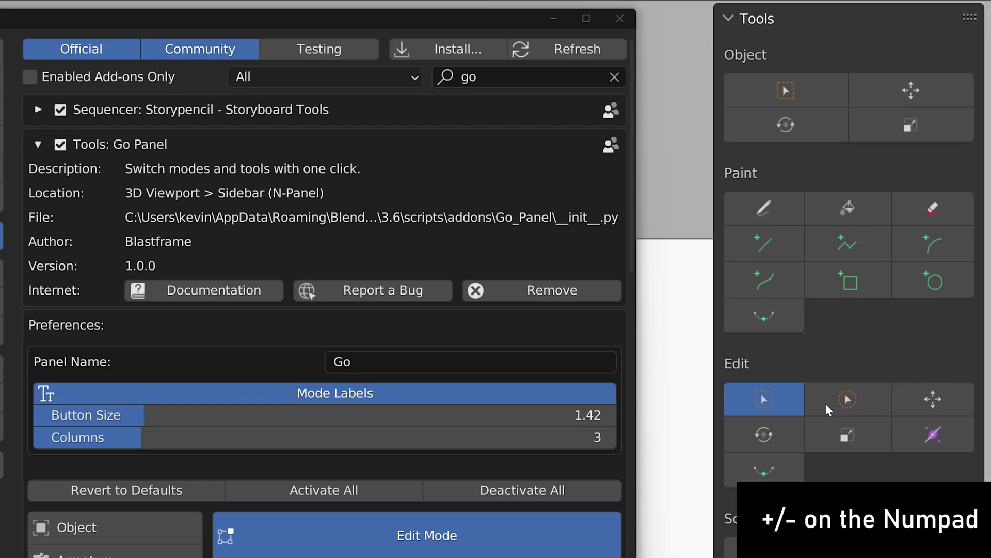
pyautogui.press('KP_Subtract')
pyautogui.press('KP_Subtract')
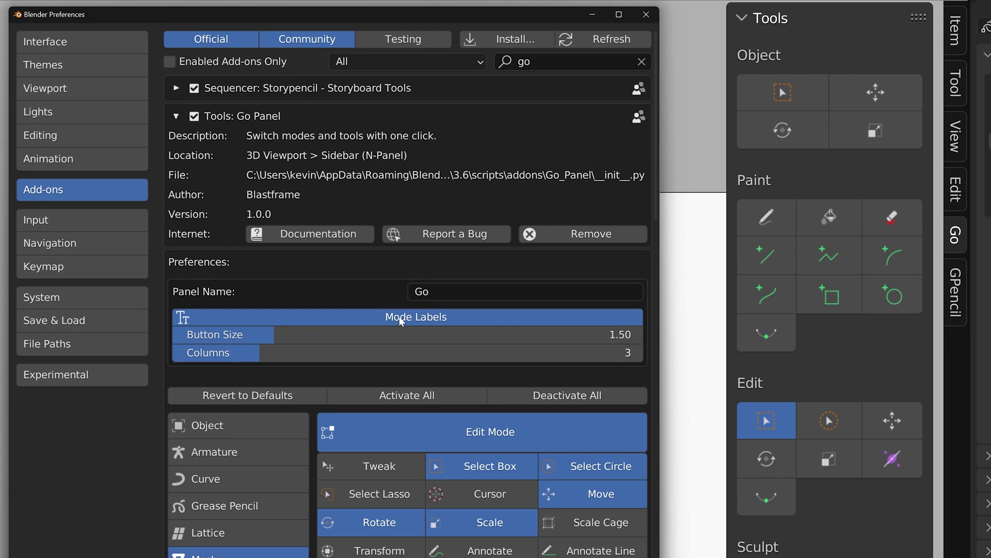
# Hide the mode labels and lay the Go Panel out as 1 column in a narrower sidebar.
pyautogui.click(305, 401)
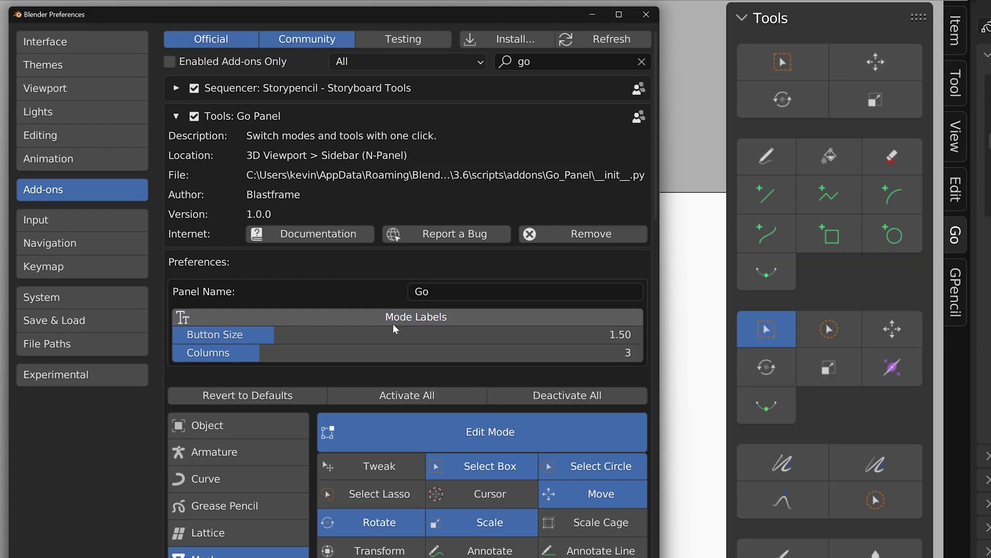
pyautogui.moveTo(393, 352); pyautogui.dragTo(320, 352)
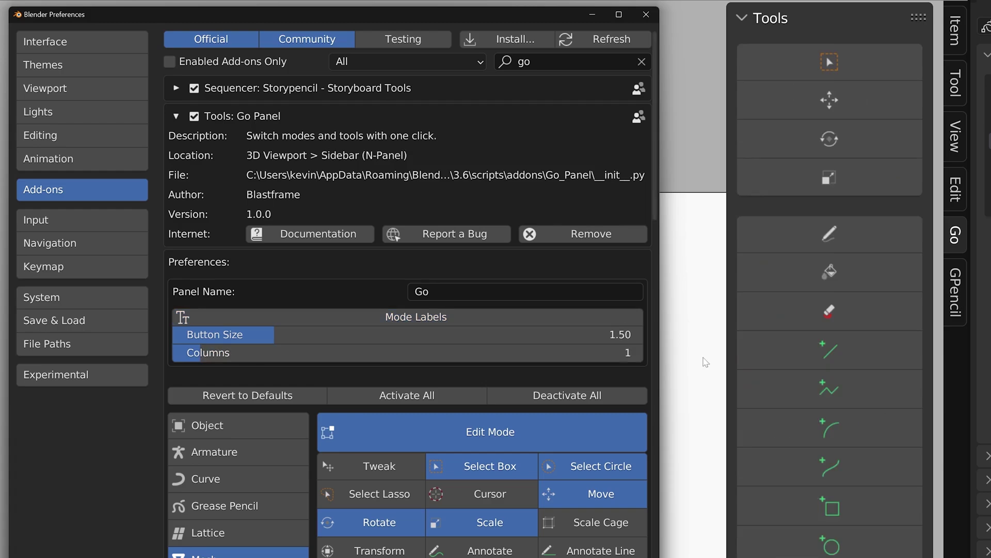
pyautogui.moveTo(722, 361); pyautogui.dragTo(876, 359)
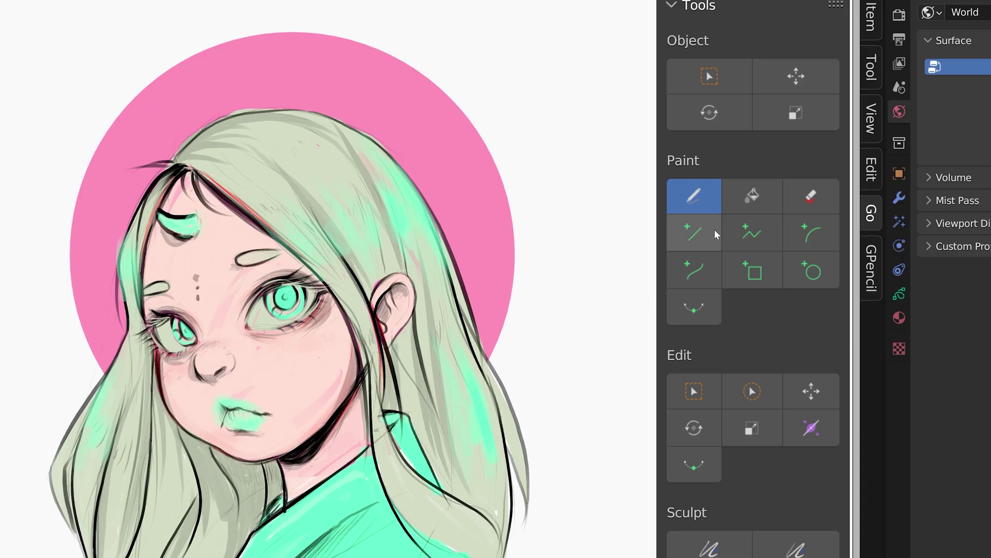
# Start assigning a keyboard shortcut to the Draw tool in the Go panel's Paint section.
pyautogui.rightClick(715, 206)
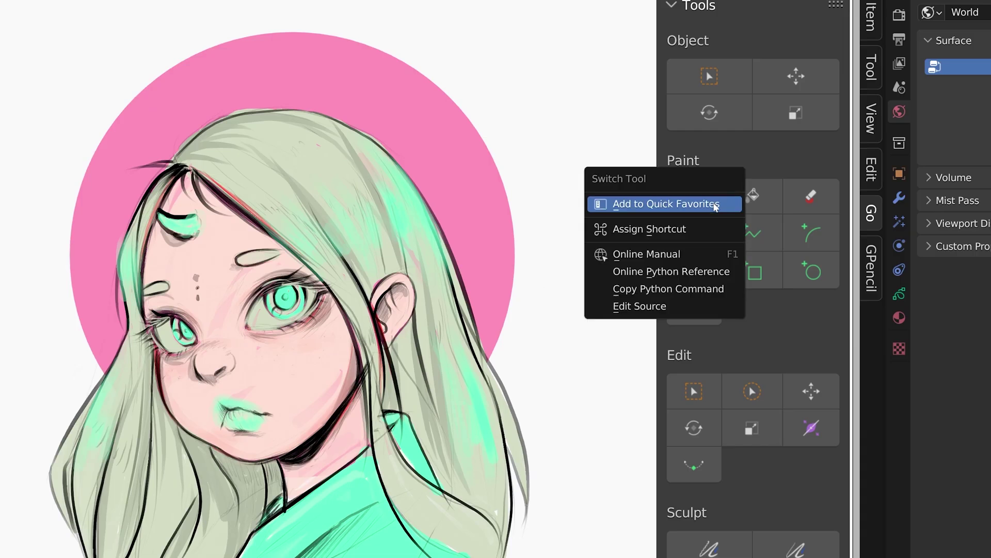
pyautogui.click(690, 234)
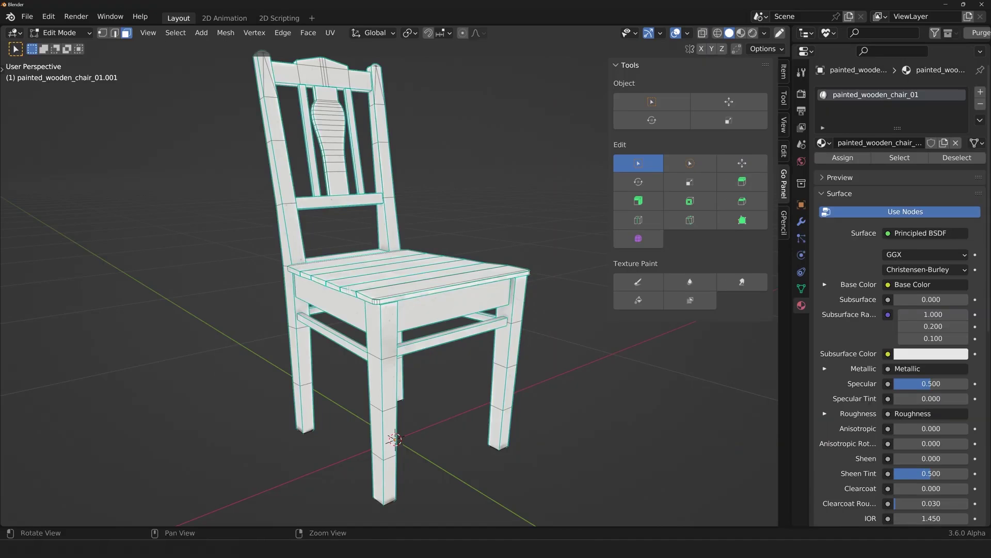
# Switch the wooden chair to the Texture Paint Fill tool and fill the chair.
pyautogui.click(618, 300)
pyautogui.click(407, 269)
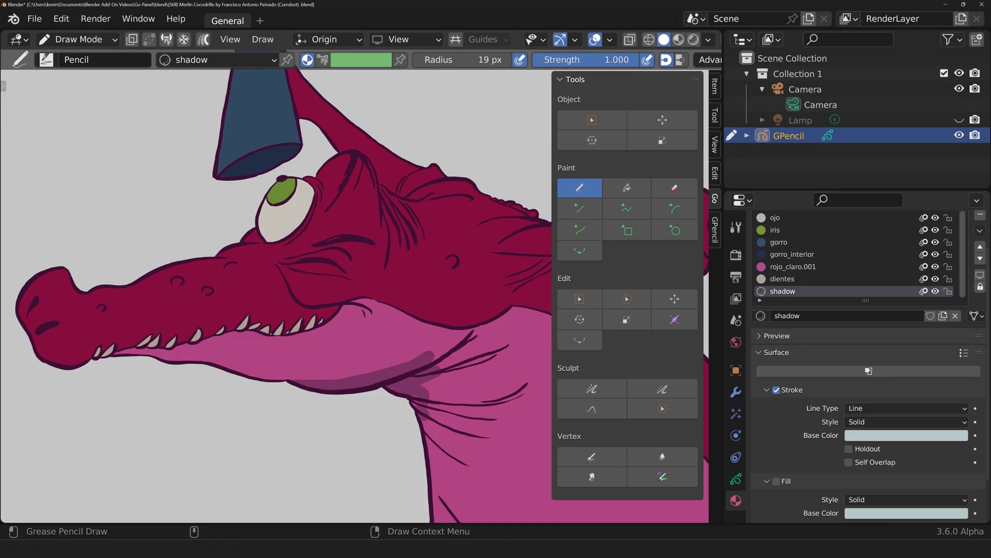
# Adjust the radius of the crocodile's jaw shadow stroke in Edit Mode and reshape the shadow in Sculpt Mode.
pyautogui.press('Tab')
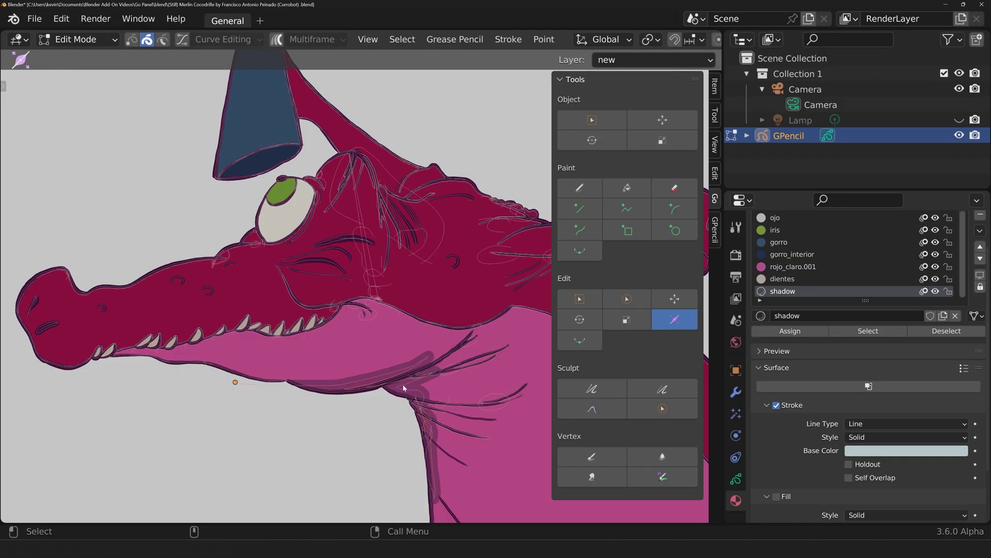
pyautogui.moveTo(403, 384)
pyautogui.mouseDown()
pyautogui.moveTo(512, 391)
pyautogui.moveTo(484, 390)
pyautogui.mouseUp()
pyautogui.click(591, 408)
pyautogui.moveTo(342, 382); pyautogui.dragTo(342, 380)
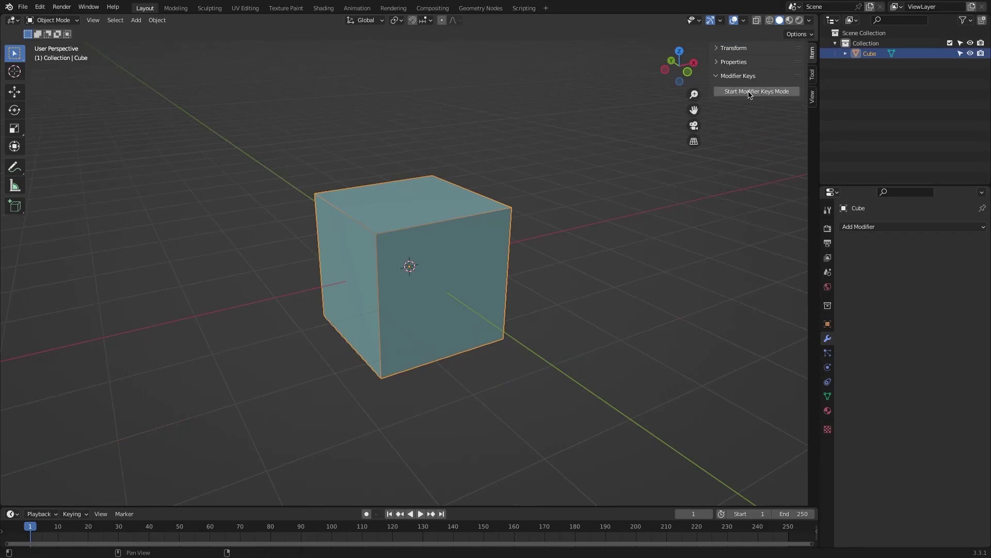
# Start Modifier Keys Mode, hide the sidebar and display the list of modifier shortcuts over the viewport.
pyautogui.click(751, 92)
pyautogui.press('n')
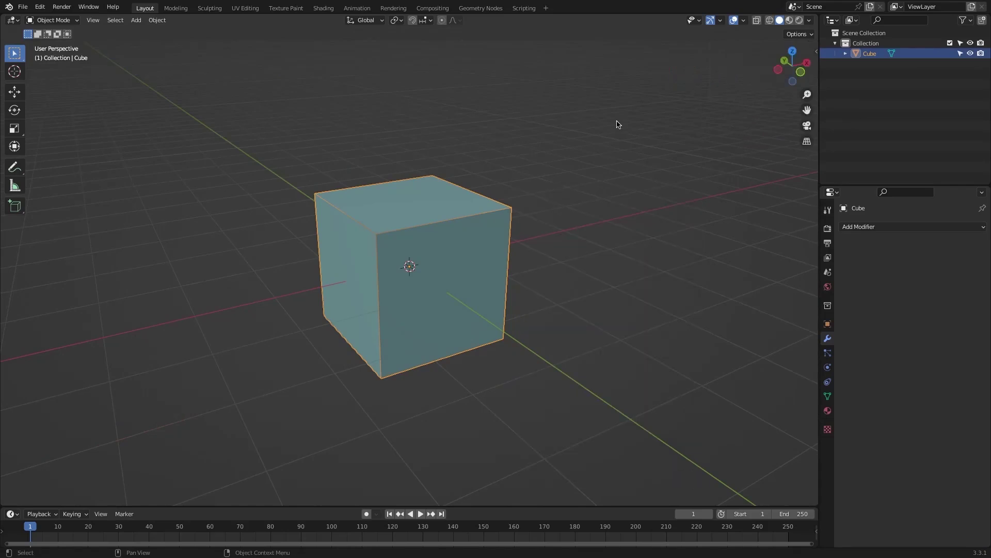
pyautogui.hotkey('shift', 'q')
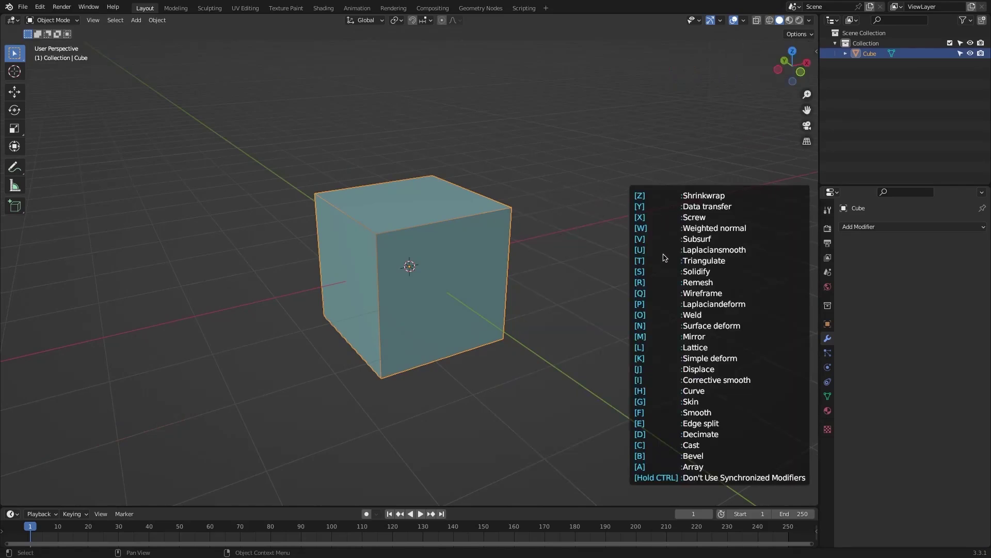
pyautogui.moveTo(572, 329); pyautogui.dragTo(647, 350, button='middle')
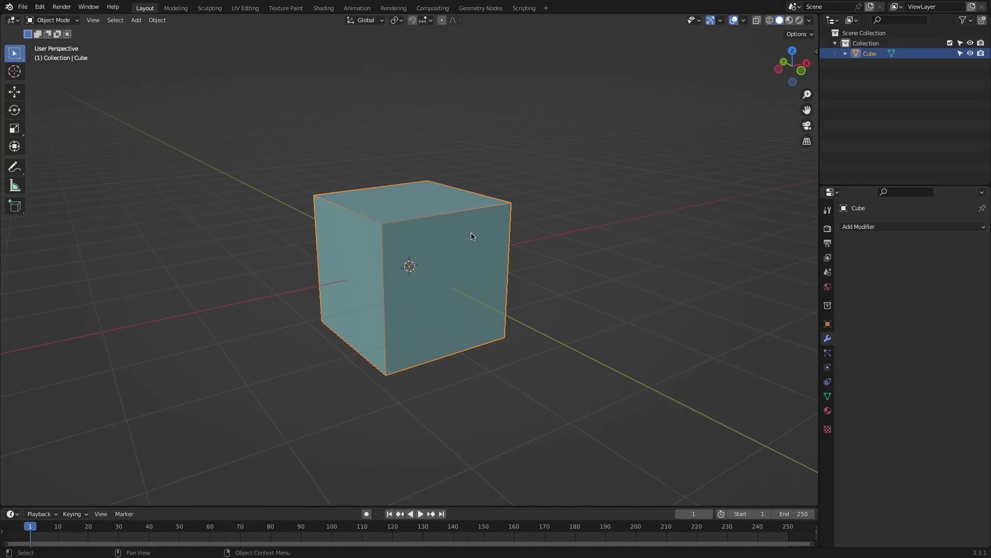
# Add a Bevel modifier to the cube from the standard modifier list and increase its bevel amount.
pyautogui.click(871, 227)
pyautogui.click(775, 267)
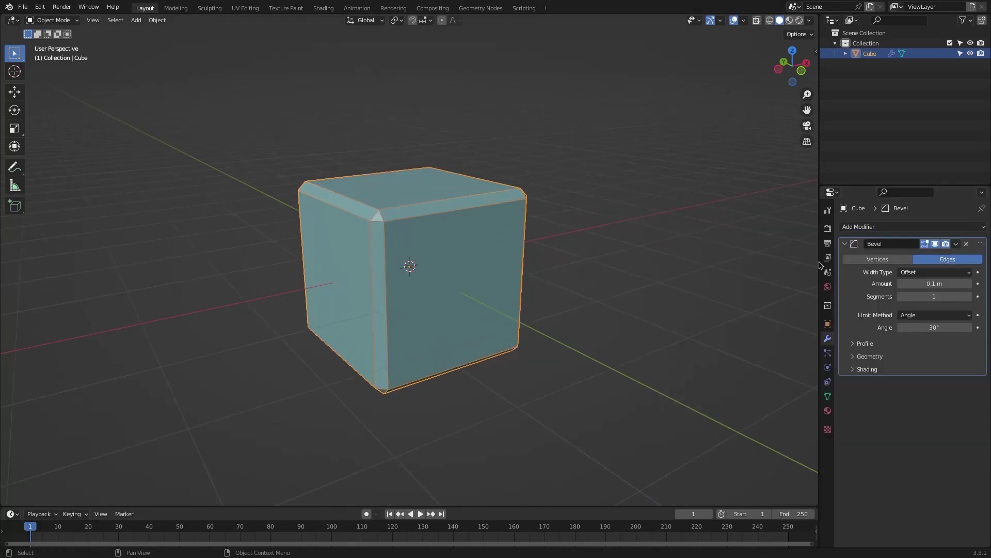
pyautogui.moveTo(925, 283); pyautogui.dragTo(950, 283)
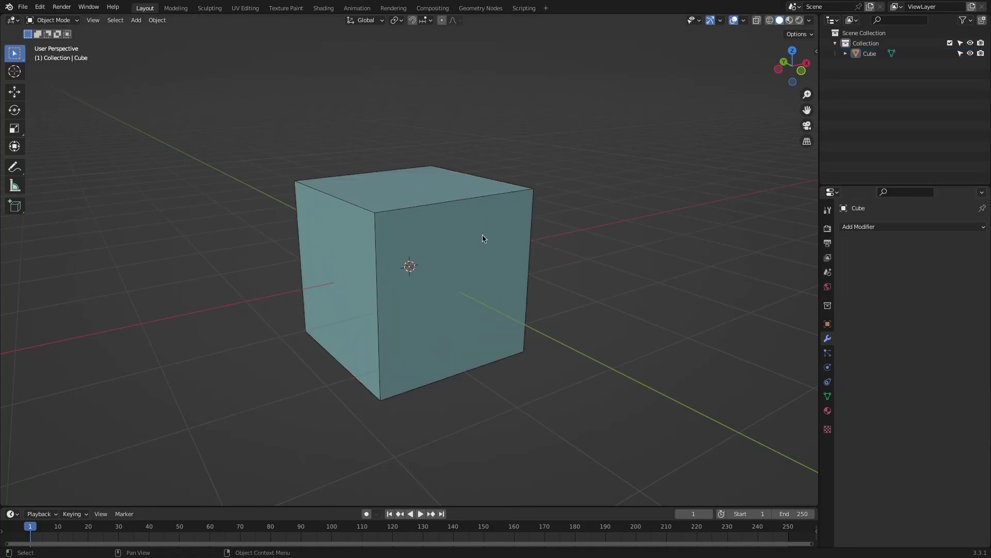
# Select the cube, add a Bevel modifier through the Modifier Keys shortcut and increase its bevel amount.
pyautogui.click(484, 238)
pyautogui.press('q')
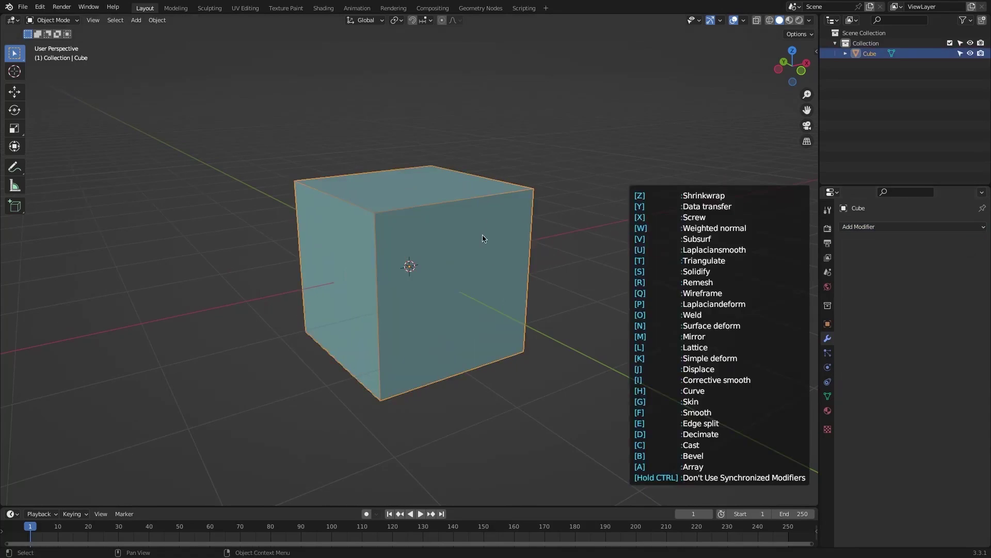
pyautogui.press('b')
pyautogui.moveTo(949, 284); pyautogui.dragTo(968, 284)
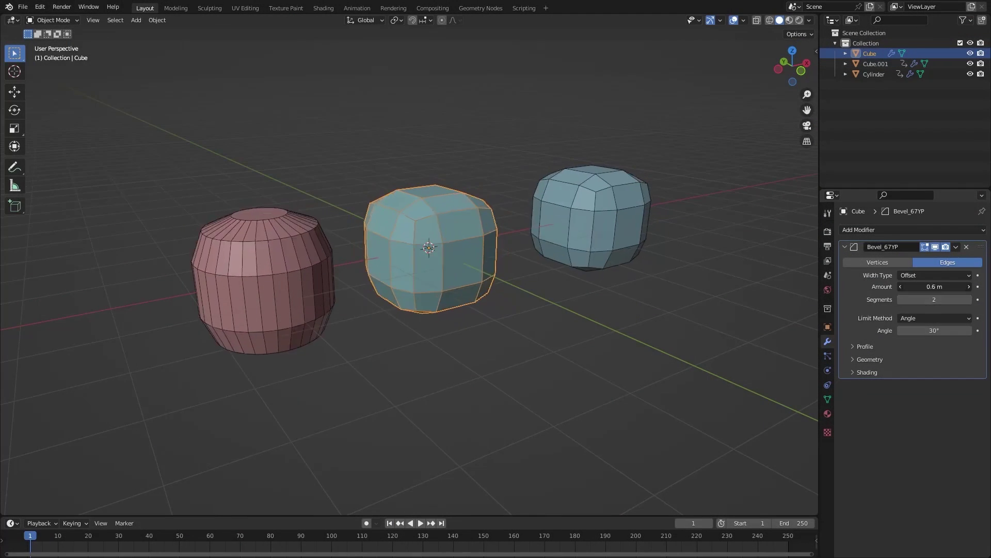
# Set the cube's bevel amount to 0.62 m, try the different limit methods and change the width type to Percent.
pyautogui.moveTo(961, 287); pyautogui.dragTo(962, 287)
pyautogui.click(963, 319)
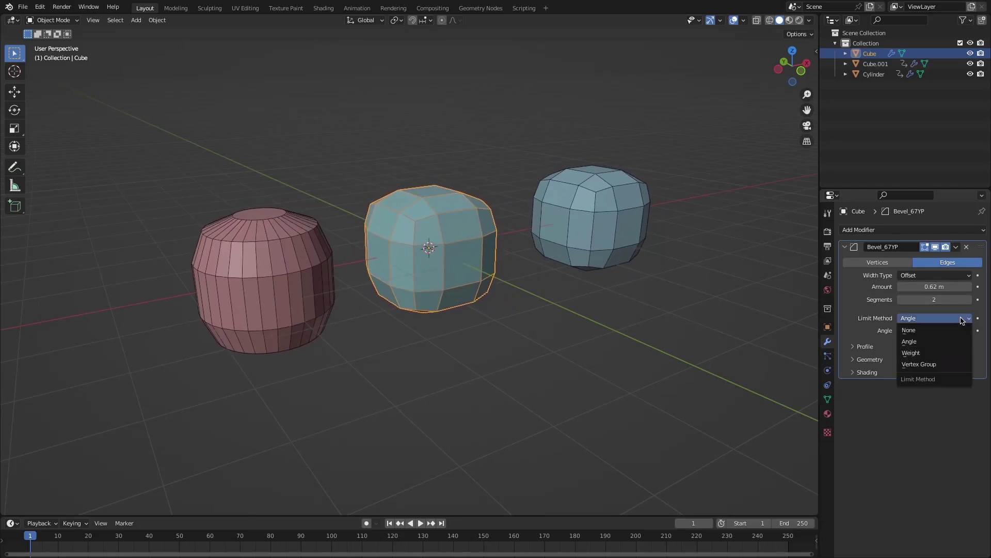
pyautogui.click(931, 354)
pyautogui.click(940, 319)
pyautogui.click(928, 366)
pyautogui.click(925, 318)
pyautogui.click(925, 330)
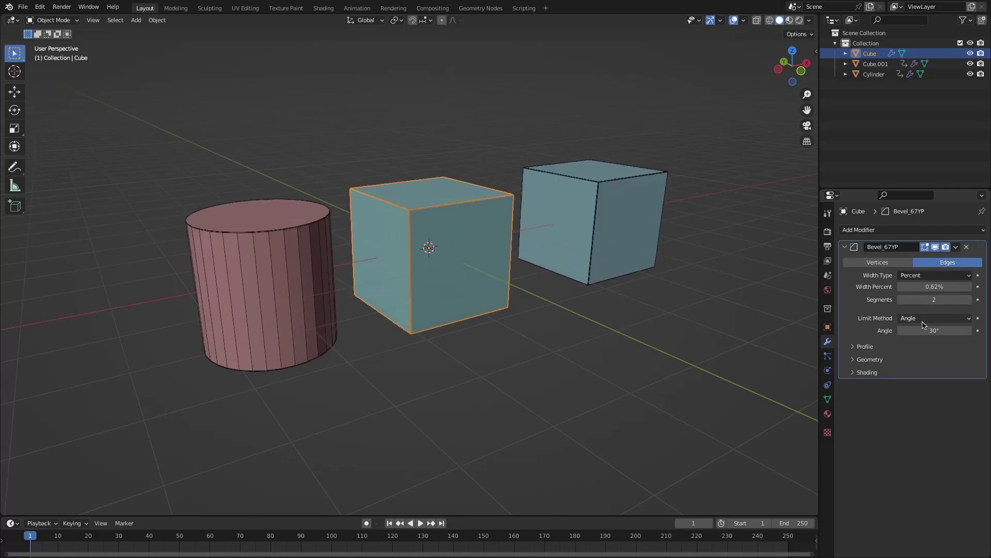
pyautogui.click(934, 275)
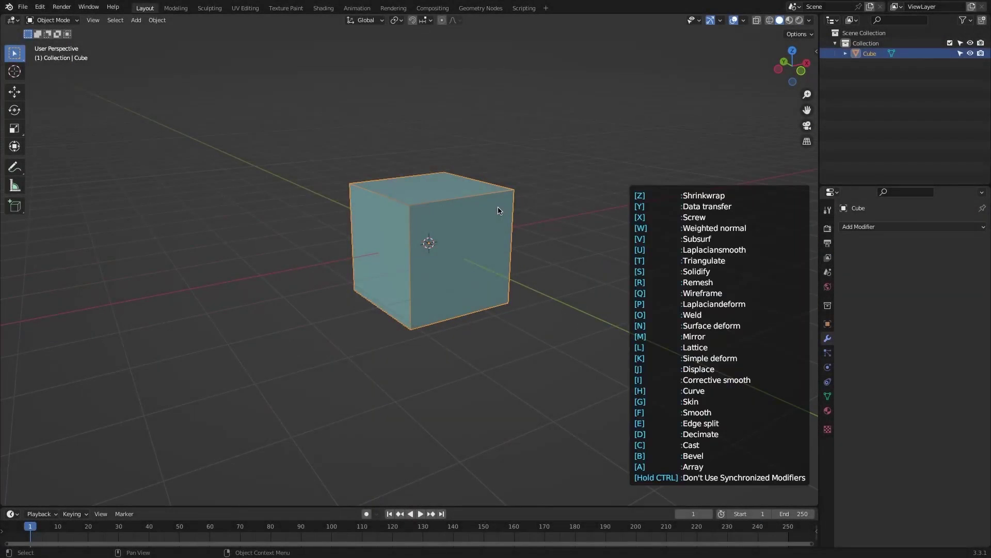
# Add an Array modifier and a Bevel modifier to the cube with Modifier Keys.
pyautogui.press('a')
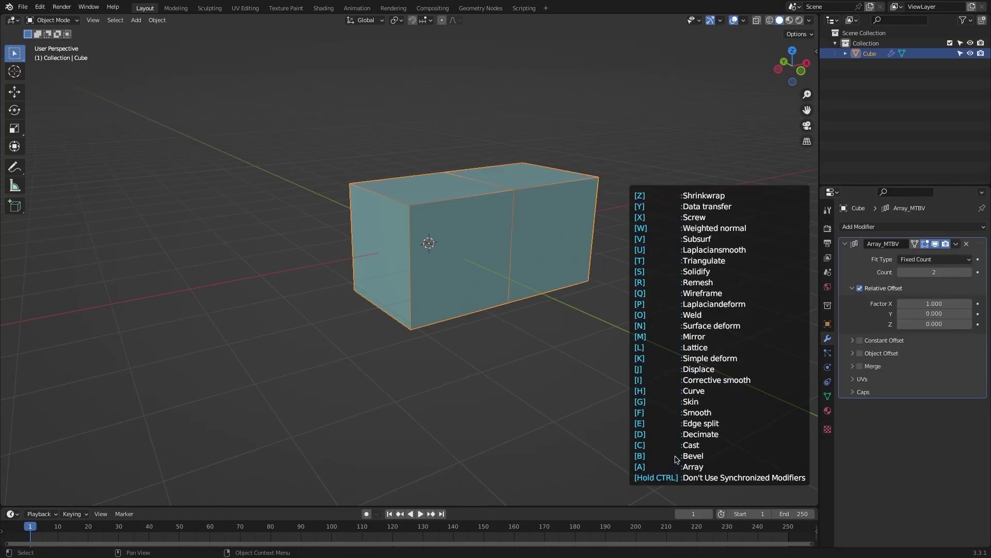
pyautogui.press('b')
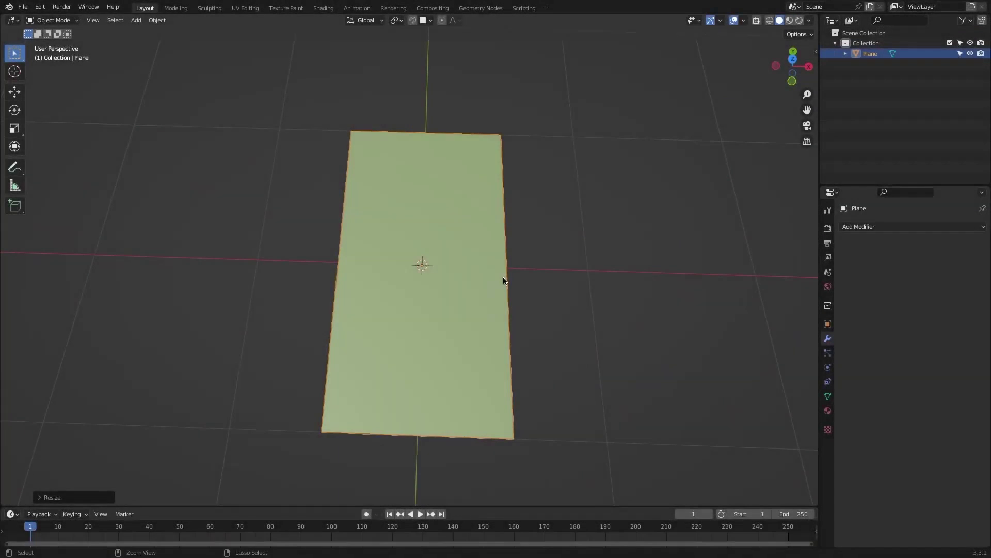
# Cut six evenly spaced edge loops across the plane's length and bevel them into narrow strips.
pyautogui.press('Tab')
pyautogui.hotkey('ctrl', 'r')
pyautogui.scroll(5, 503, 272)
pyautogui.click(503, 272)
pyautogui.rightClick(502, 272)
pyautogui.moveTo(502, 272); pyautogui.dragTo(424, 279, button='middle')
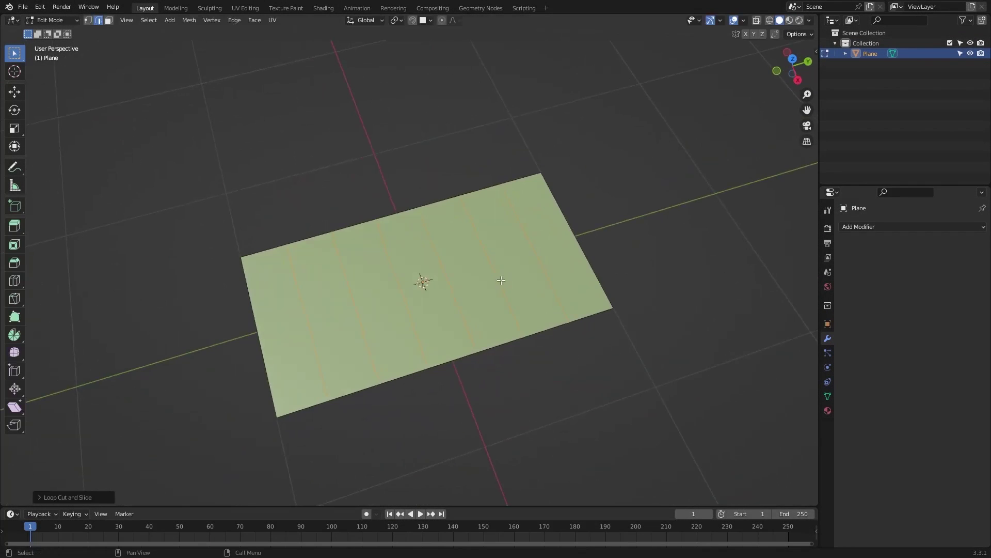
pyautogui.hotkey('ctrl', 'b')
pyautogui.click(519, 280)
# Inset the narrow strip faces, adjust the inset options, move the faces along Z and return to Object Mode.
pyautogui.scroll(2, 519, 280)
pyautogui.moveTo(519, 279); pyautogui.dragTo(578, 230, button='middle')
pyautogui.press('i')
pyautogui.click(580, 211)
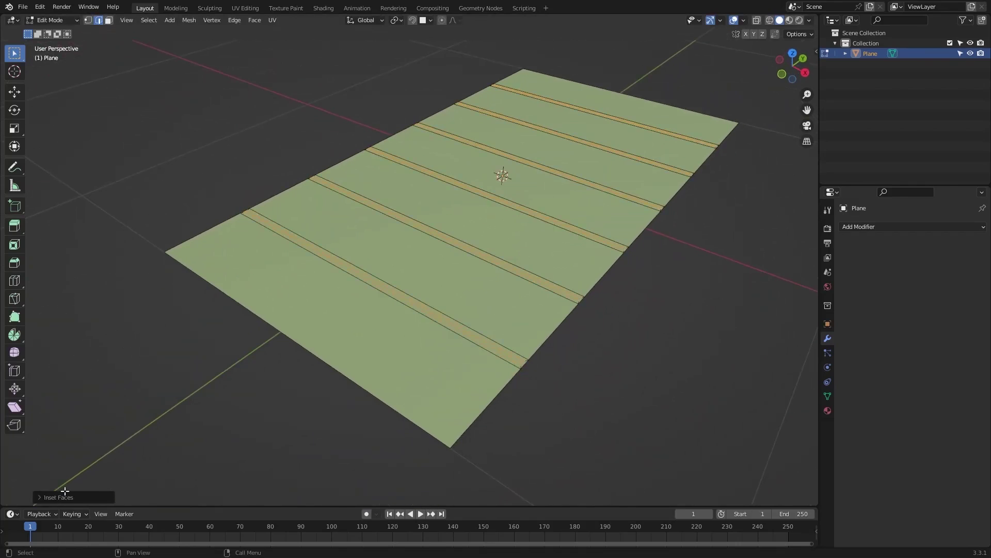
pyautogui.click(52, 496)
pyautogui.click(102, 392)
pyautogui.moveTo(527, 274); pyautogui.dragTo(549, 252, button='middle')
pyautogui.press('g')
pyautogui.press('z')
pyautogui.click(494, 264)
pyautogui.scroll(-2, 499, 265)
pyautogui.press('Tab')
# Add an Array modifier to the plane with Modifier Keys and set its count to 30.
pyautogui.click(494, 231)
pyautogui.moveTo(461, 224)
pyautogui.mouseDown(button='middle')
pyautogui.moveTo(494, 231)
pyautogui.moveTo(418, 245)
pyautogui.moveTo(455, 243)
pyautogui.mouseUp(button='middle')
pyautogui.scroll(-1, 494, 230)
pyautogui.press('space')
pyautogui.press('a')
pyautogui.press('Return')
pyautogui.scroll(-5, 516, 225)
pyautogui.scroll(2, 515, 226)
# Add a Simple Deform modifier to the arrayed plane with Modifier Keys, set to Bend around the Z axis.
pyautogui.press('space')
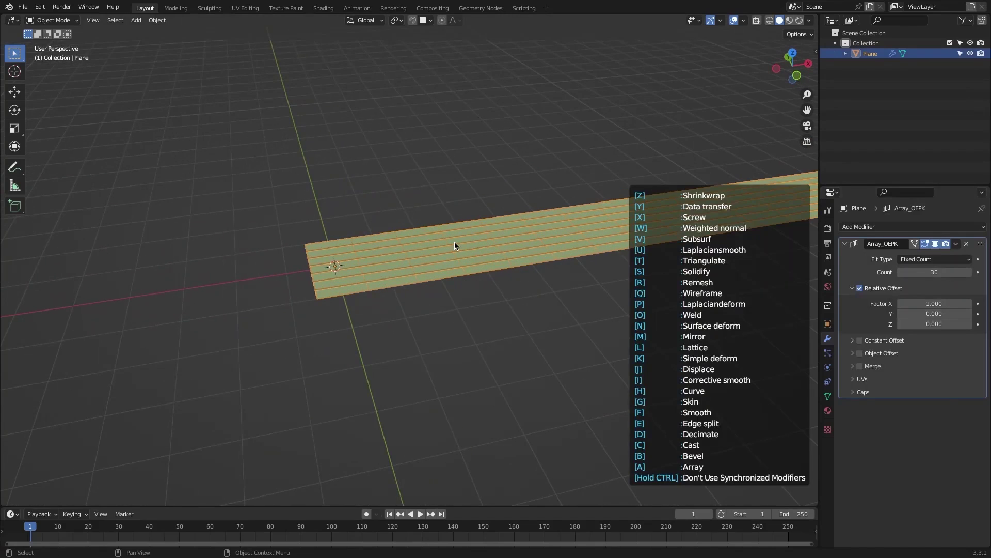
pyautogui.press('k')
pyautogui.click(896, 421)
pyautogui.click(960, 459)
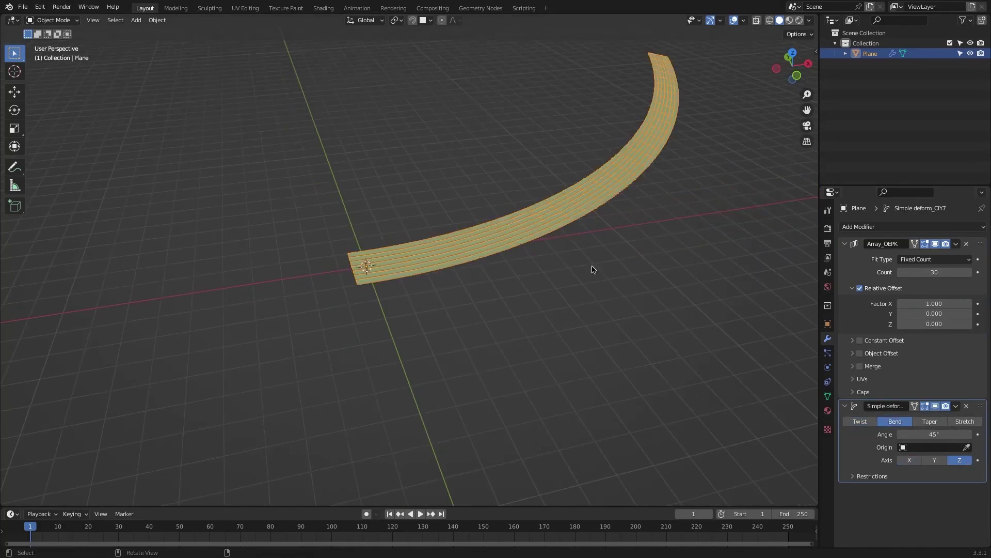
# Set the Simple Deform bend angle first to 90° and finally to 360° to close the strip into a ring.
pyautogui.moveTo(590, 270); pyautogui.dragTo(651, 256, button='middle')
pyautogui.click(945, 432)
pyautogui.write('90')
pyautogui.press('Return')
pyautogui.moveTo(429, 248); pyautogui.dragTo(430, 231, button='middle')
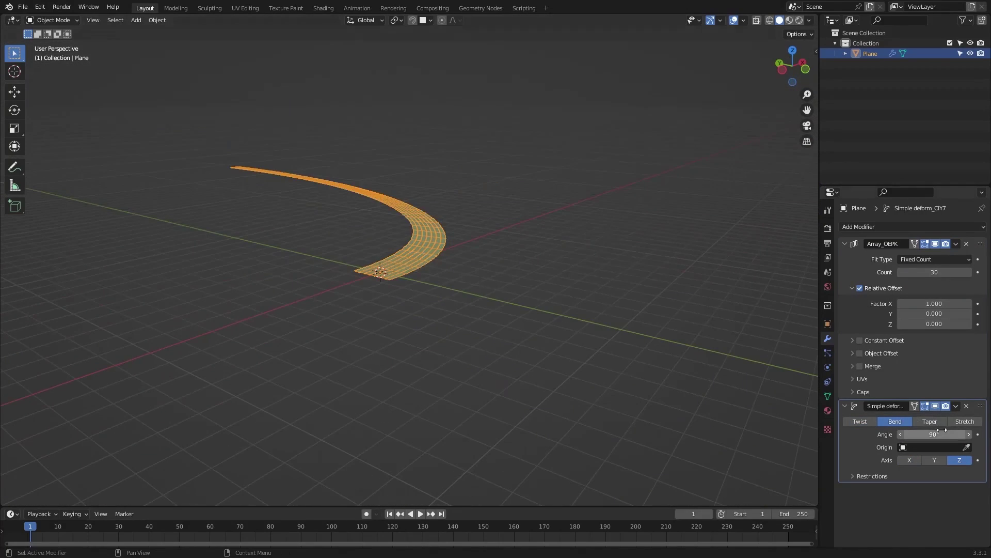
pyautogui.click(935, 433)
pyautogui.write('360')
pyautogui.press('Return')
# Rotate the plane's entire mesh 90° about the X axis in Edit Mode and return to Object Mode.
pyautogui.scroll(4, 392, 253)
pyautogui.press('Tab')
pyautogui.write('ar')
pyautogui.moveTo(455, 280); pyautogui.dragTo(433, 297, button='middle')
pyautogui.write('x90')
pyautogui.press('Return')
pyautogui.scroll(-2, 480, 279)
pyautogui.press('Tab')
# Apply all transforms to the bent plane and rotate it 90° about the global X axis.
pyautogui.hotkey('ctrl', 'a')
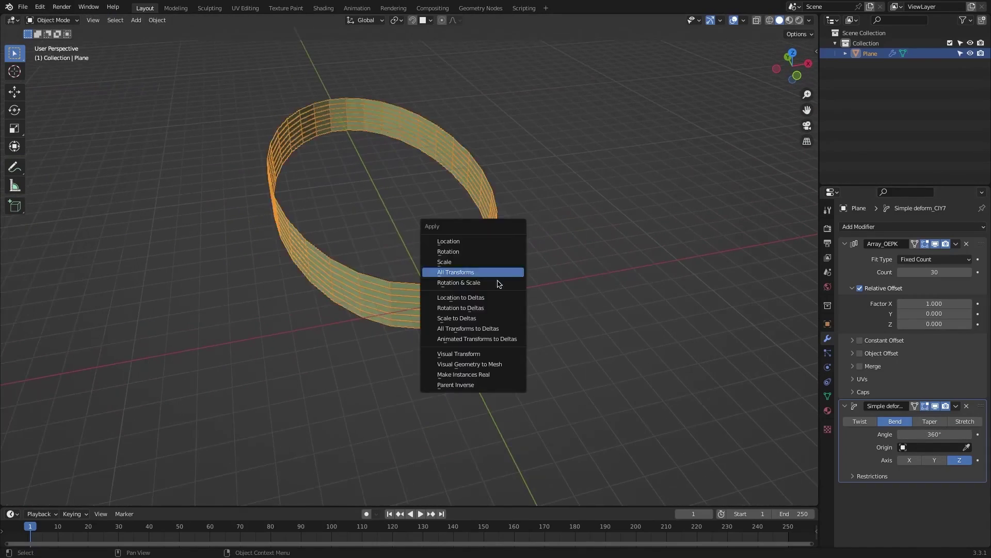
pyautogui.click(465, 274)
pyautogui.scroll(2, 491, 291)
pyautogui.write('rx')
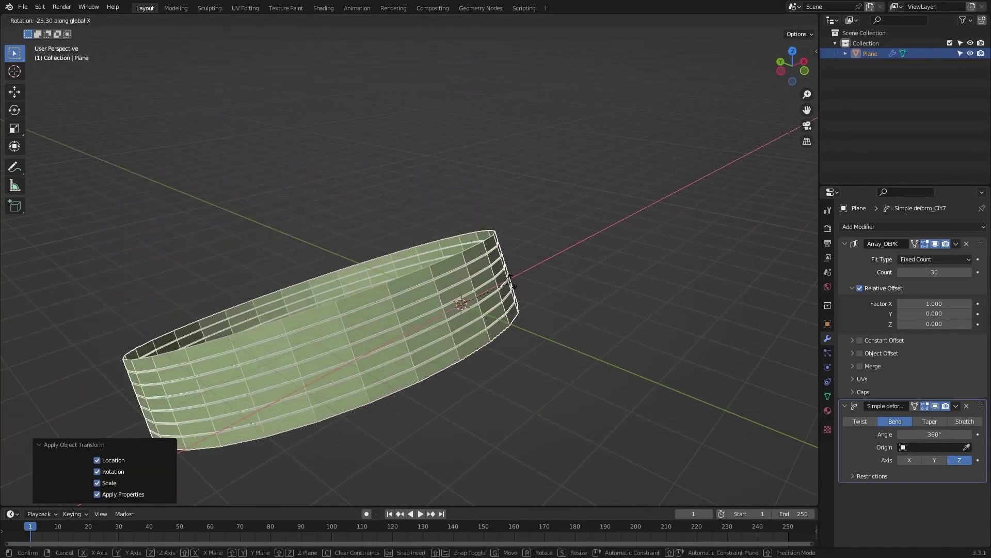
pyautogui.write('90')
pyautogui.press('Return')
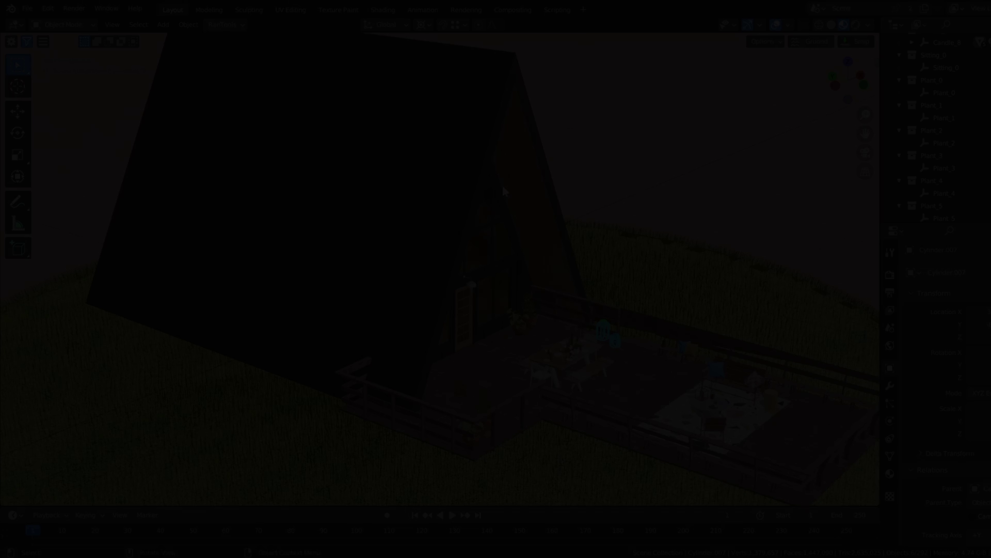
# Open the Saved Views gallery over the cabin scene and restore the Kitchen view.
pyautogui.moveTo(503, 185); pyautogui.dragTo(516, 214, button='middle')
pyautogui.hotkey('shift', 'v')
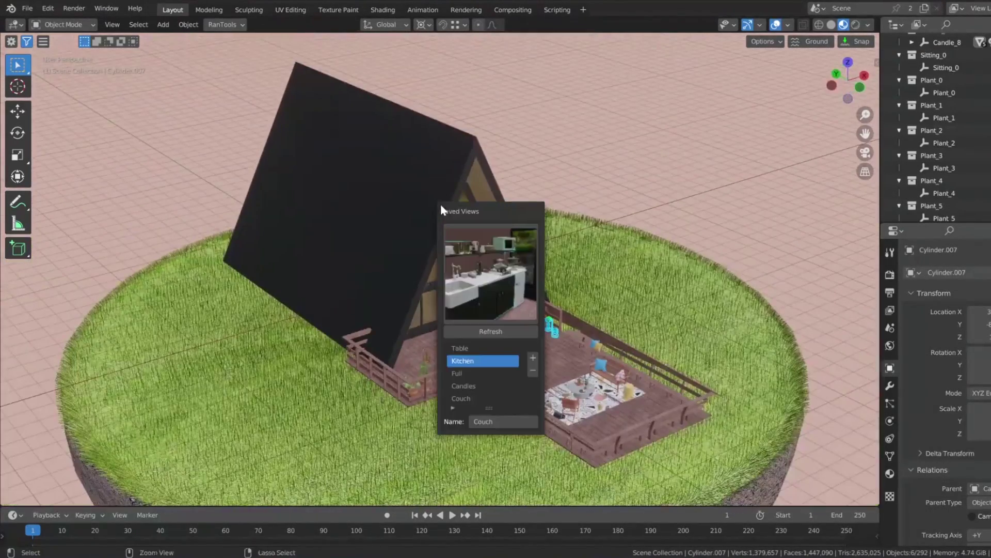
pyautogui.click(473, 271)
pyautogui.click(568, 351)
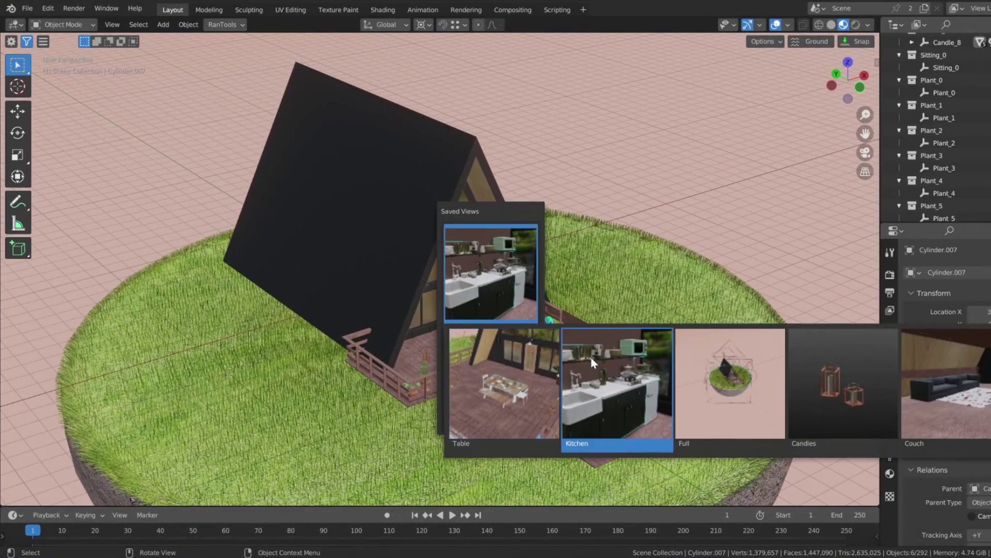
# Reopen the Saved Views gallery from the kitchen close-up and restore the Full view of the scene.
pyautogui.hotkey('ctrl', '`')
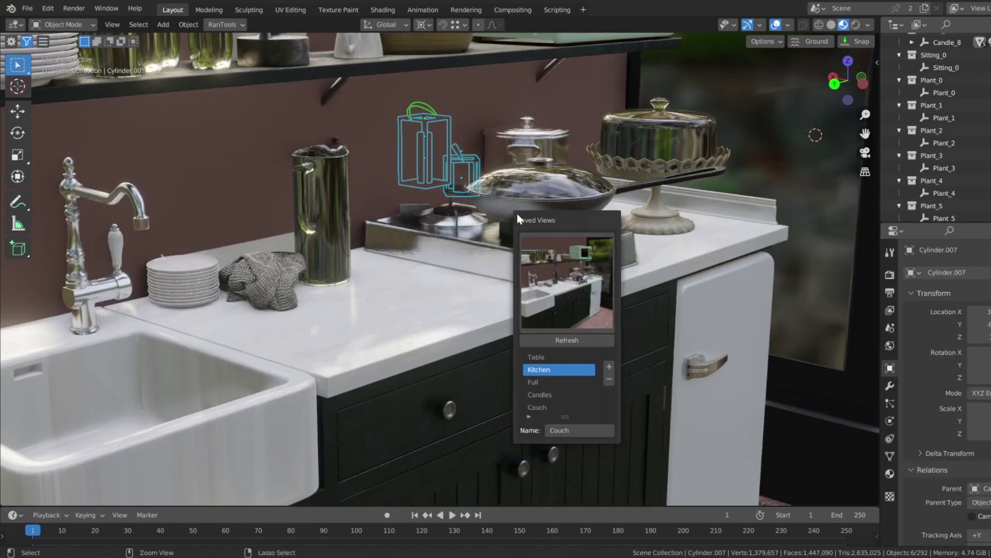
pyautogui.hotkey('ctrl', '`')
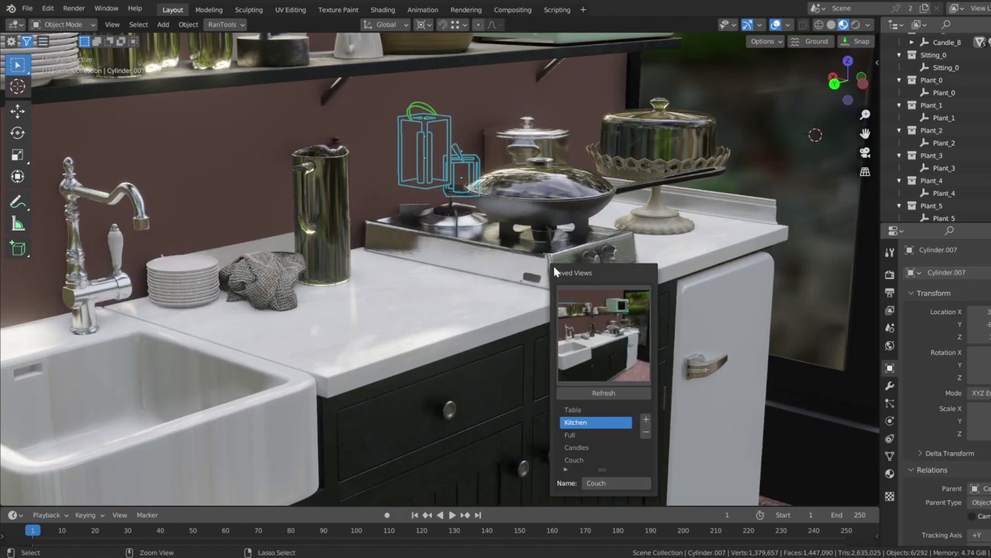
pyautogui.click(571, 320)
pyautogui.click(791, 423)
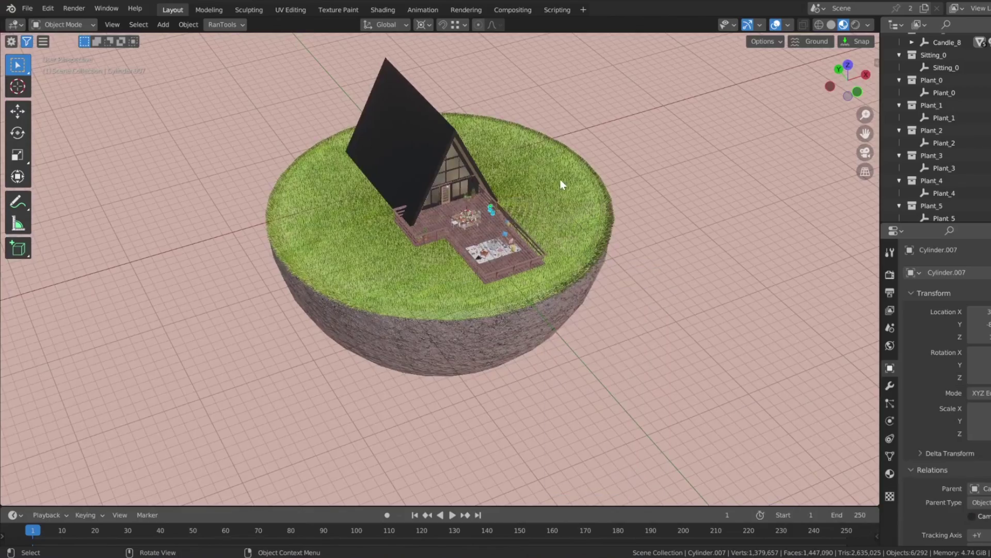
# Frame the patterned rug and round coffee table on the deck and save this view as Outside Table.
pyautogui.scroll(5, 478, 178)
pyautogui.keyDown('shift'); pyautogui.moveTo(563, 150); pyautogui.dragTo(517, 273, button='middle'); pyautogui.keyUp('shift')
pyautogui.scroll(-3, 525, 259)
pyautogui.scroll(3, 482, 218)
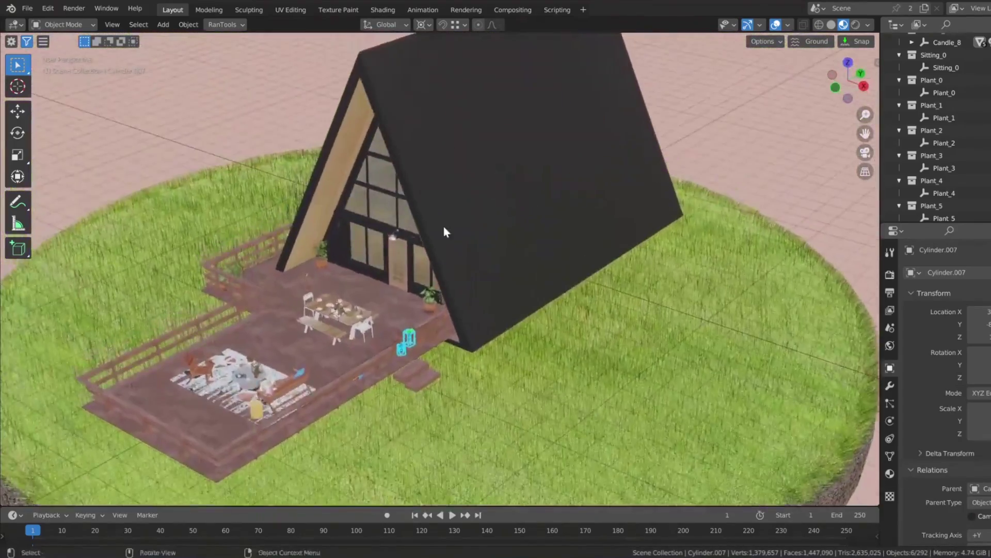
pyautogui.scroll(3, 442, 224)
pyautogui.keyDown('shift'); pyautogui.moveTo(442, 224); pyautogui.dragTo(483, 207, button='middle'); pyautogui.keyUp('shift')
pyautogui.moveTo(429, 289); pyautogui.dragTo(510, 258, button='middle')
pyautogui.scroll(2, 452, 306)
pyautogui.click(469, 300)
pyautogui.scroll(1, 469, 300)
pyautogui.scroll(3, 467, 291)
pyautogui.scroll(3, 510, 258)
pyautogui.hotkey('ctrl', '`')
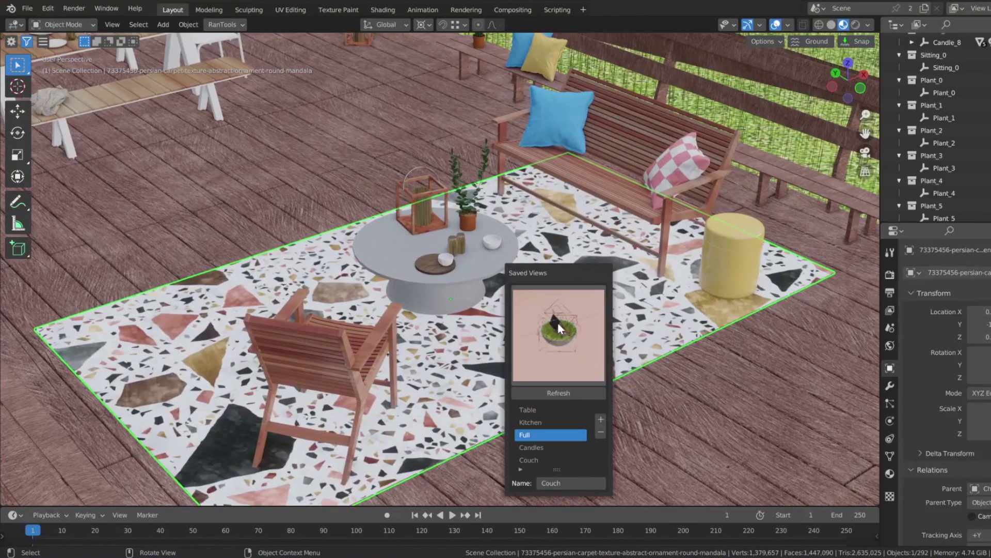
pyautogui.click(589, 485)
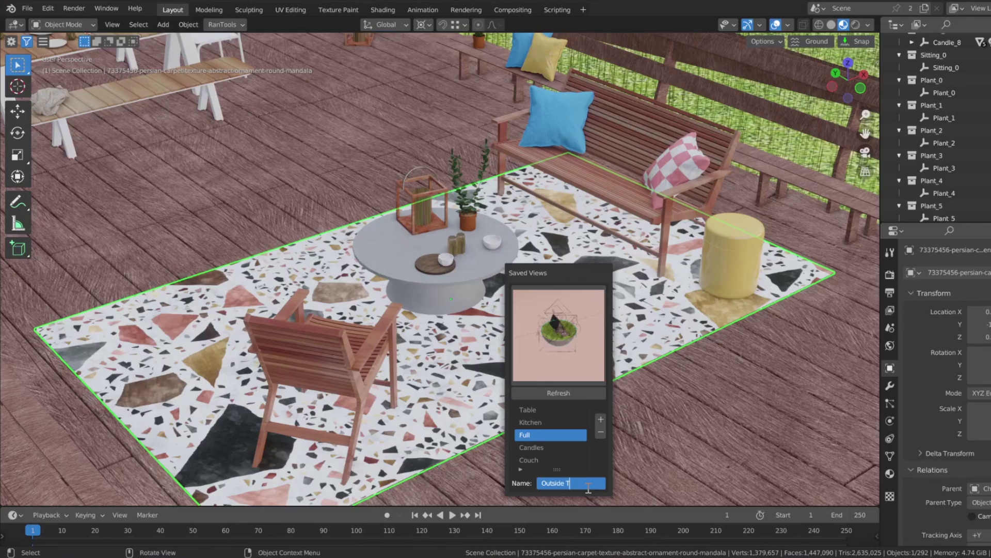
pyautogui.click(600, 419)
# Navigate away from the rug and return to it by restoring the saved Outside Table view.
pyautogui.scroll(-4, 573, 202)
pyautogui.moveTo(573, 202); pyautogui.dragTo(496, 227, button='middle')
pyautogui.scroll(-4, 509, 214)
pyautogui.scroll(-2, 555, 223)
pyautogui.moveTo(559, 222); pyautogui.dragTo(525, 241, button='middle')
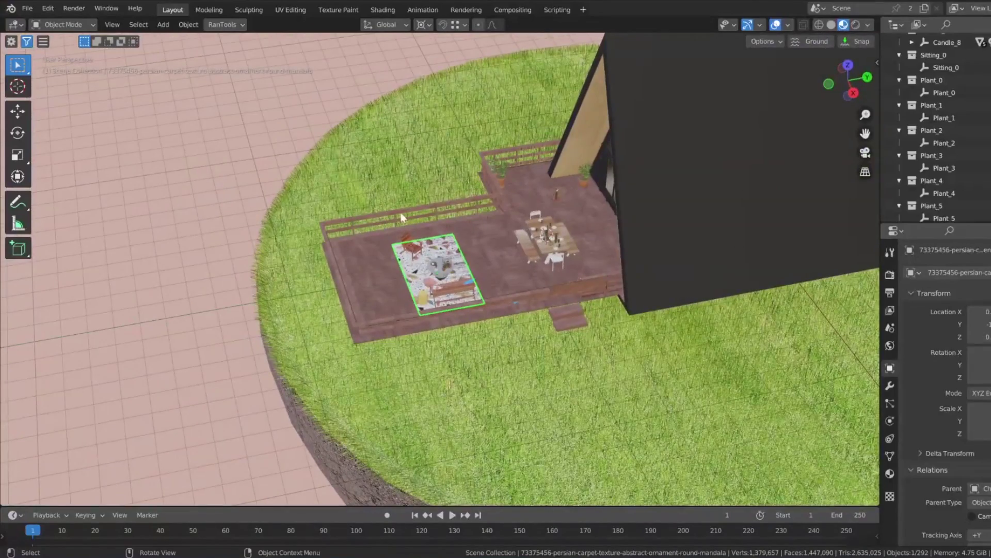
pyautogui.press('v')
pyautogui.click(597, 238)
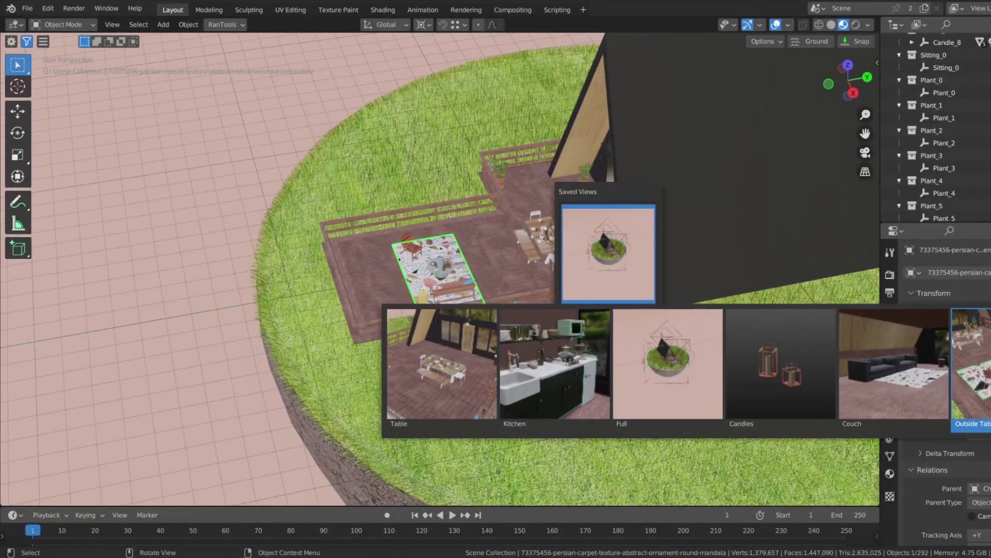
pyautogui.click(986, 346)
# Restore the saved Candles view and orbit around the two isolated lanterns.
pyautogui.moveTo(637, 235); pyautogui.dragTo(563, 226, button='middle')
pyautogui.scroll(-5, 592, 237)
pyautogui.hotkey('alt', 'v')
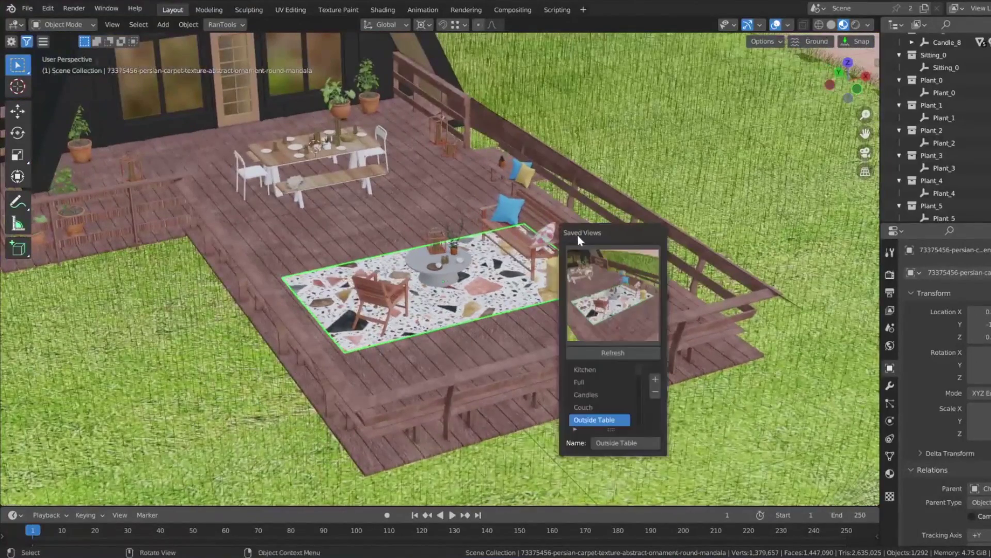
pyautogui.click(596, 265)
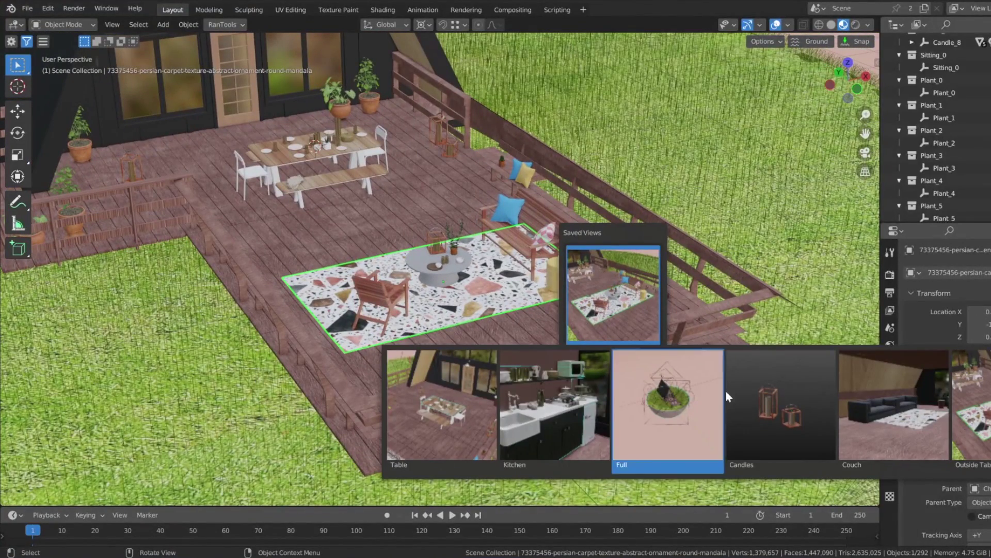
pyautogui.click(767, 392)
pyautogui.moveTo(615, 188); pyautogui.dragTo(490, 270, button='middle')
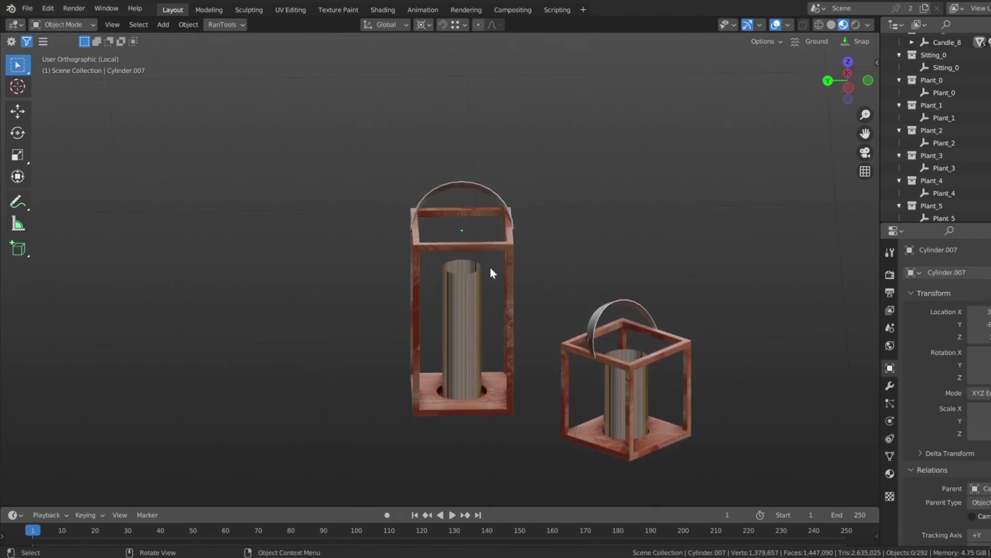
# Restore the saved Table view and look around the outdoor dining table.
pyautogui.hotkey('ctrl', 'shift', 'v')
pyautogui.click(545, 326)
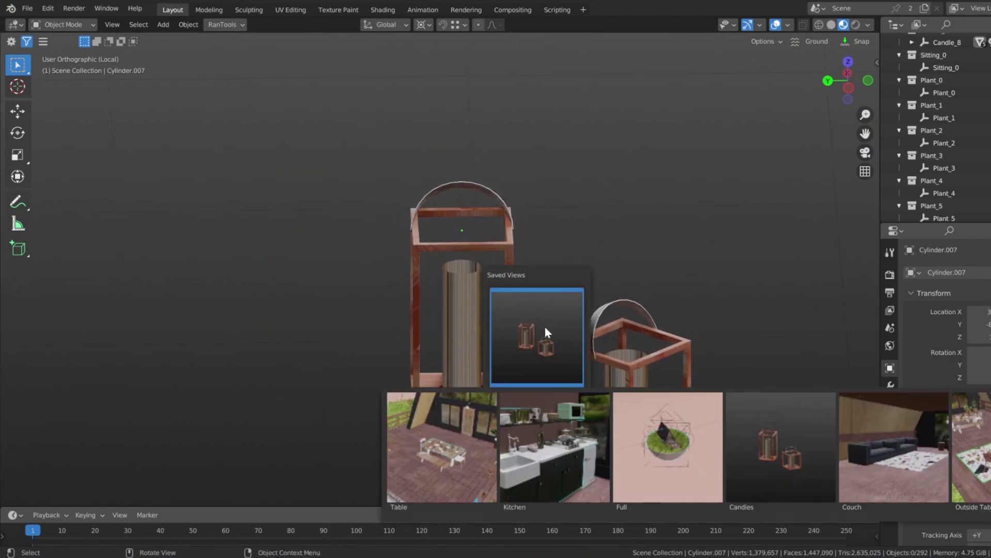
pyautogui.click(464, 434)
pyautogui.moveTo(295, 243); pyautogui.dragTo(497, 246, button='middle')
pyautogui.scroll(-4, 558, 239)
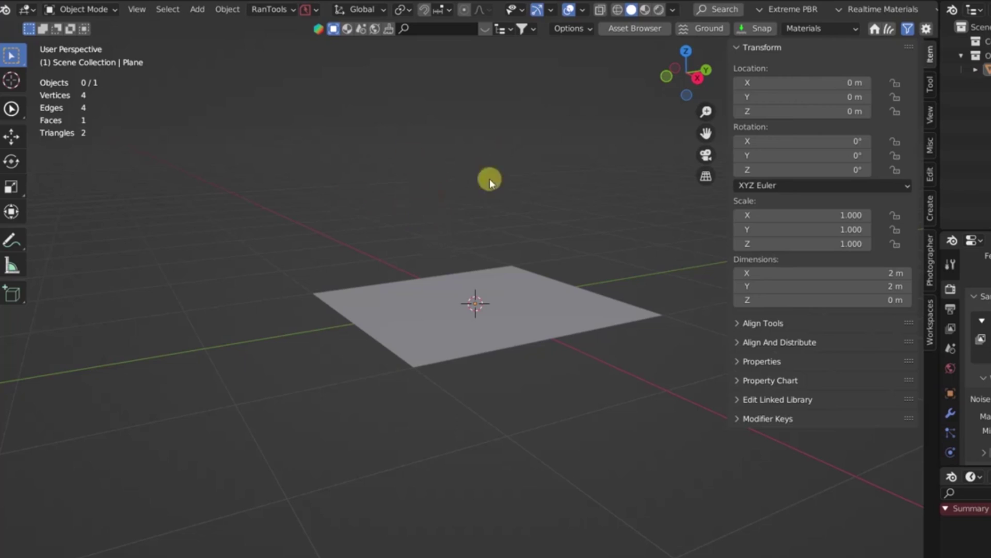
# Use the Focus Panel list to focus the sidebar on Sanctus, Tissue and further add-ons one after another.
pyautogui.press('y')
pyautogui.moveTo(417, 184); pyautogui.dragTo(552, 194)
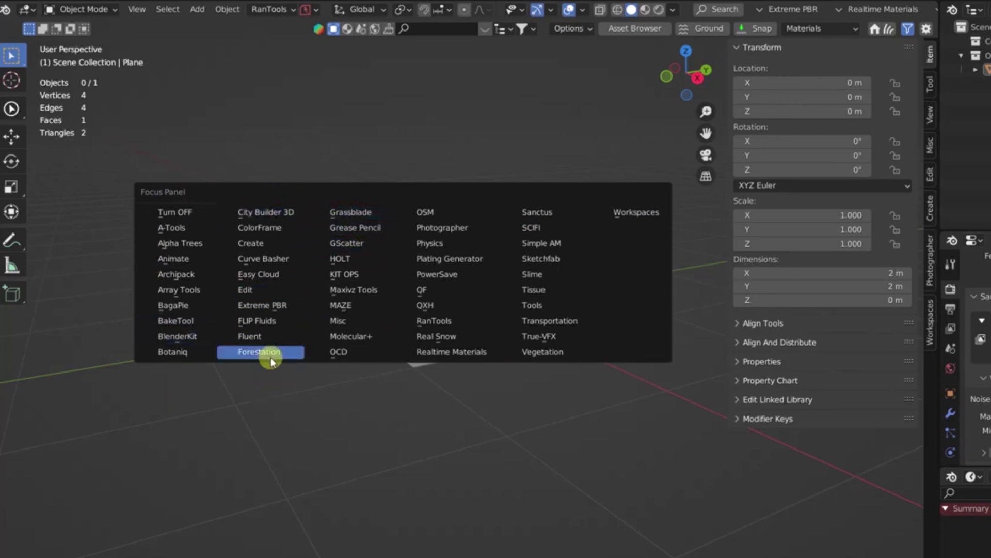
pyautogui.hotkey('ctrl', 'space')
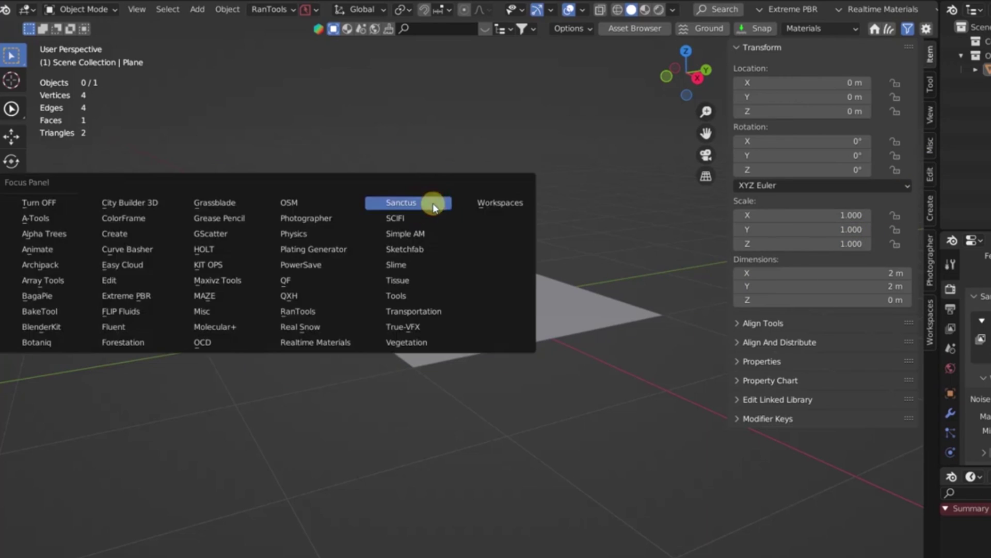
pyautogui.click(433, 207)
pyautogui.hotkey('ctrl', 'space')
pyautogui.click(397, 280)
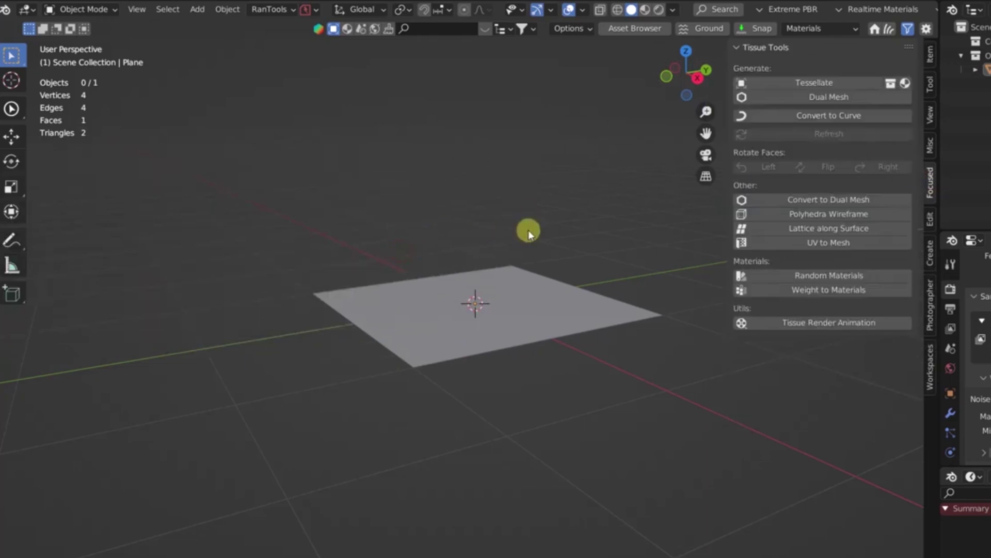
pyautogui.hotkey('ctrl', 'space')
pyautogui.click(450, 303)
pyautogui.hotkey('ctrl', 'space')
pyautogui.click(505, 222)
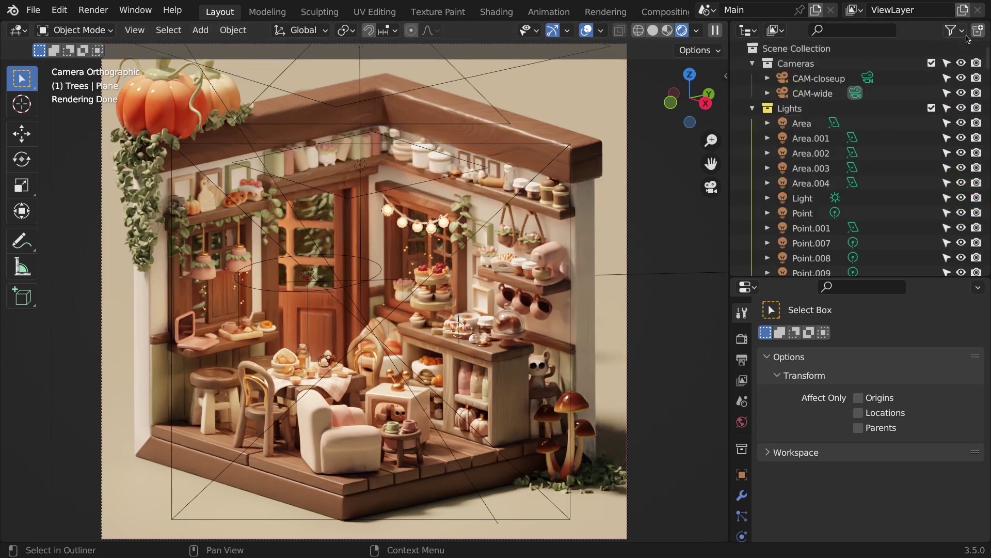
# Turn on Auto Highlight in the Outliner filter options and select several objects in the room, including Plant.774 and Pot.003.
pyautogui.click(956, 31)
pyautogui.scroll(-3, 870, 438)
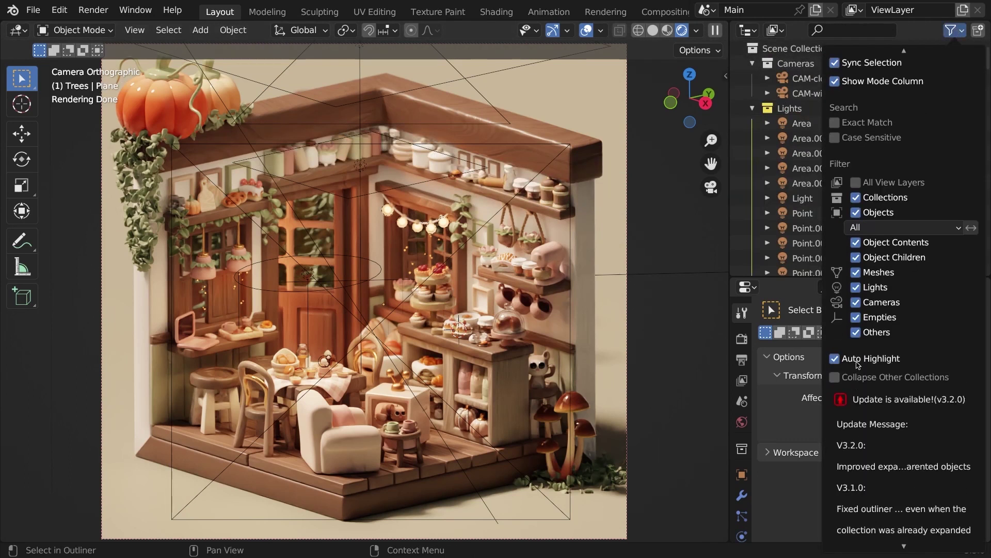
pyautogui.click(543, 267)
pyautogui.click(510, 235)
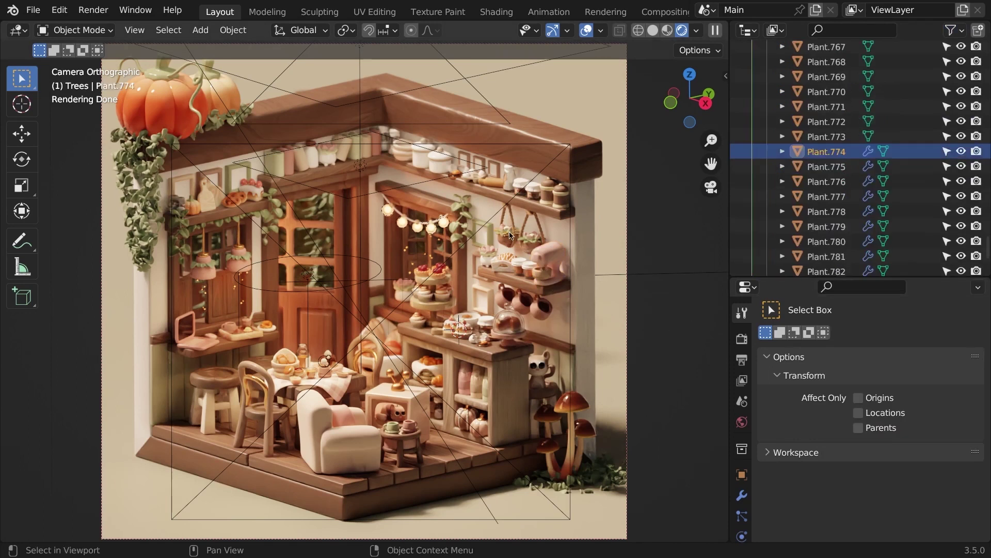
pyautogui.click(530, 192)
pyautogui.click(414, 150)
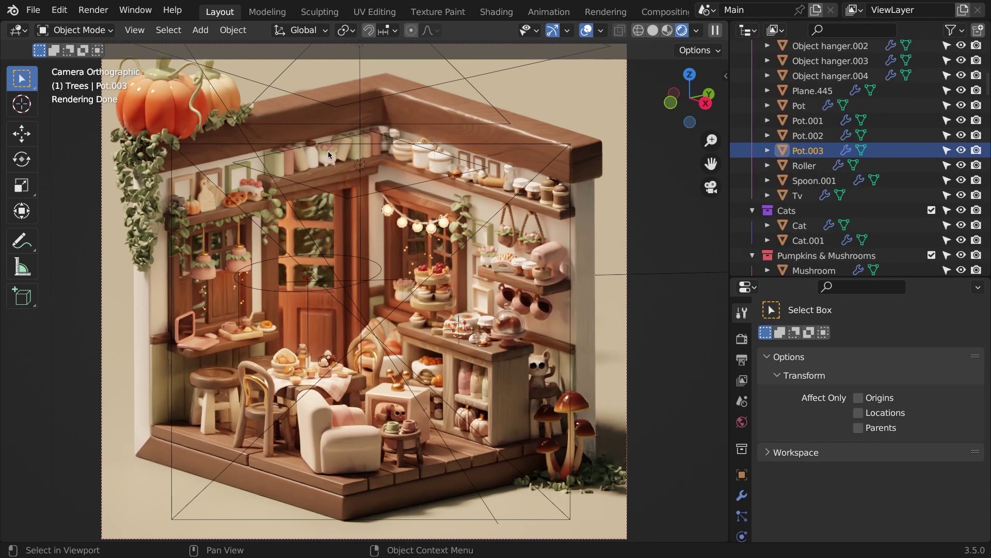
pyautogui.click(328, 151)
pyautogui.click(395, 386)
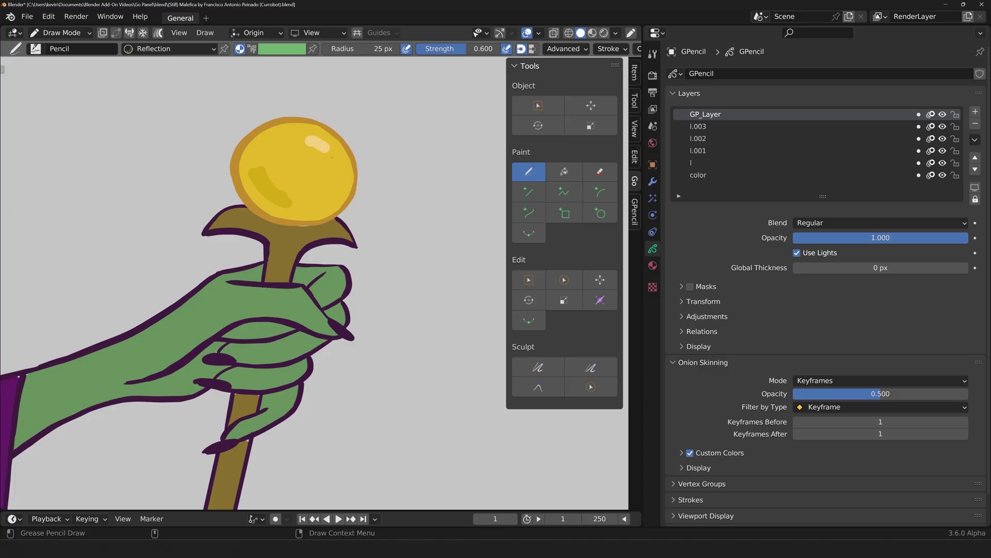
# Switch the grease pencil drawing to Edit Mode with the selection tool through the Go panel.
pyautogui.click(532, 284)
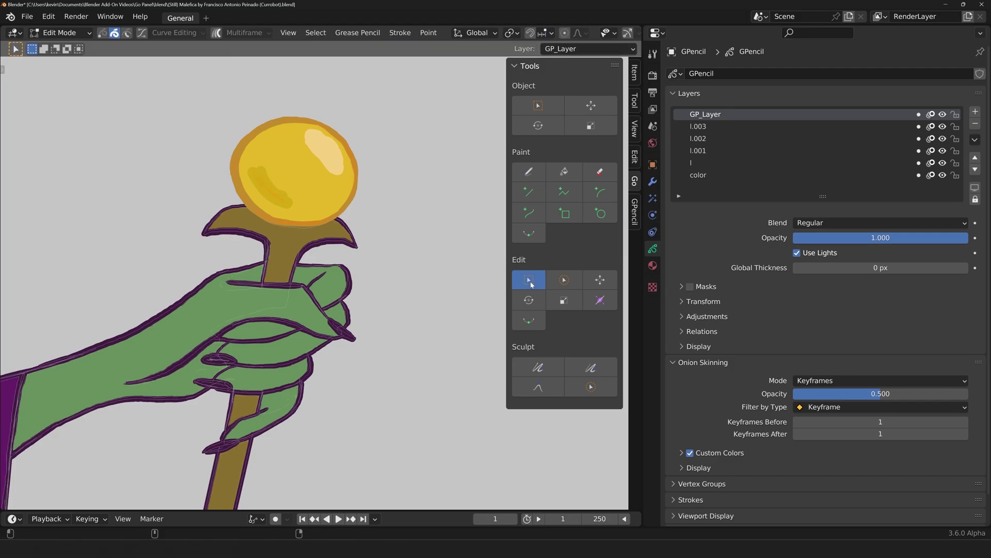